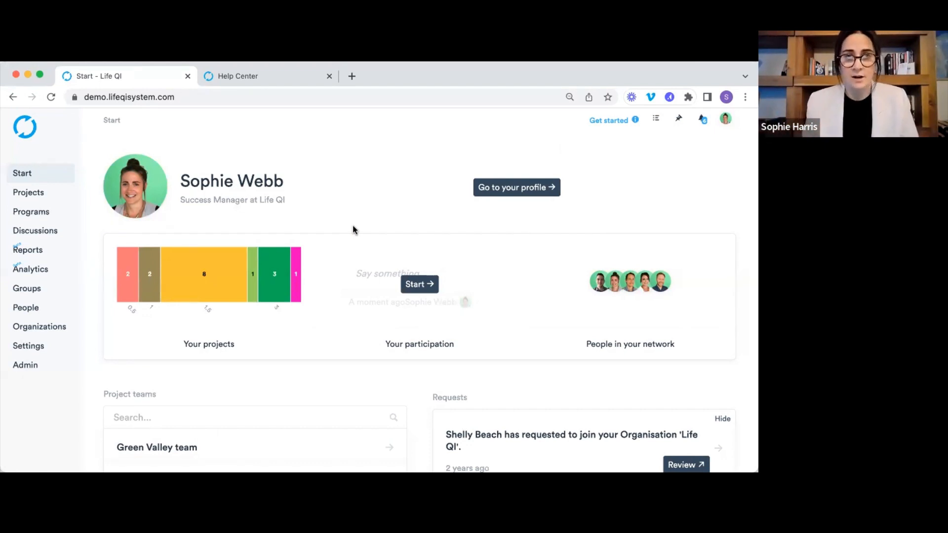
# Look over the start page's project teams, projects, requests and invites.
pyautogui.scroll(-5, 352, 227)
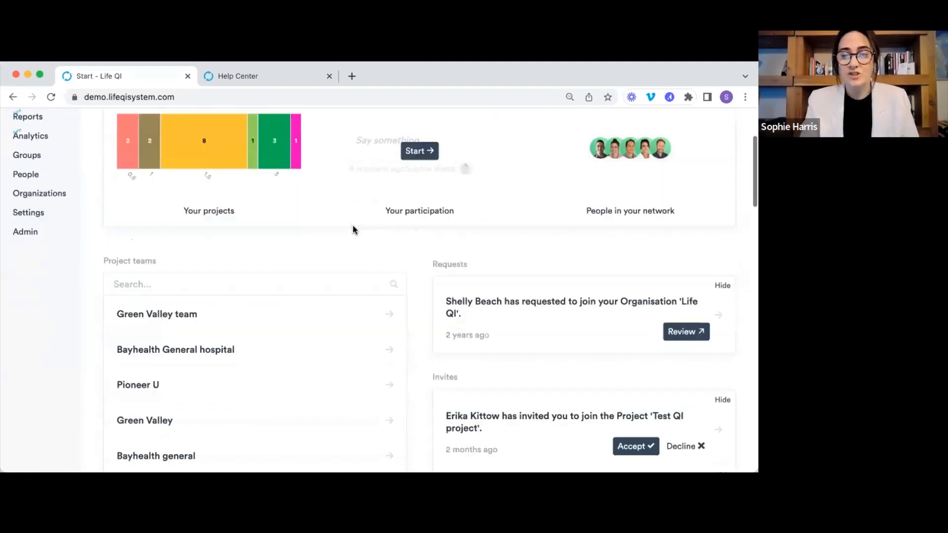
pyautogui.scroll(-2, 475, 387)
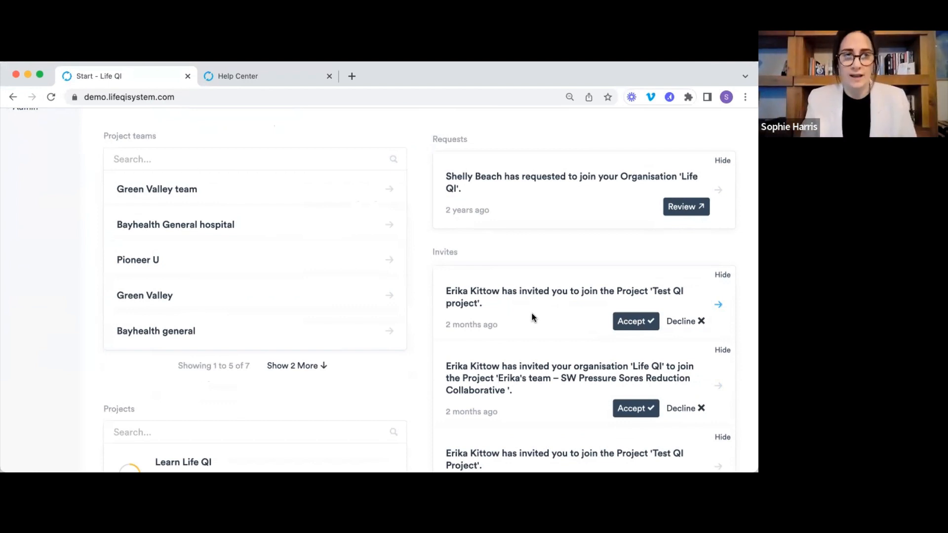
pyautogui.scroll(5, 532, 315)
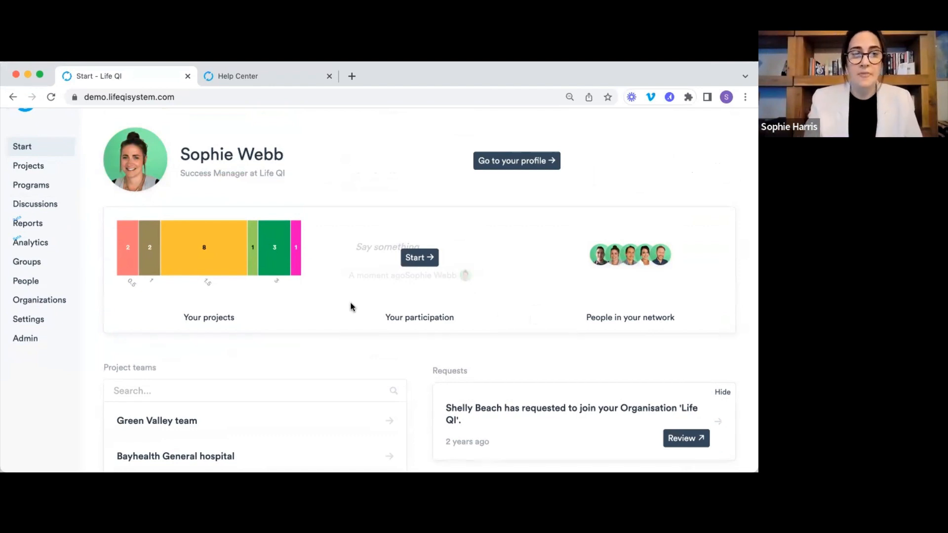
pyautogui.scroll(-3, 351, 307)
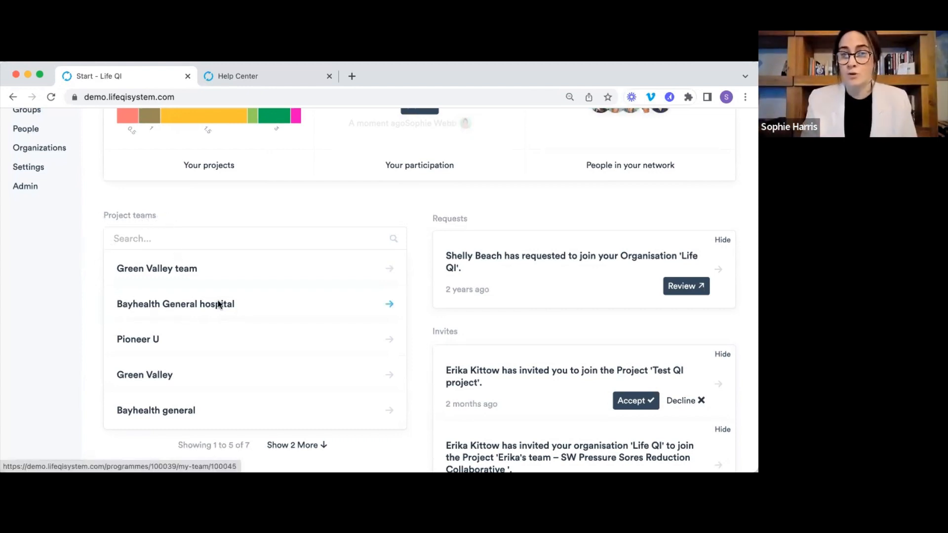
pyautogui.scroll(-1, 246, 300)
pyautogui.scroll(-5, 246, 300)
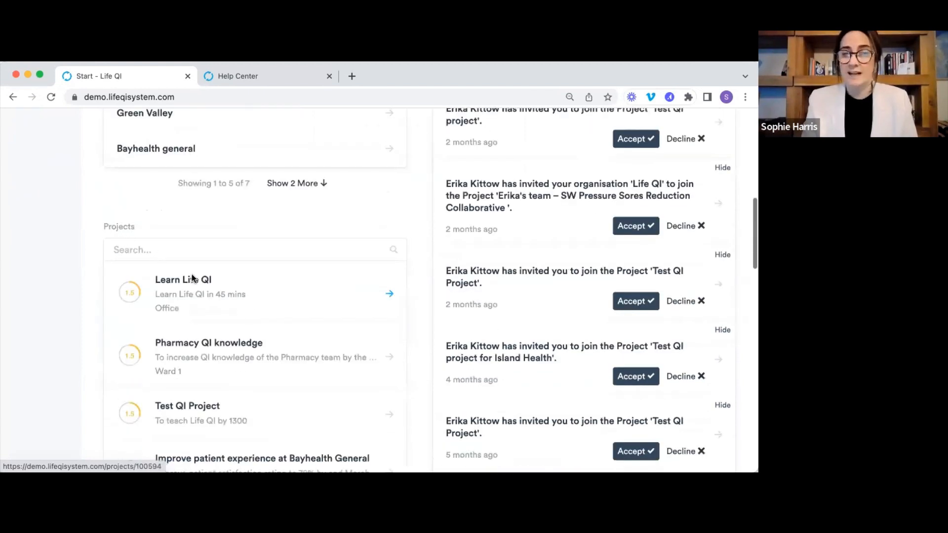
pyautogui.scroll(-1, 194, 276)
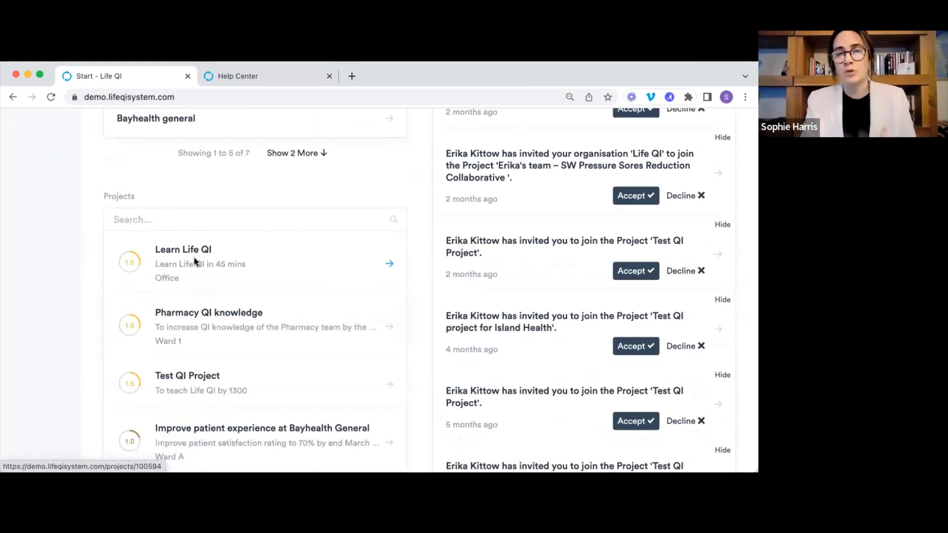
pyautogui.scroll(7, 194, 262)
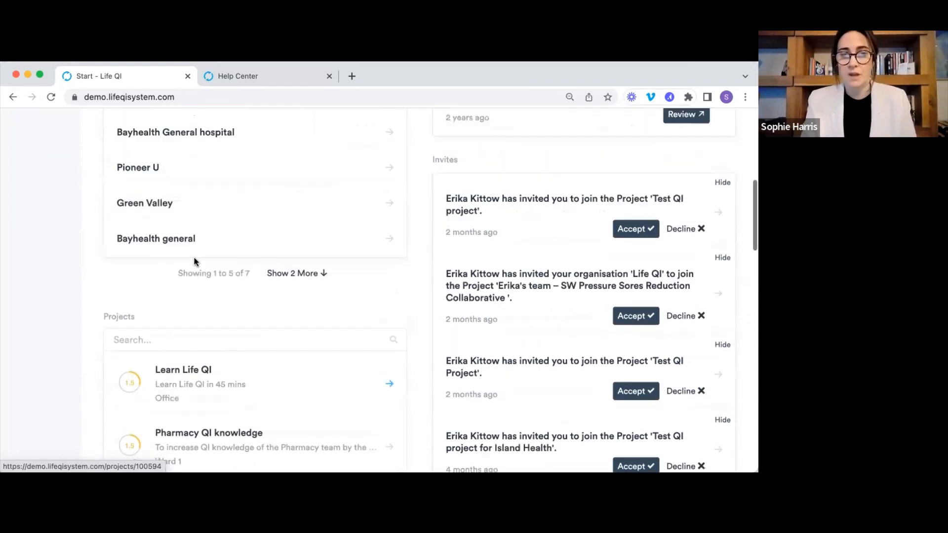
pyautogui.scroll(3, 194, 261)
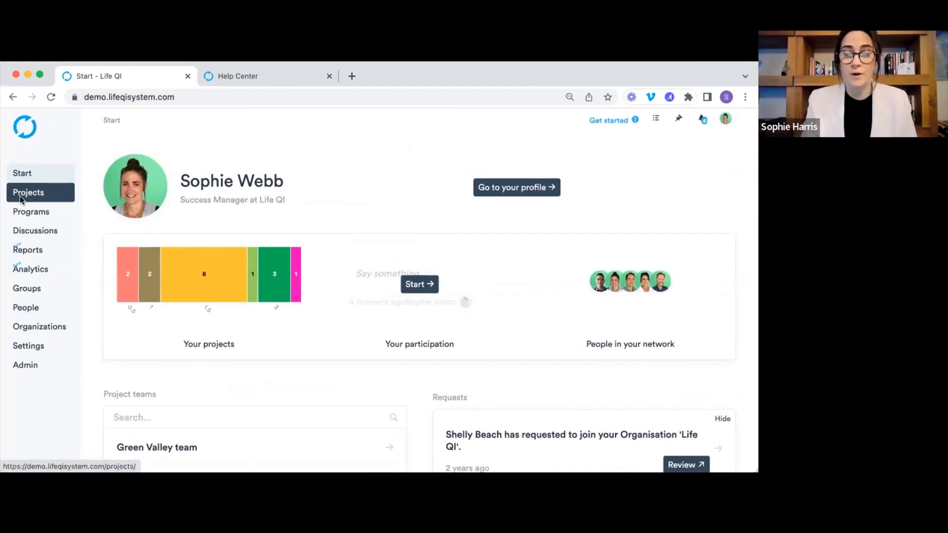
# Open the Bayhealth General hospital project team and review its welcome message, team members and active projects.
pyautogui.scroll(-3, 199, 184)
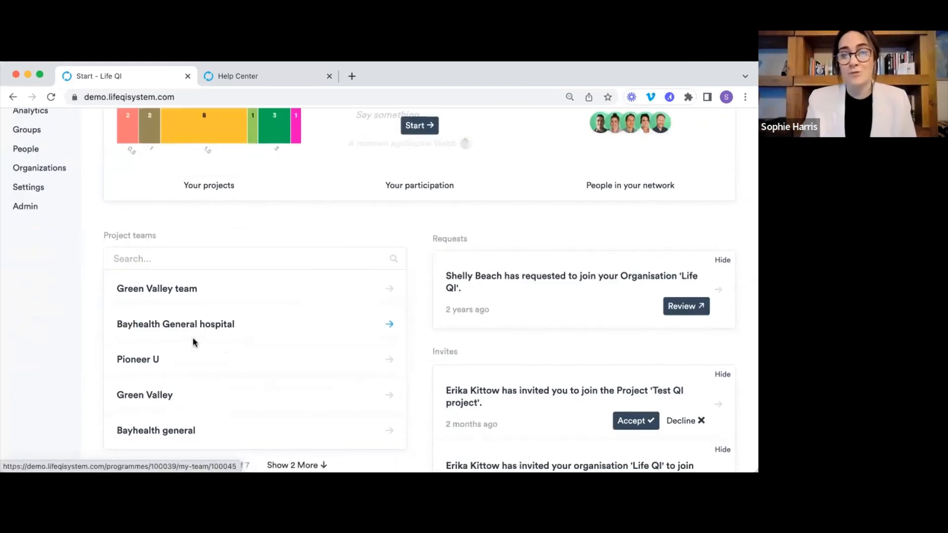
pyautogui.click(244, 324)
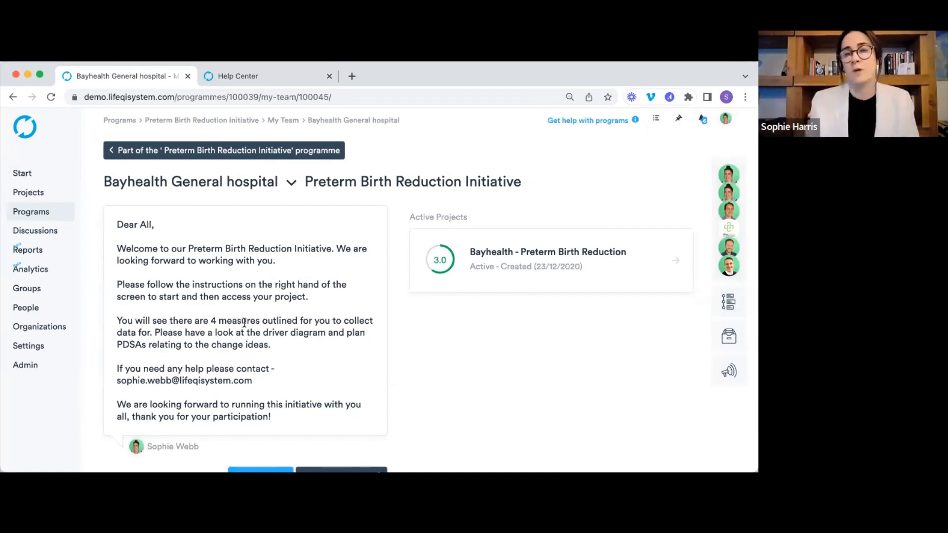
pyautogui.scroll(-1, 244, 323)
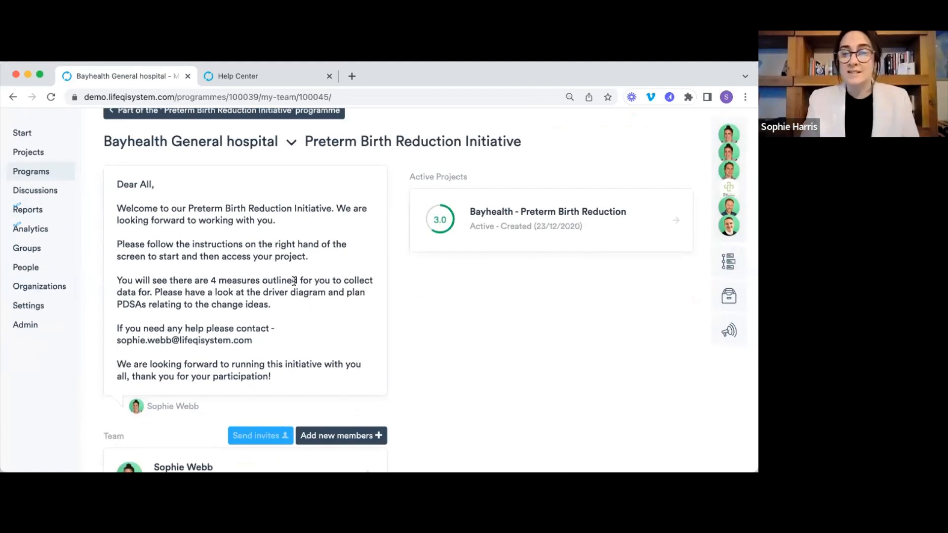
pyautogui.scroll(-1, 294, 282)
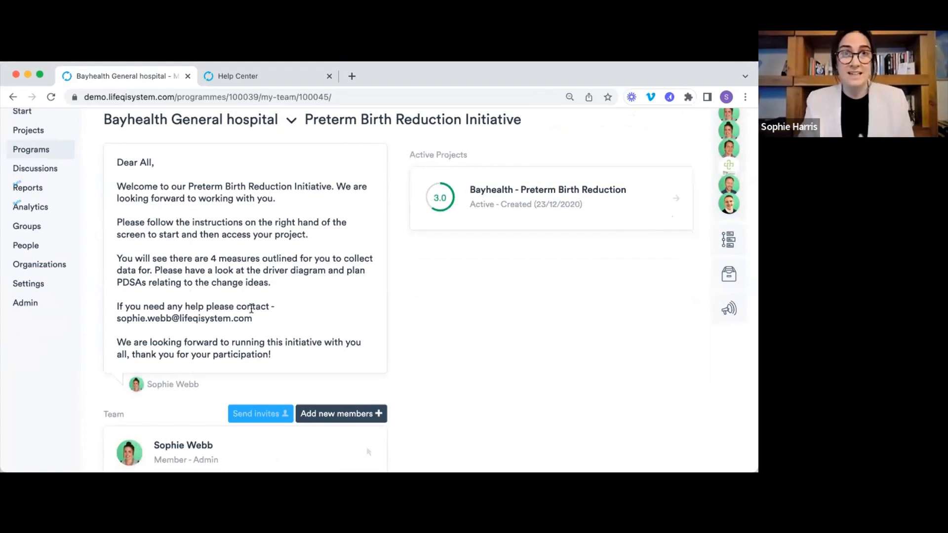
pyautogui.scroll(-4, 251, 309)
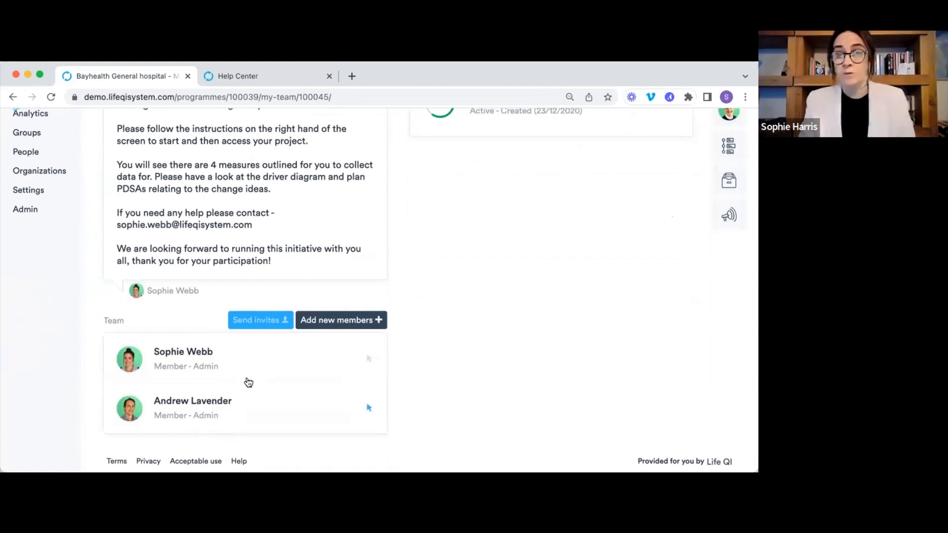
pyautogui.scroll(3, 248, 382)
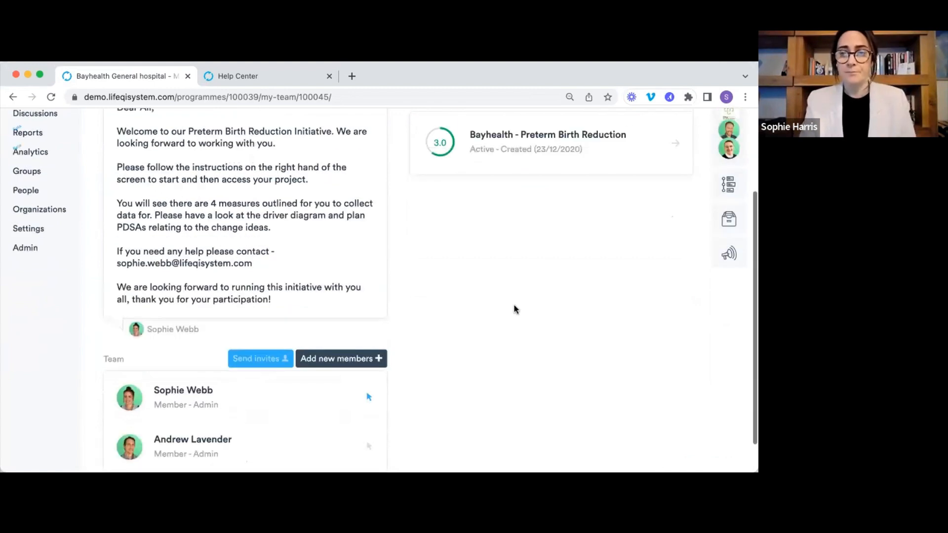
pyautogui.scroll(4, 449, 211)
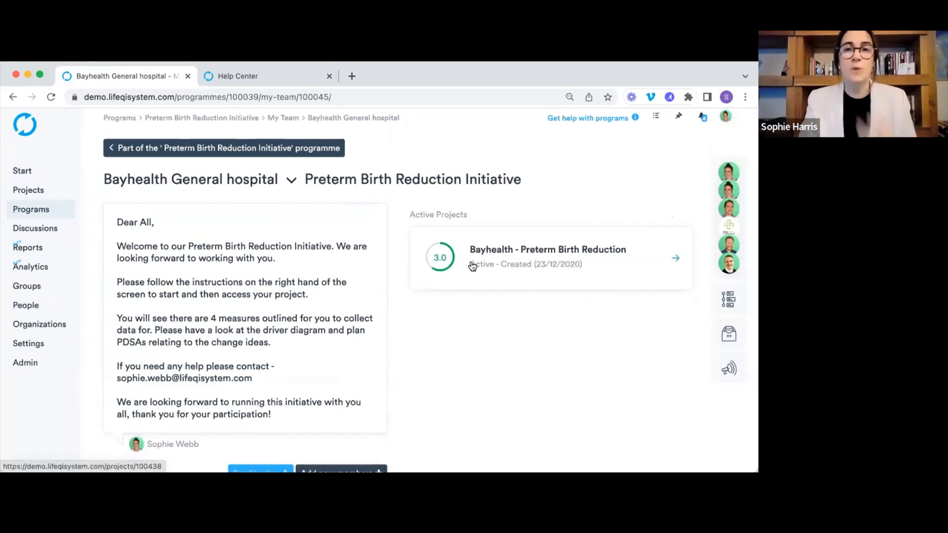
# Open the team's active project Bayhealth - Preterm Birth Reduction and look over its general summary.
pyautogui.click(522, 258)
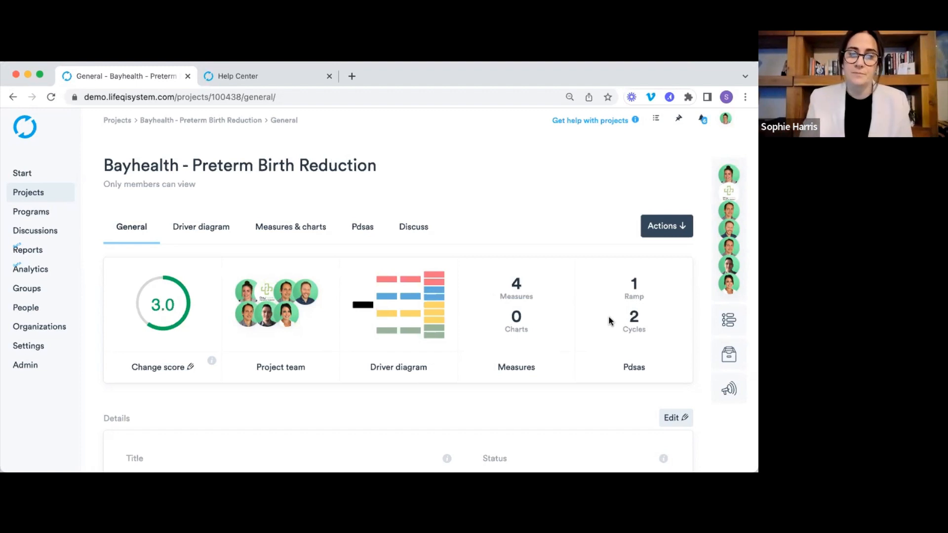
pyautogui.scroll(-3, 608, 316)
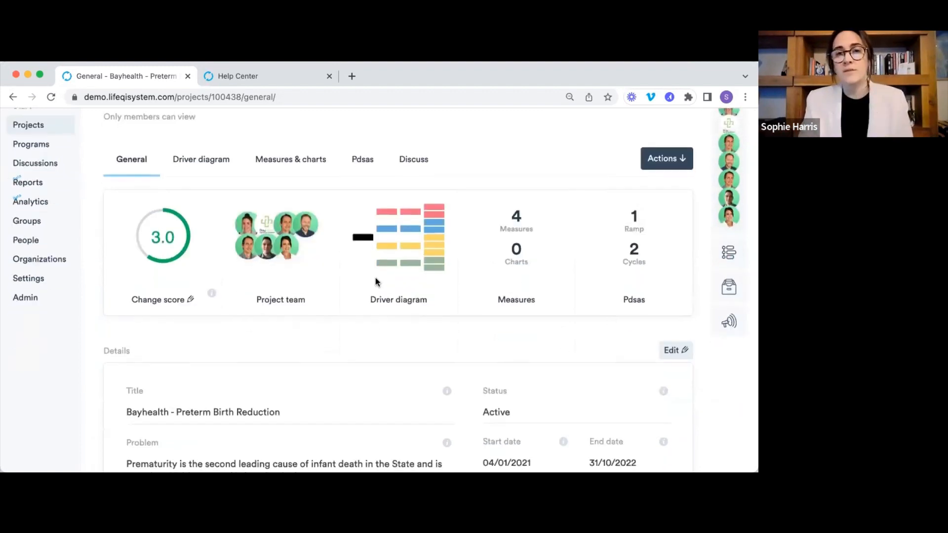
pyautogui.scroll(3, 376, 282)
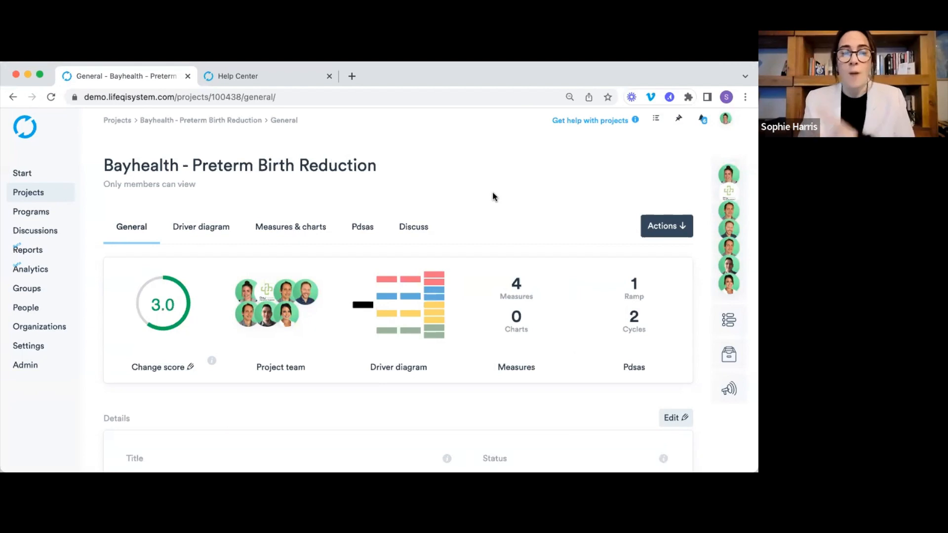
pyautogui.scroll(-1, 383, 205)
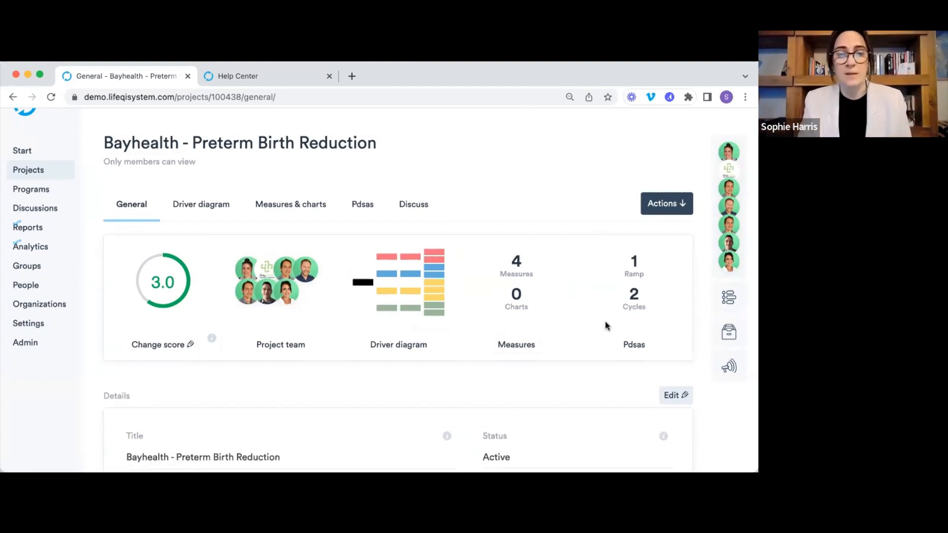
# Read the project's details, including its problem, aim, rationale, status and dates, and return to the progress score summary.
pyautogui.scroll(-1, 589, 295)
pyautogui.scroll(-10, 588, 293)
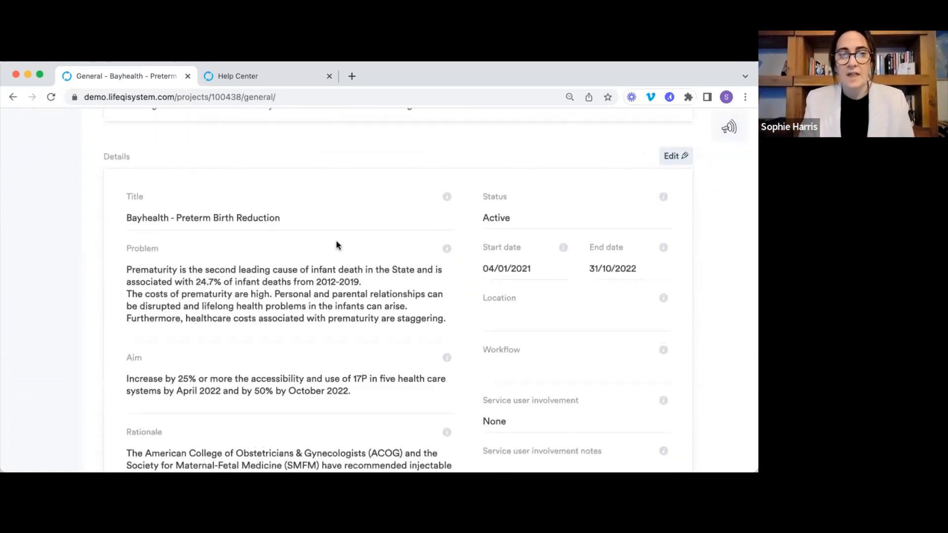
pyautogui.scroll(-1, 366, 238)
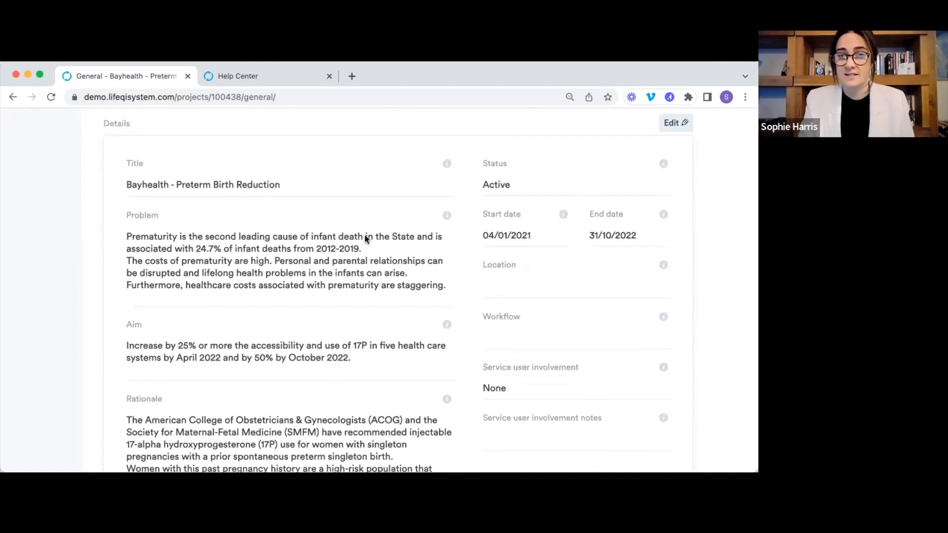
pyautogui.scroll(-1, 111, 298)
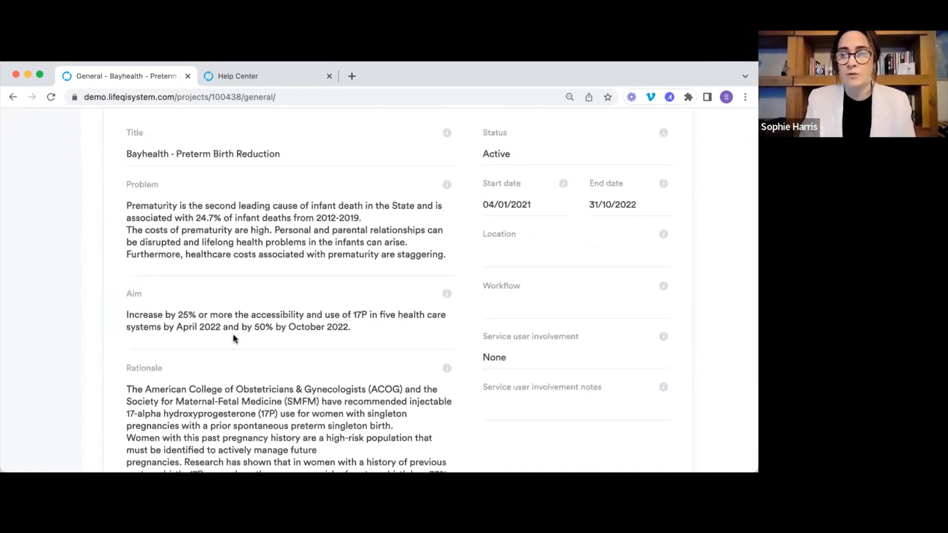
pyautogui.scroll(1, 233, 333)
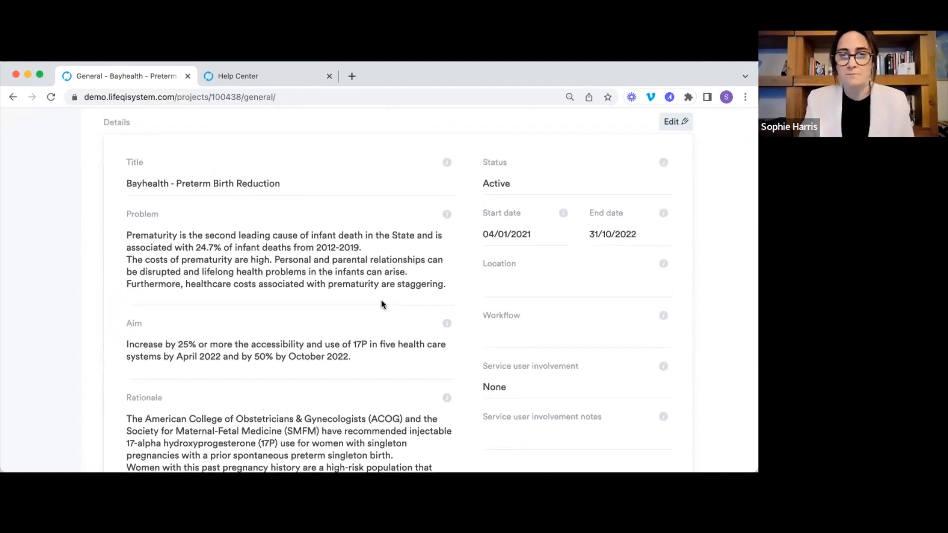
pyautogui.scroll(-1, 256, 420)
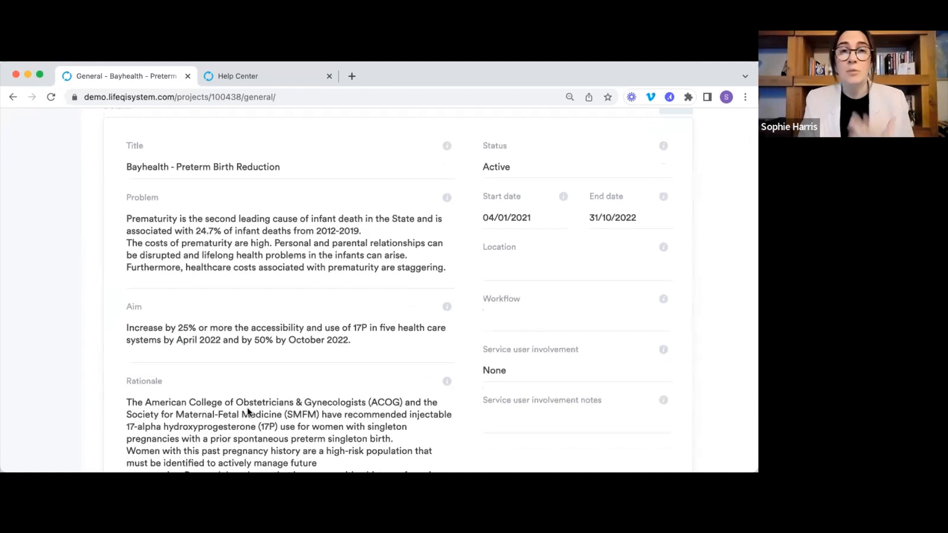
pyautogui.scroll(3, 248, 408)
pyautogui.scroll(1, 247, 411)
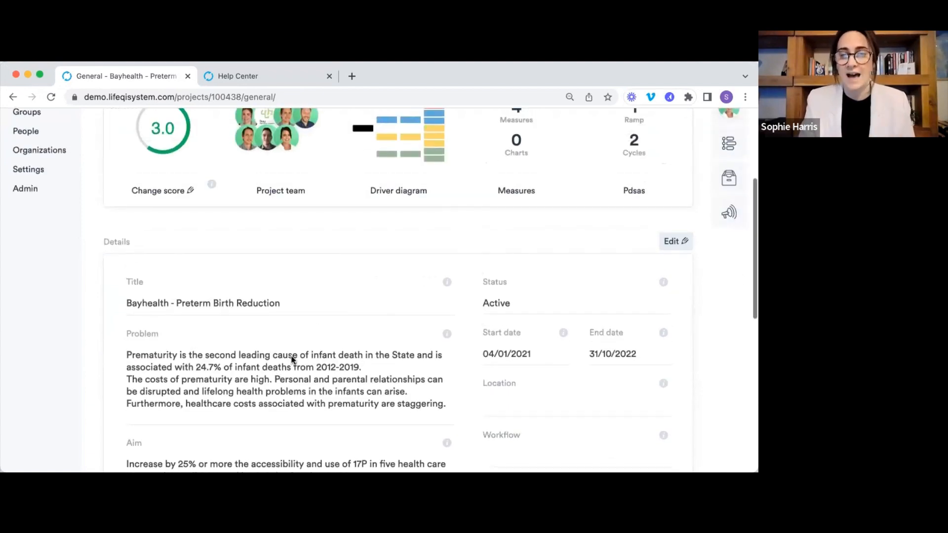
pyautogui.scroll(2, 291, 359)
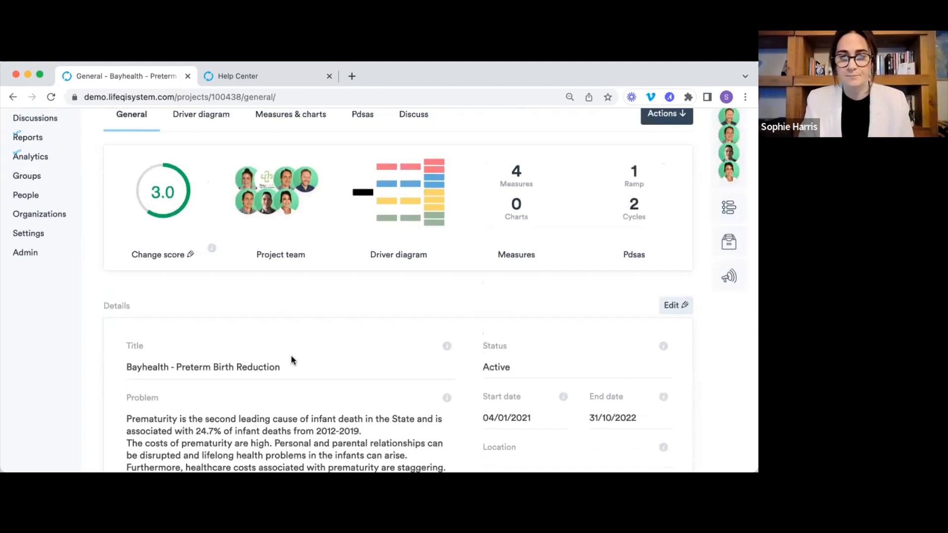
pyautogui.scroll(2, 291, 360)
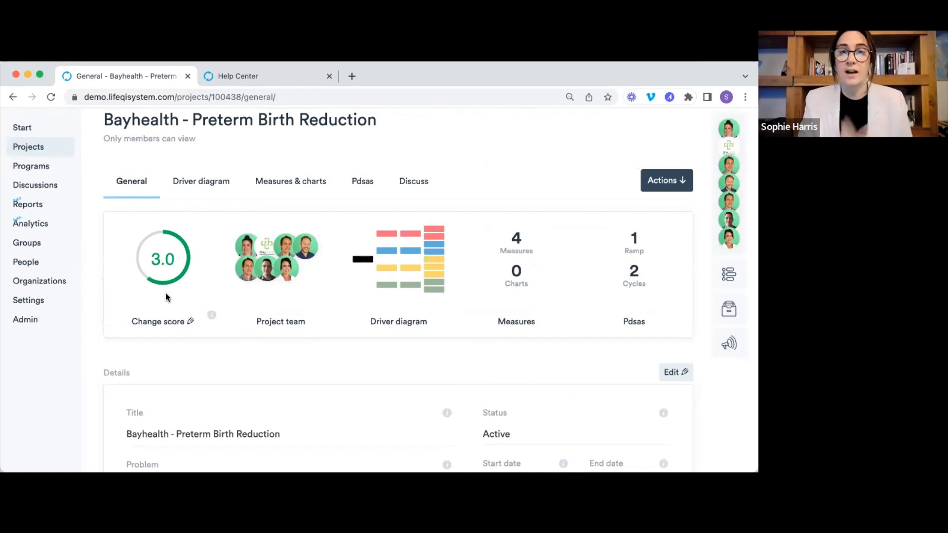
# Open the project's driver diagram and examine its primary drivers, secondary drivers and change ideas.
pyautogui.click(213, 192)
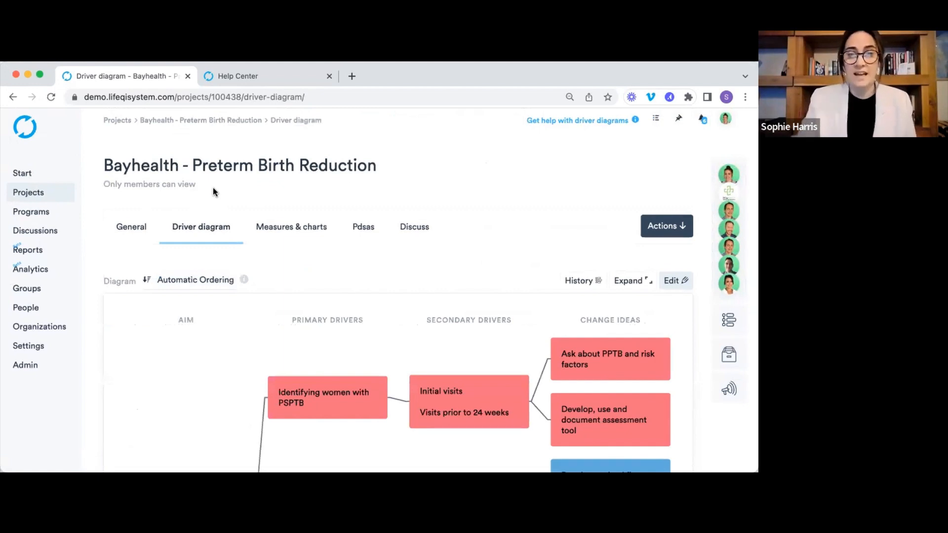
pyautogui.scroll(-2, 422, 254)
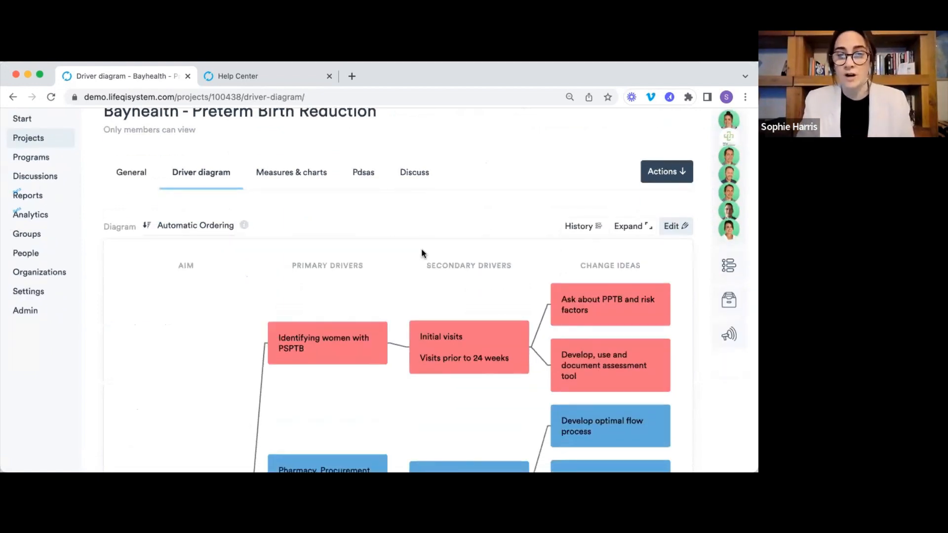
pyautogui.scroll(-2, 422, 253)
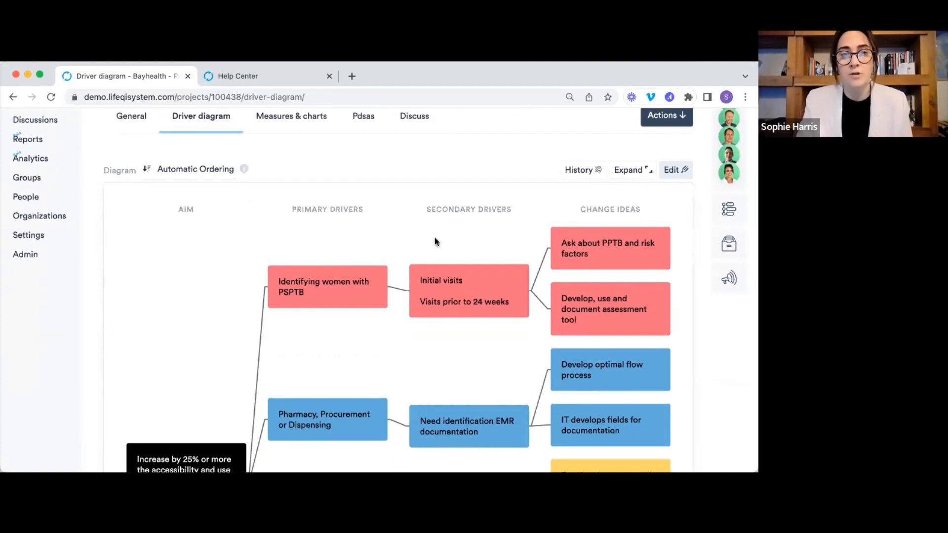
# Open the project's measures and charts and review the outcome, process and balance measures.
pyautogui.click(281, 128)
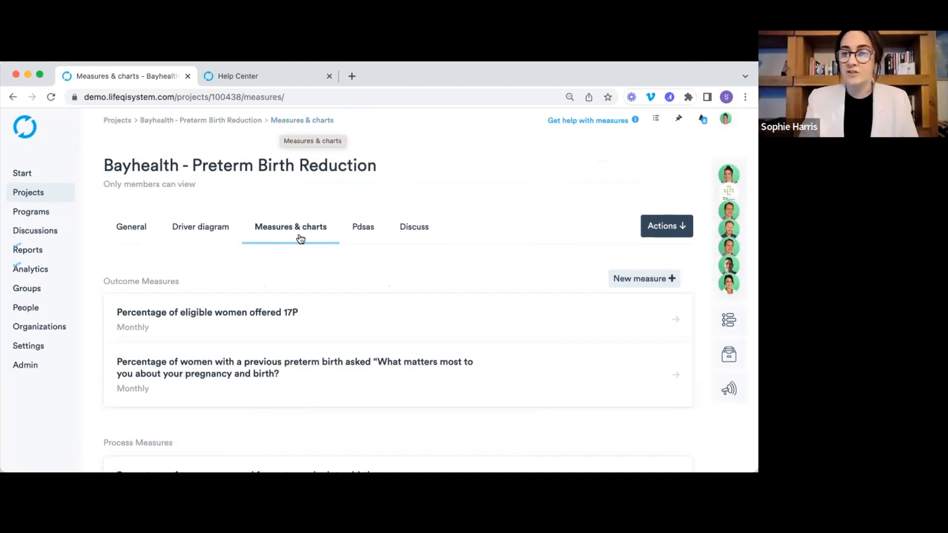
pyautogui.scroll(-5, 452, 215)
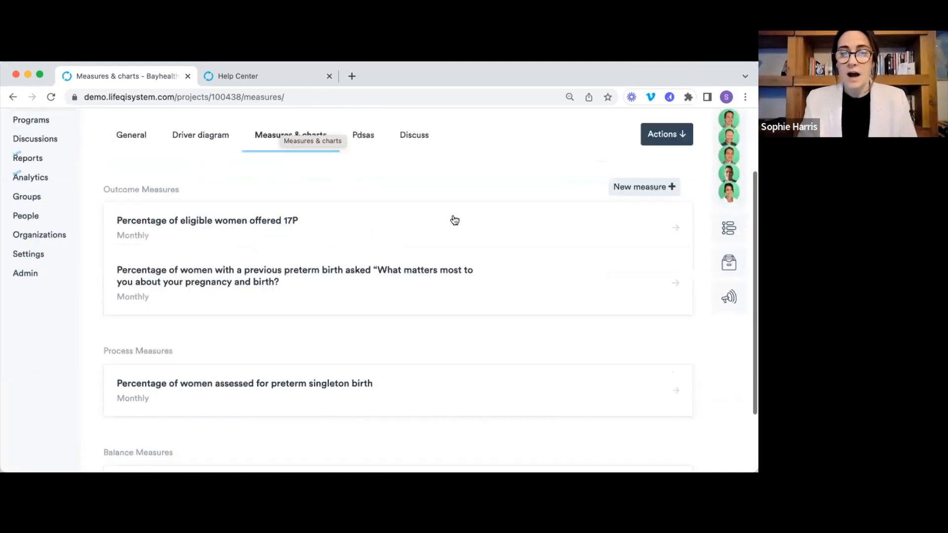
pyautogui.scroll(-1, 454, 220)
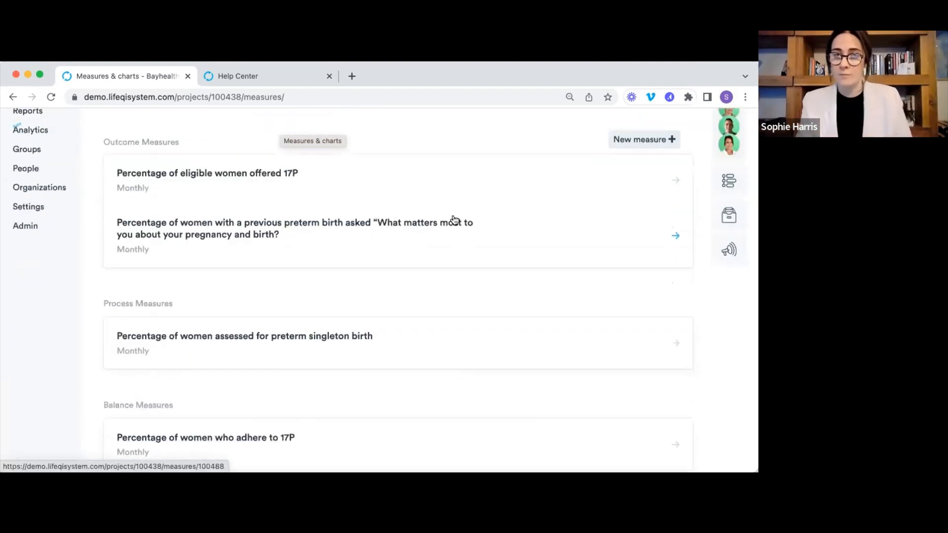
pyautogui.scroll(-1, 454, 220)
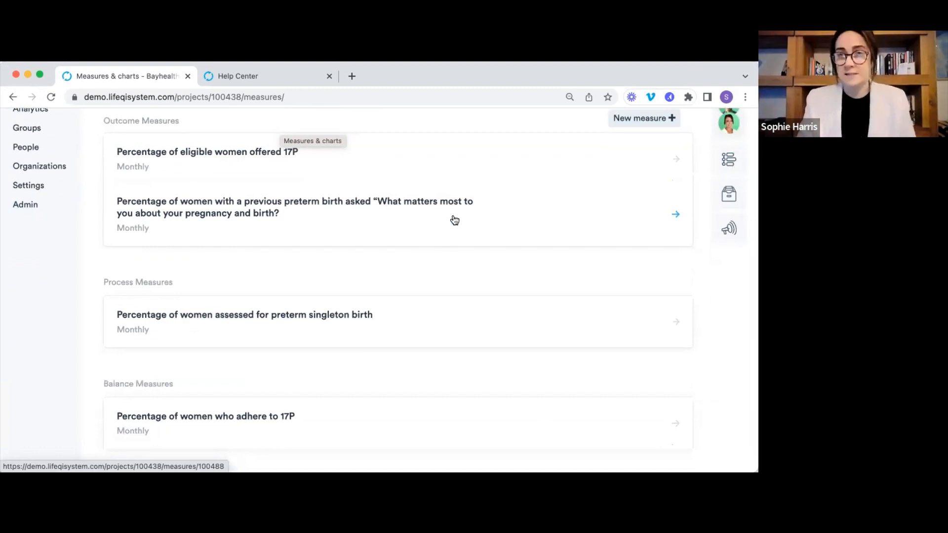
pyautogui.scroll(3, 454, 220)
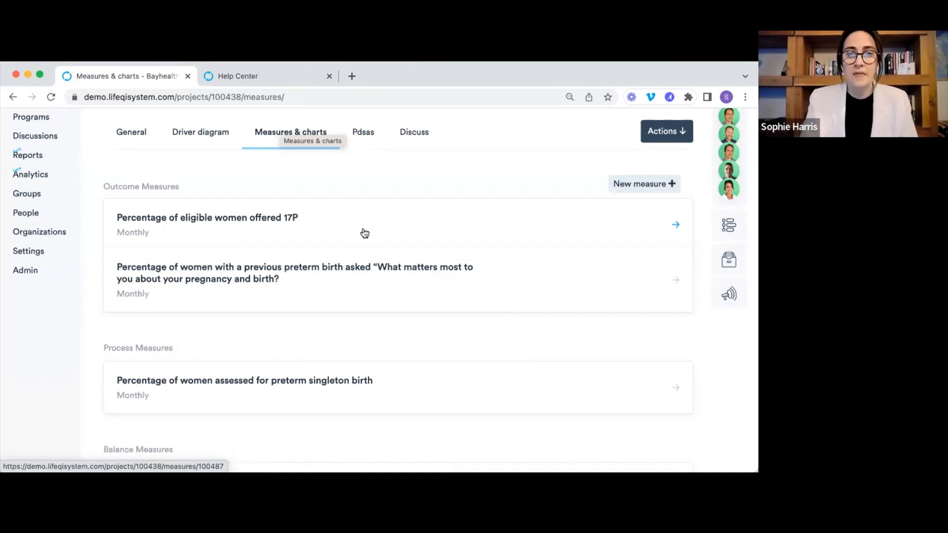
# Open the outcome measure about women with a previous preterm birth and read its plan, including the operational definition and data collection plan.
pyautogui.click(360, 288)
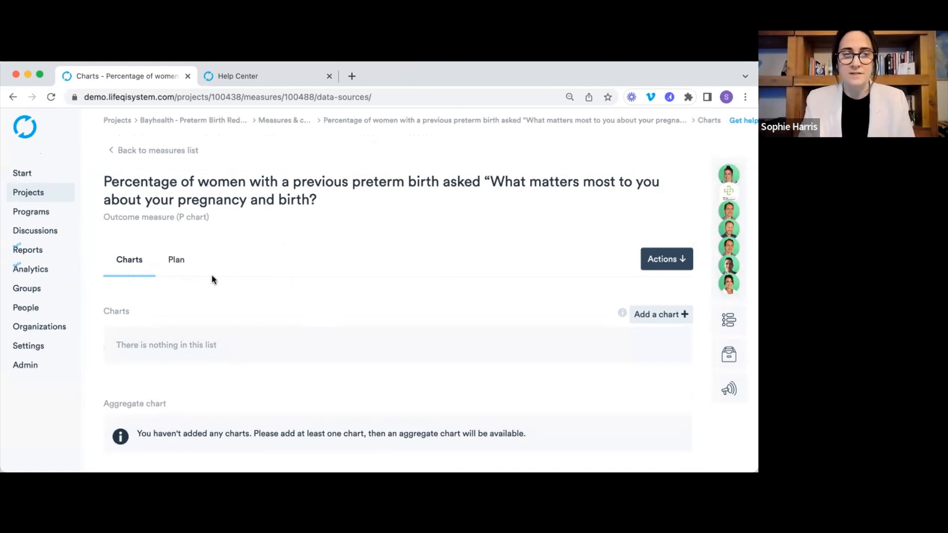
pyautogui.click(178, 268)
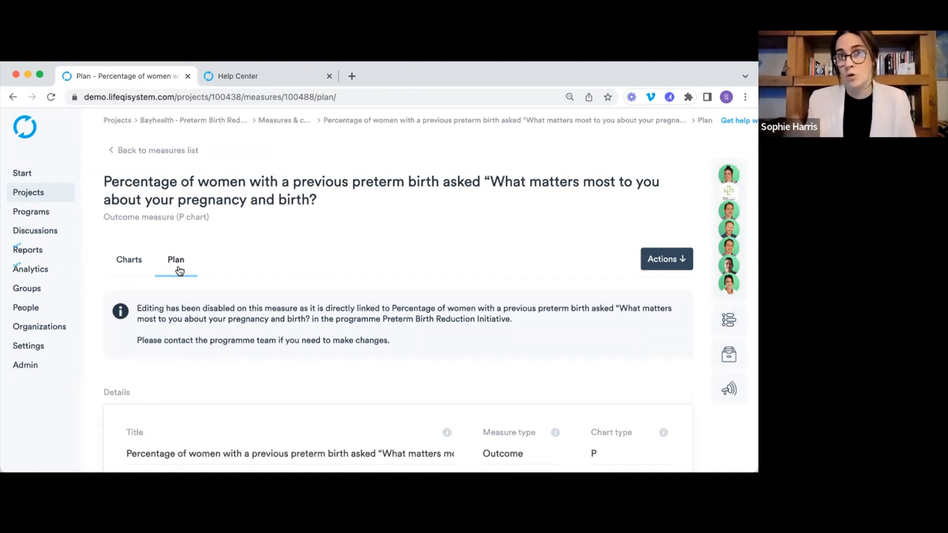
pyautogui.scroll(-3, 378, 237)
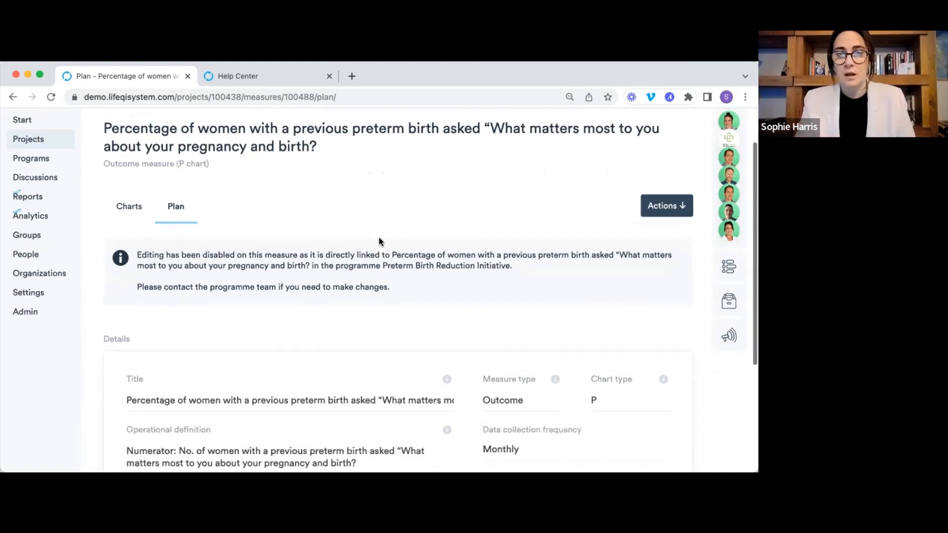
pyautogui.scroll(-5, 378, 236)
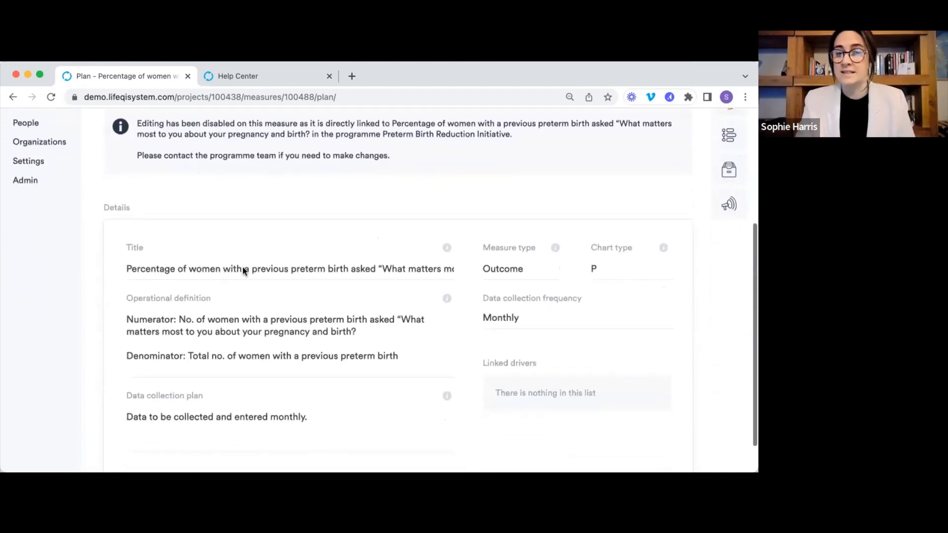
pyautogui.scroll(-2, 326, 228)
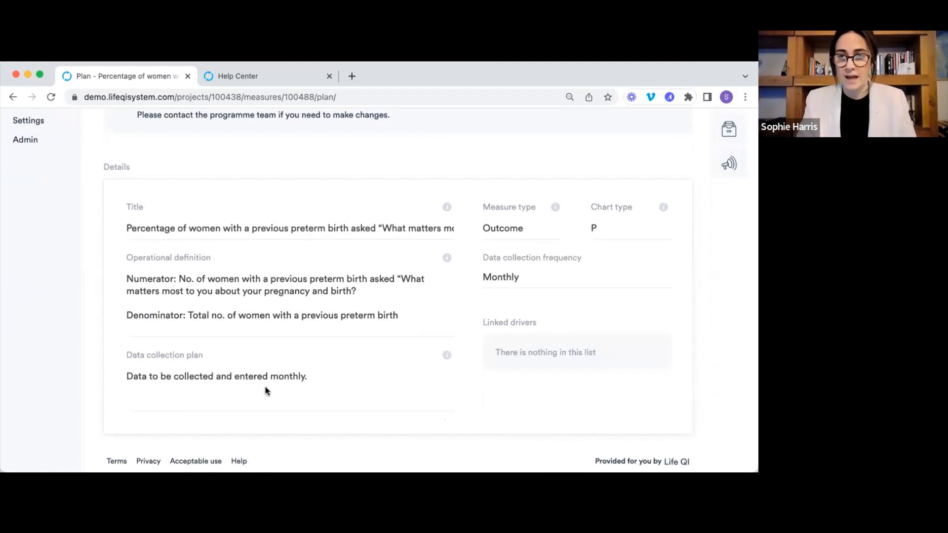
pyautogui.scroll(5, 265, 387)
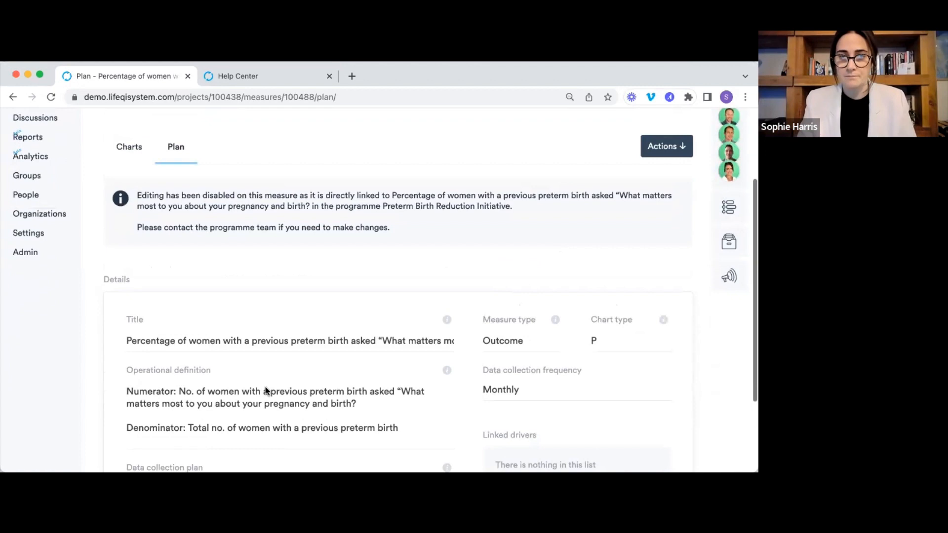
pyautogui.scroll(3, 265, 386)
pyautogui.scroll(-2, 647, 370)
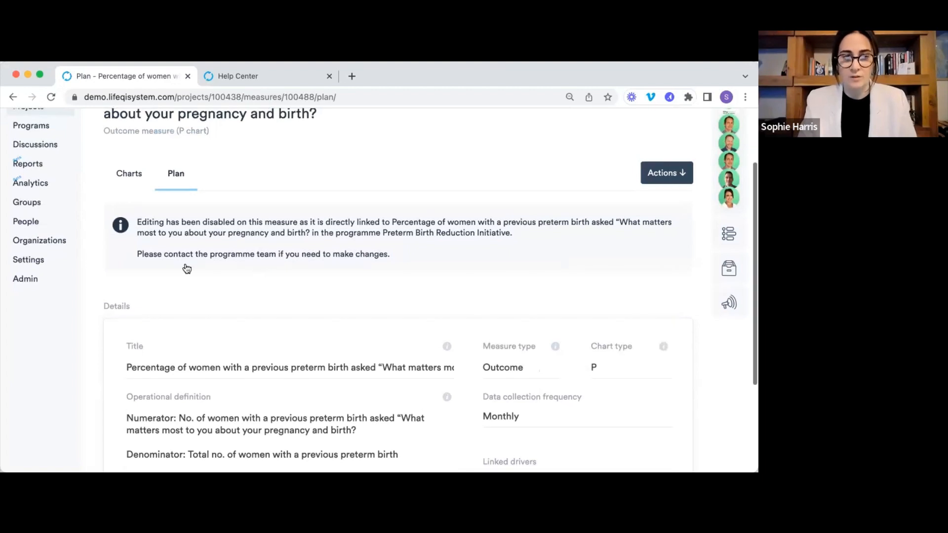
pyautogui.scroll(2, 184, 269)
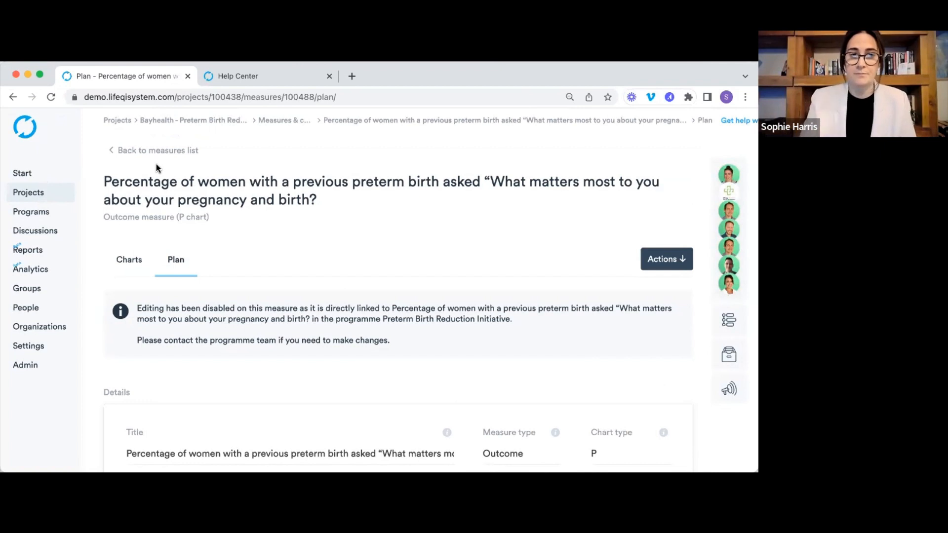
# Start a new chart for this measure, name it Test Chart and add a first row to its datasheet.
pyautogui.click(131, 266)
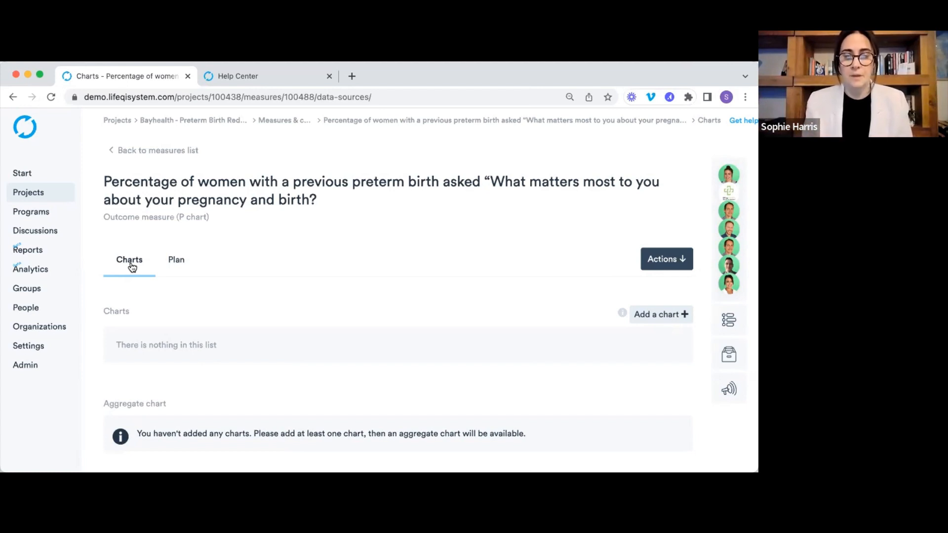
pyautogui.click(657, 321)
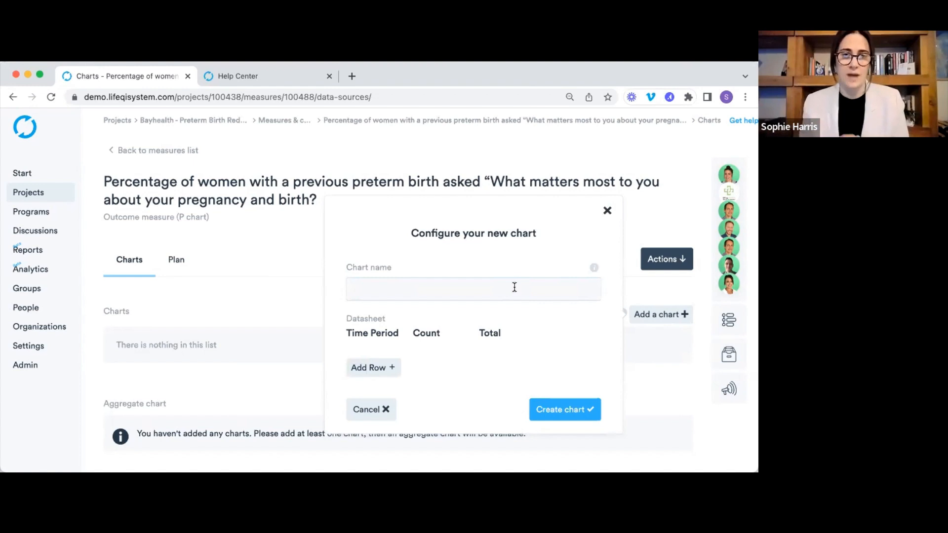
pyautogui.write('Test Chart')
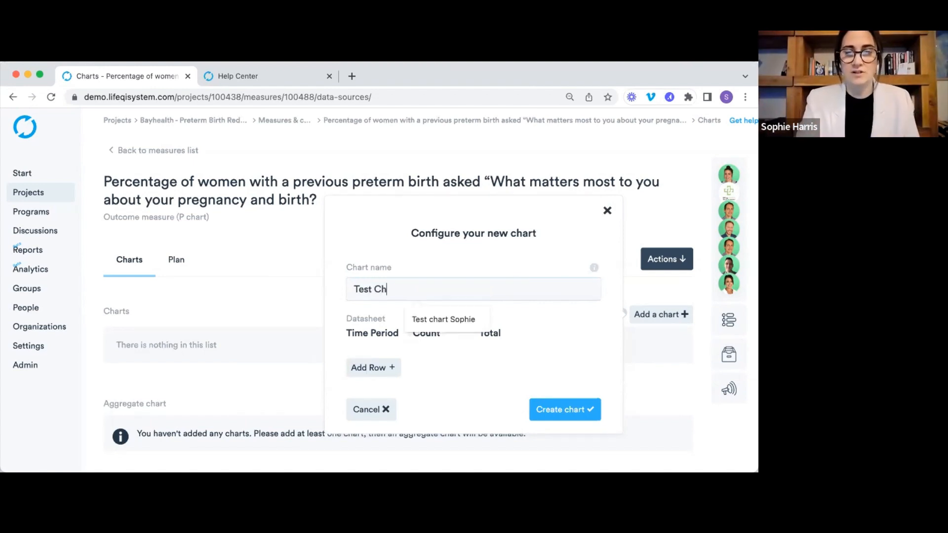
pyautogui.click(431, 366)
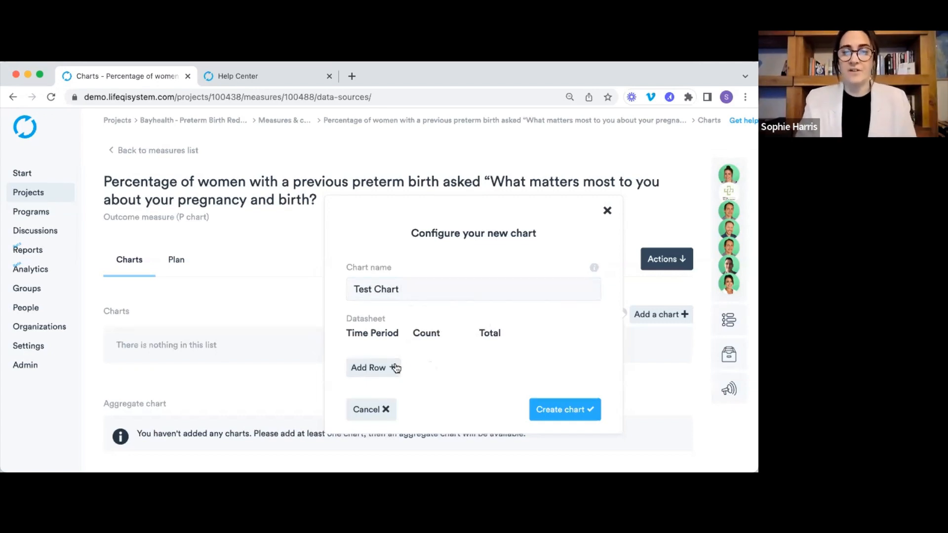
pyautogui.click(377, 368)
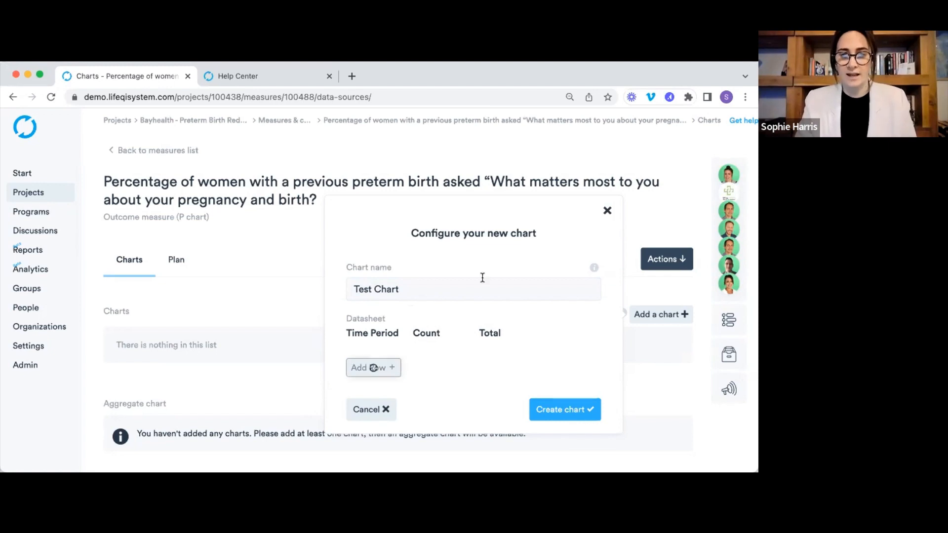
pyautogui.scroll(-1, 482, 277)
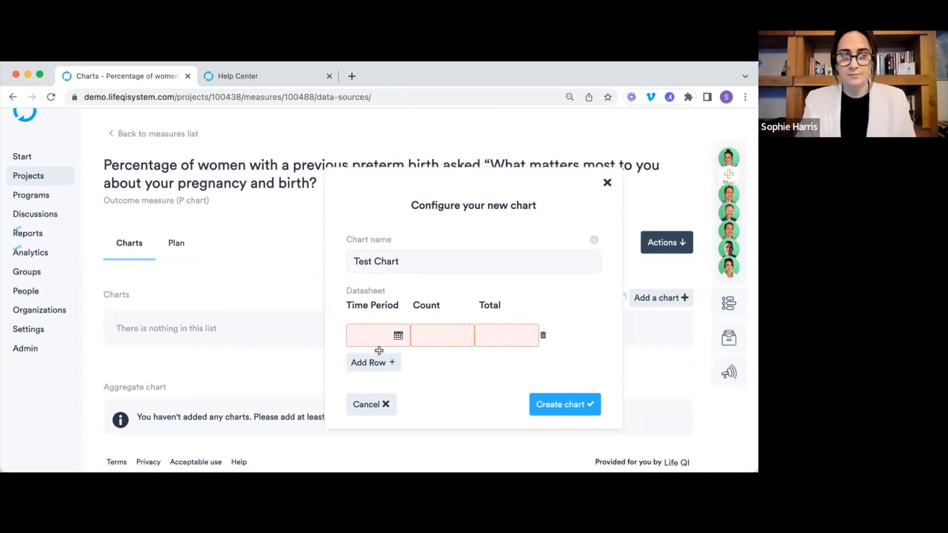
# Switch to the Life QI - Dummy Data workbook in Excel and copy the period, count and total data in B4:D29.
pyautogui.press('super+Tab')
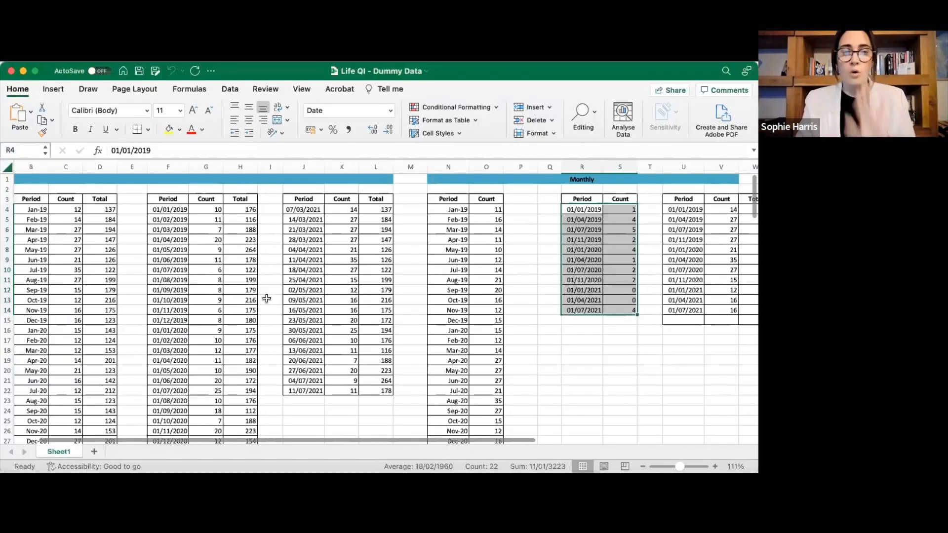
pyautogui.hscroll(-1, 266, 298)
pyautogui.scroll(-1, 267, 298)
pyautogui.scroll(-3, 266, 298)
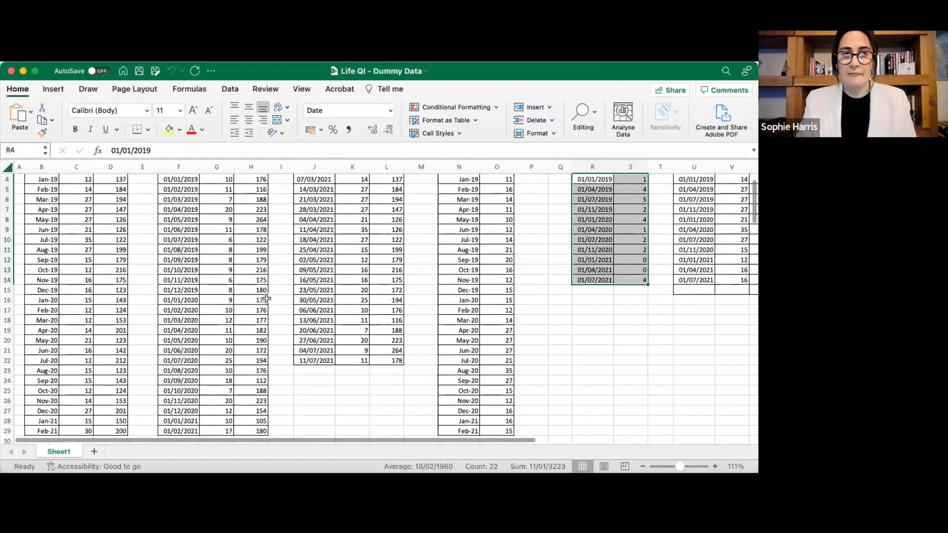
pyautogui.scroll(4, 75, 231)
pyautogui.click(51, 210)
pyautogui.moveTo(121, 233); pyautogui.dragTo(116, 411)
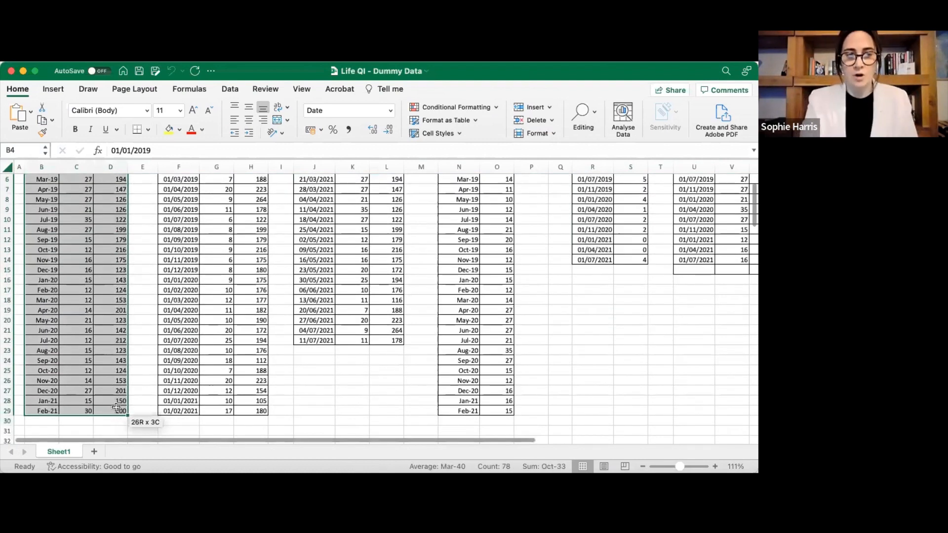
pyautogui.rightClick(97, 356)
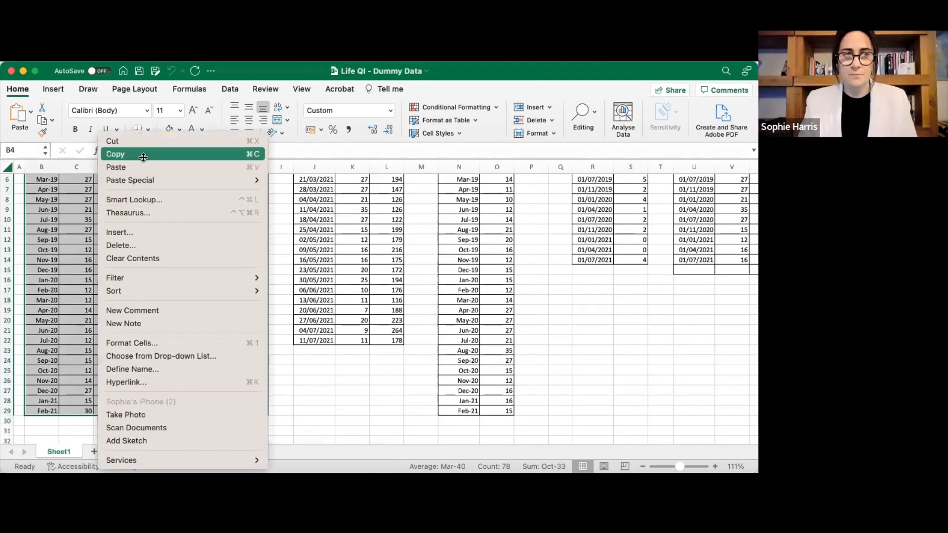
pyautogui.click(142, 154)
pyautogui.scroll(5, 54, 234)
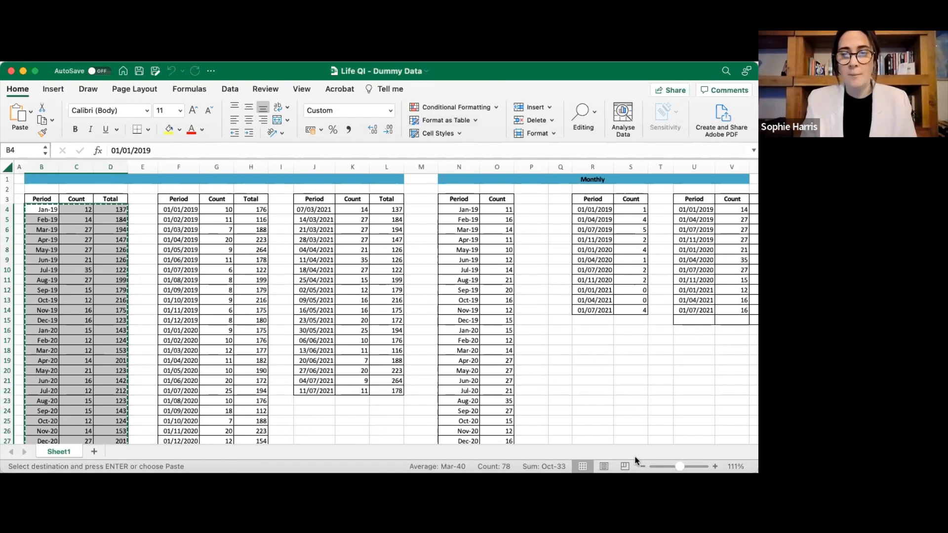
# Switch back to Life QI, paste the copied data into the datasheet from the first time period cell, and create the chart.
pyautogui.press('super+Tab')
pyautogui.rightClick(367, 334)
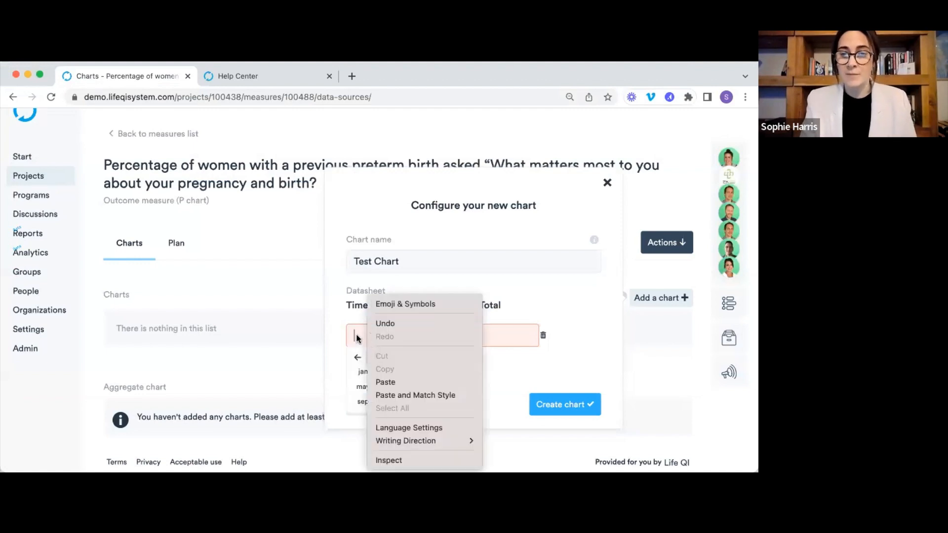
pyautogui.click(394, 383)
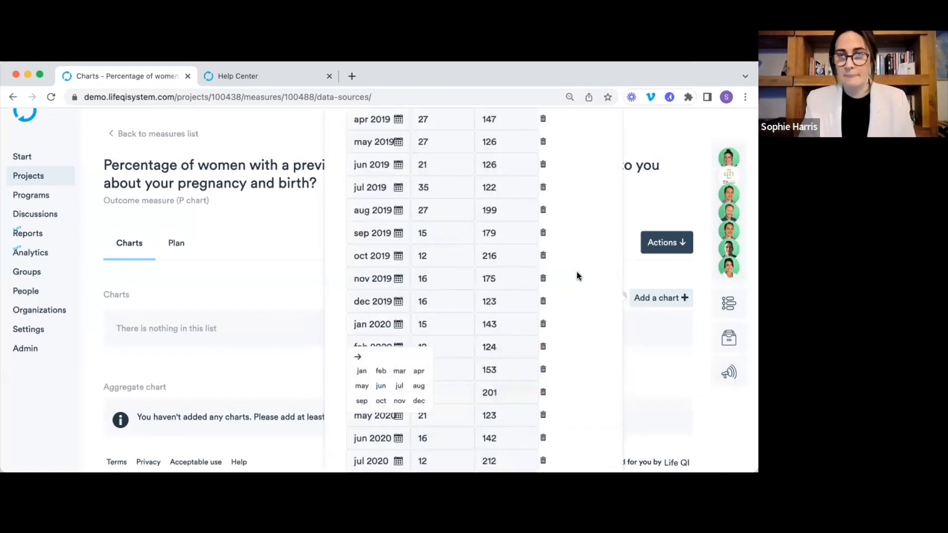
pyautogui.scroll(1, 473, 268)
pyautogui.scroll(-1, 474, 268)
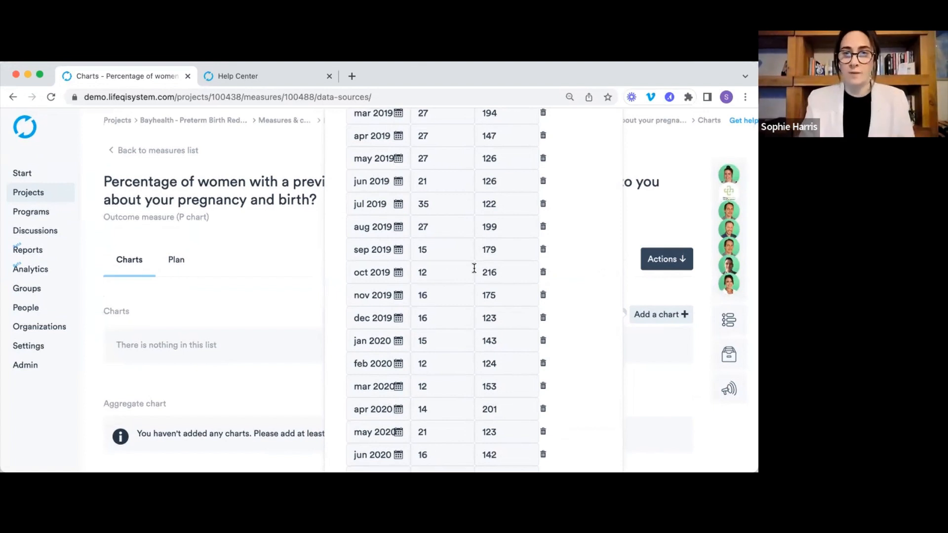
pyautogui.scroll(-5, 474, 268)
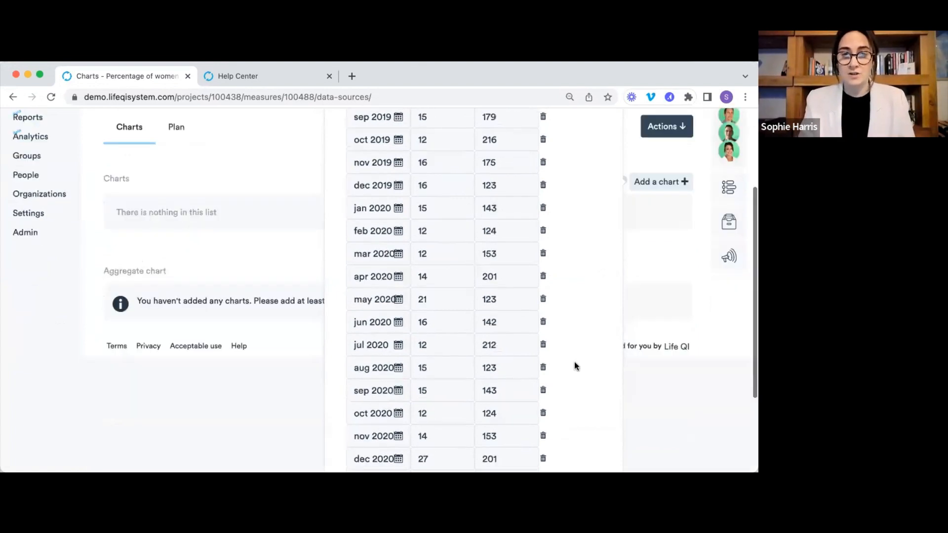
pyautogui.click(565, 448)
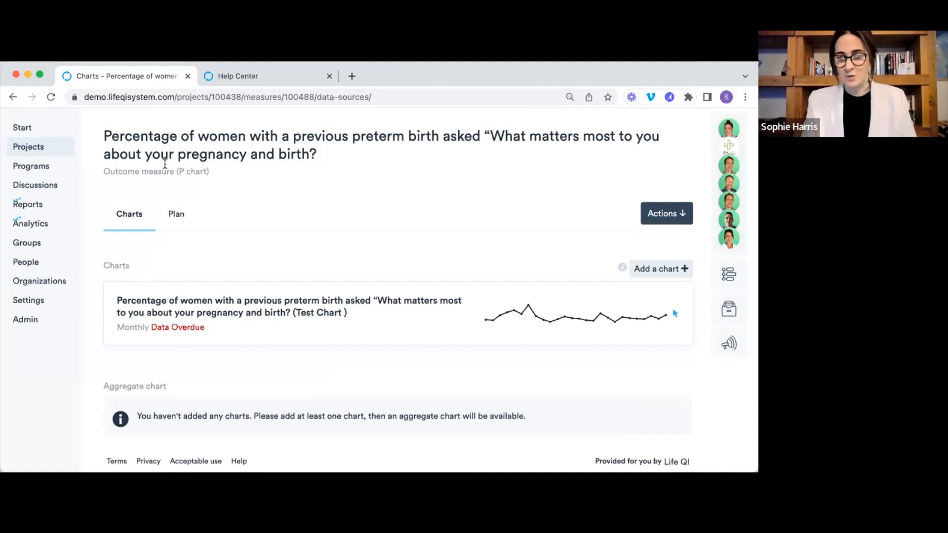
# Open the Test Chart from the measure's chart list and examine its P chart, including the baseline, control limits and outliers.
pyautogui.moveTo(103, 134); pyautogui.dragTo(185, 150)
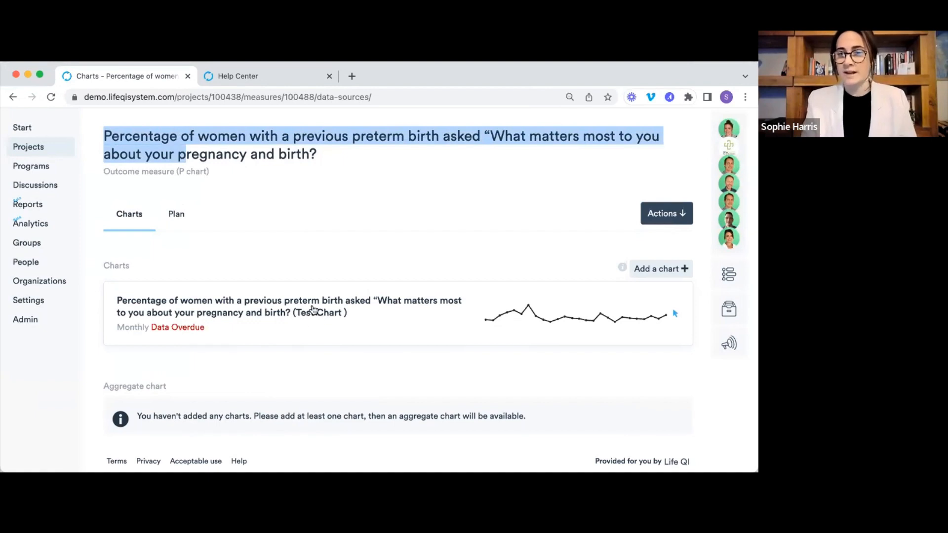
pyautogui.click(304, 254)
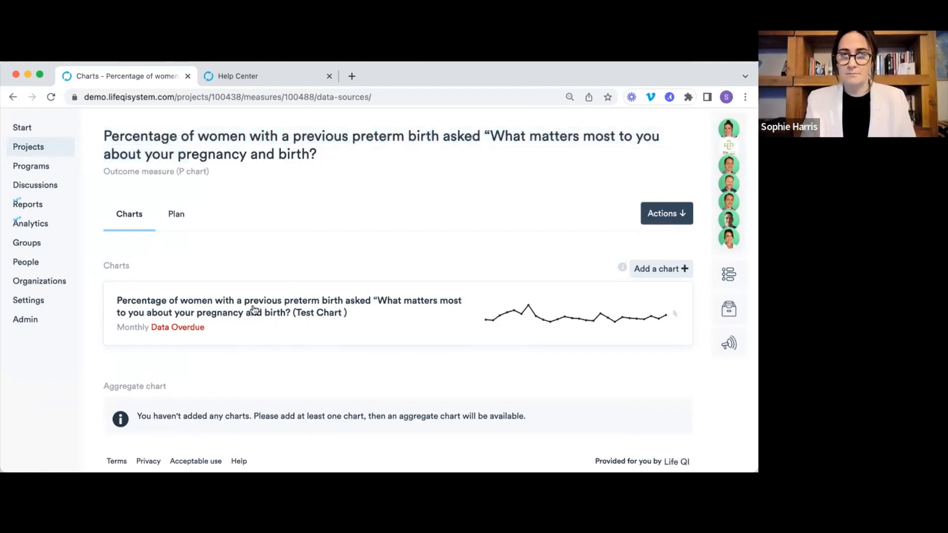
pyautogui.click(376, 314)
pyautogui.scroll(5, 377, 315)
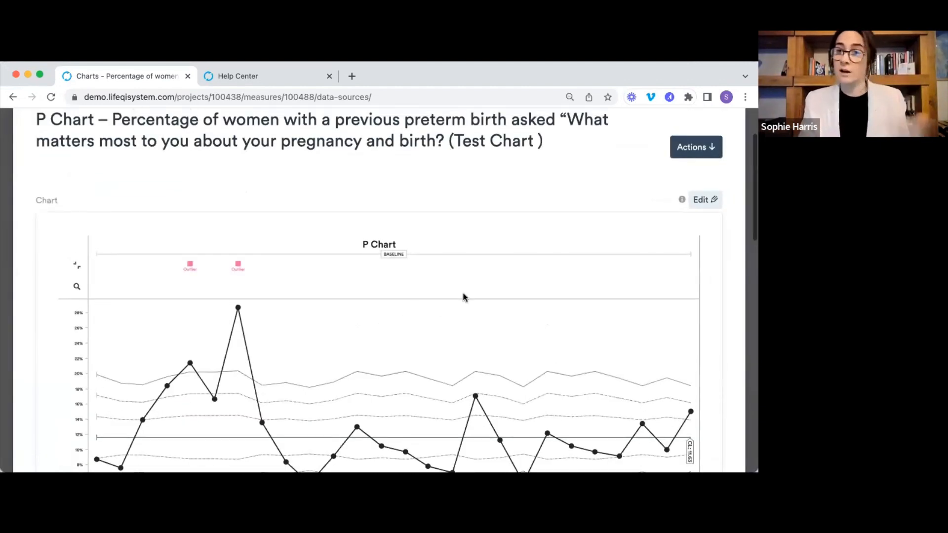
pyautogui.scroll(-1, 463, 293)
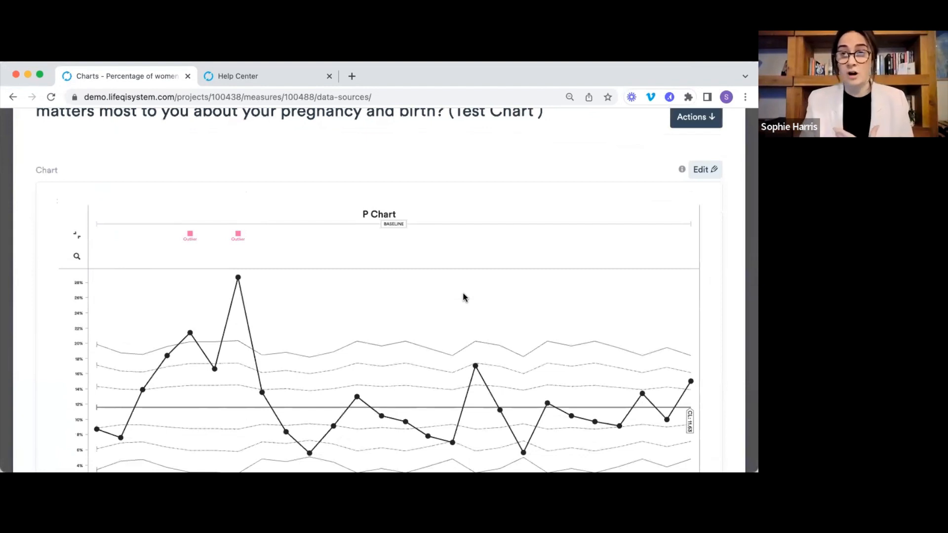
pyautogui.scroll(-1, 277, 256)
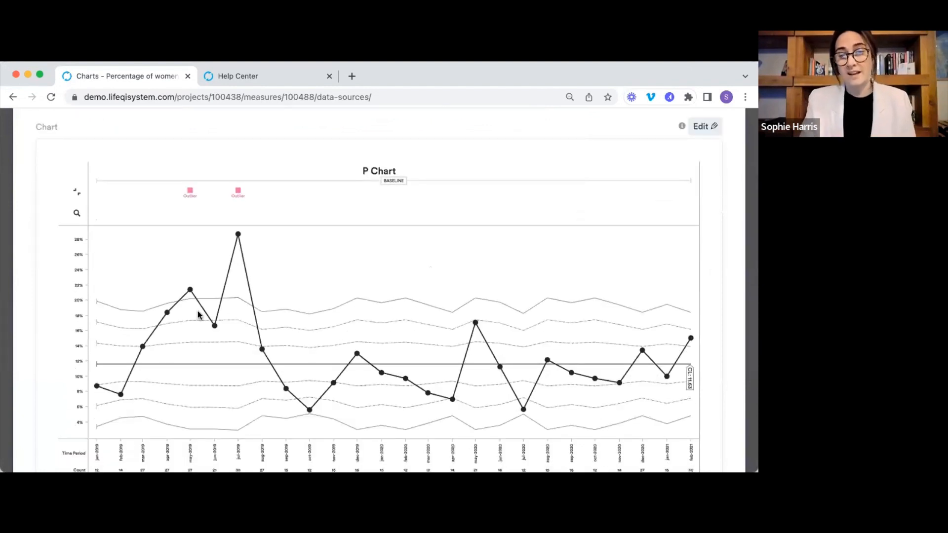
pyautogui.scroll(-5, 199, 315)
pyautogui.scroll(5, 226, 315)
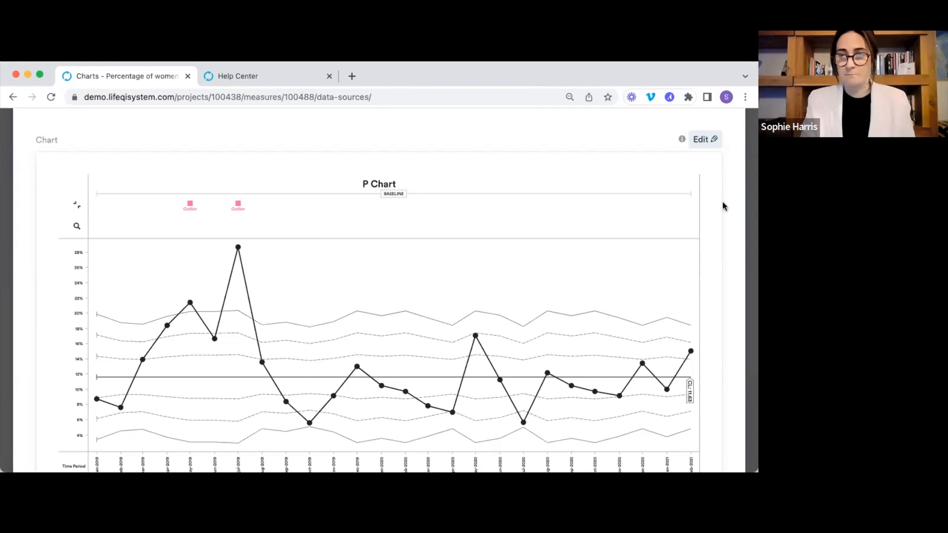
pyautogui.scroll(2, 722, 197)
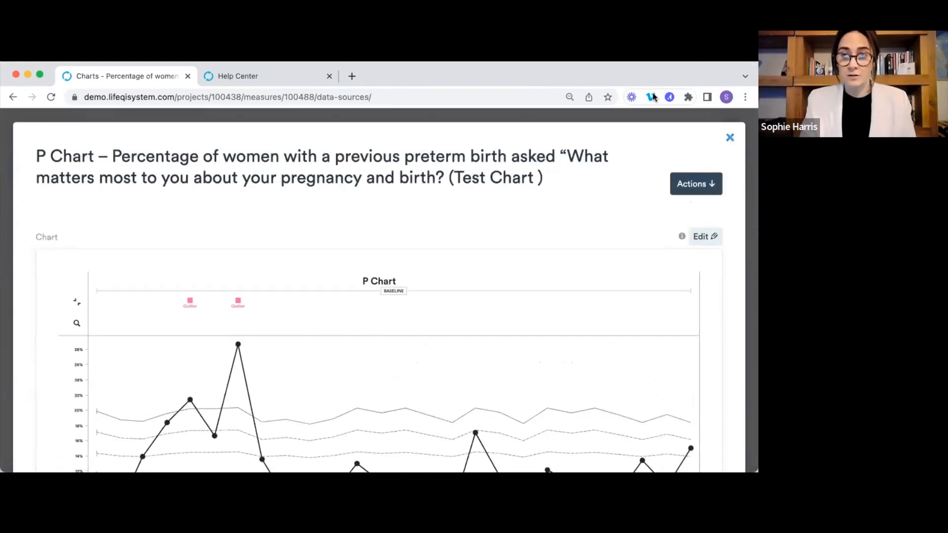
# Close the Test Chart and return to the Bayhealth - Preterm Birth Reduction project's list of measures.
pyautogui.press('Escape')
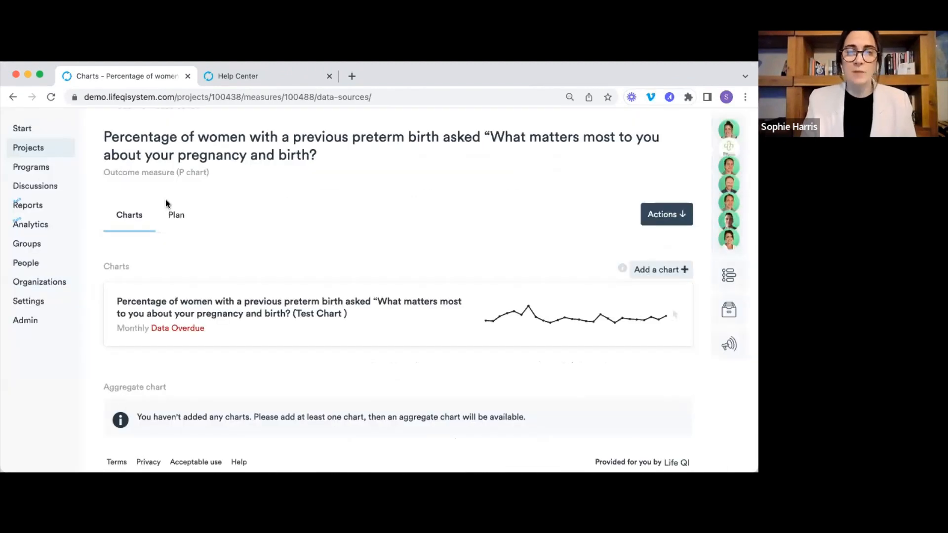
pyautogui.scroll(2, 165, 199)
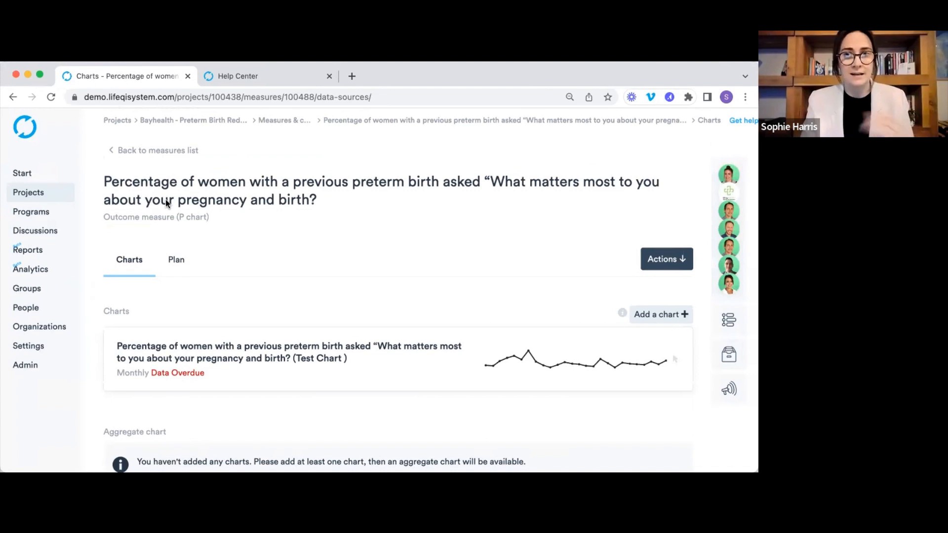
pyautogui.click(161, 157)
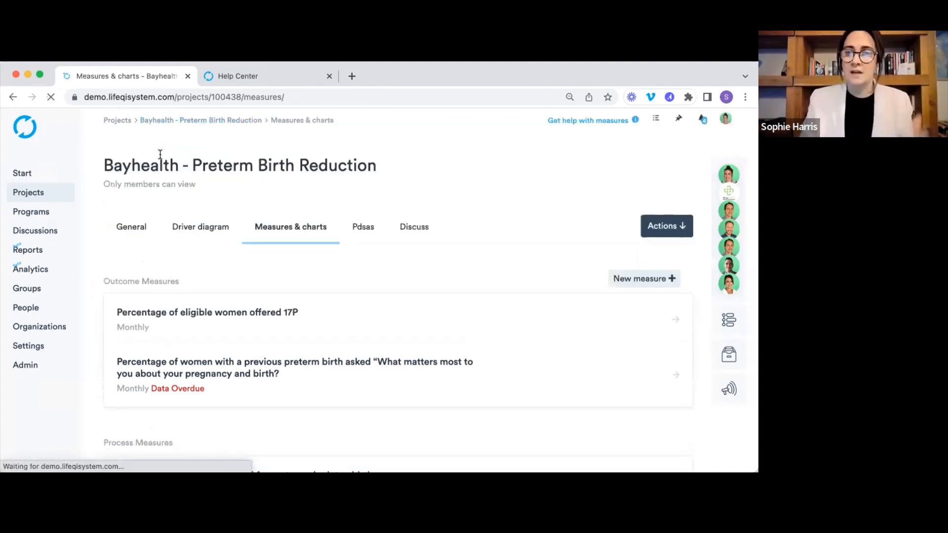
pyautogui.scroll(-5, 348, 197)
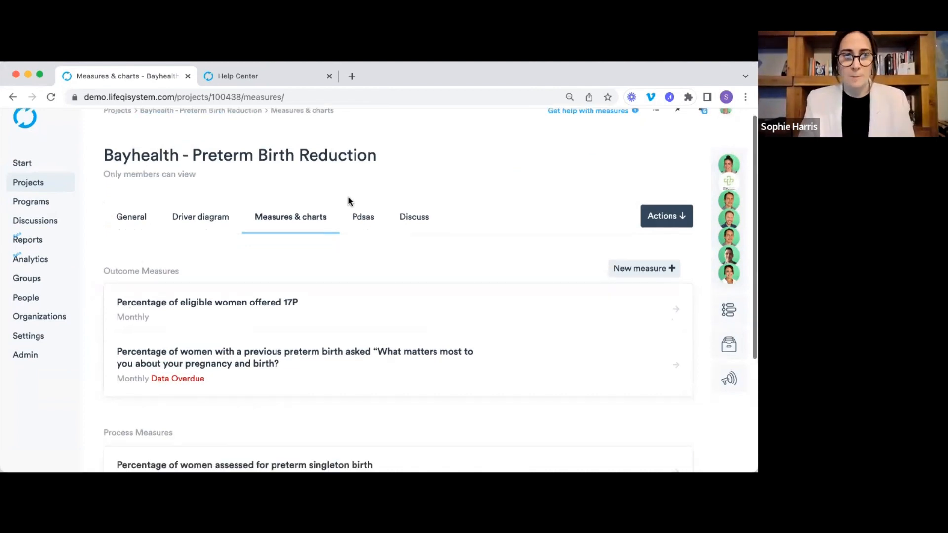
# For the measure Percentage of women assessed for preterm singleton birth, start a new chart with a jan 2022 row: count 12, total 54.
pyautogui.click(288, 350)
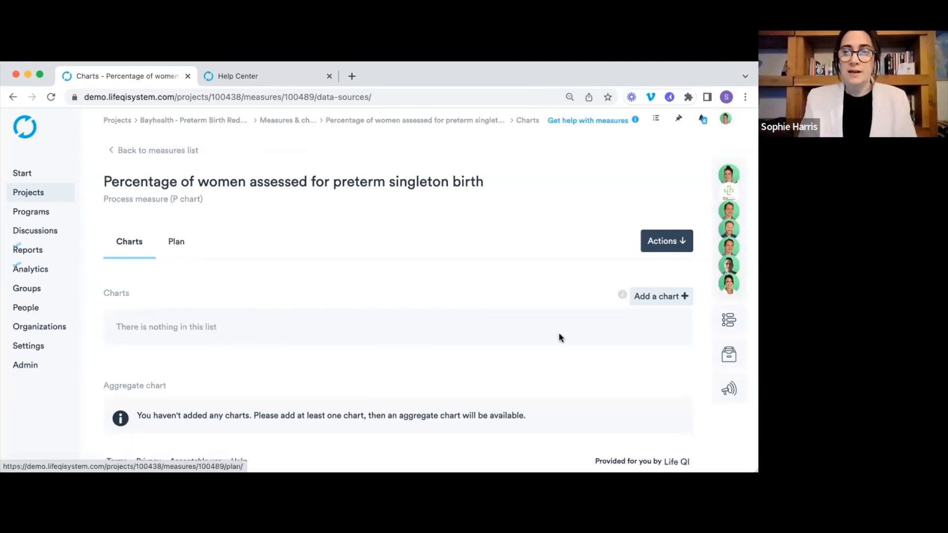
pyautogui.click(661, 297)
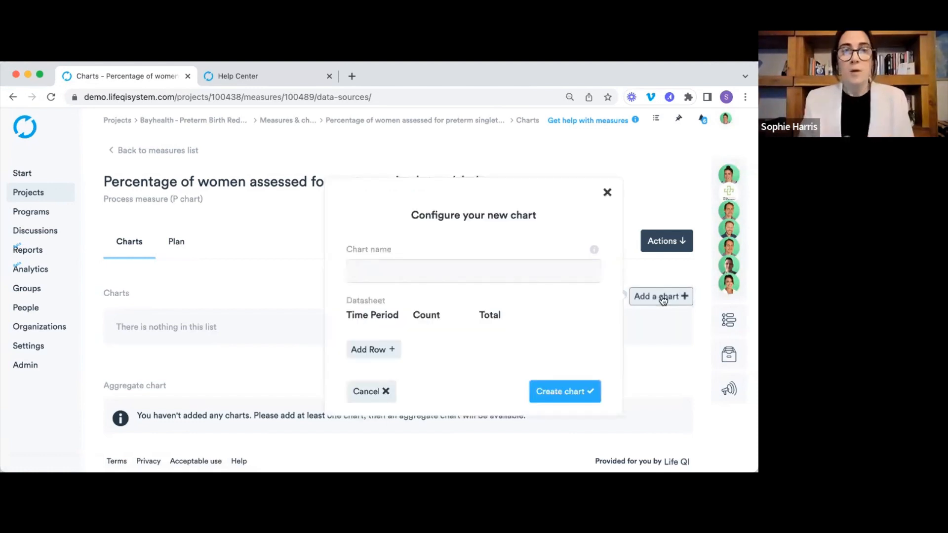
pyautogui.click(371, 349)
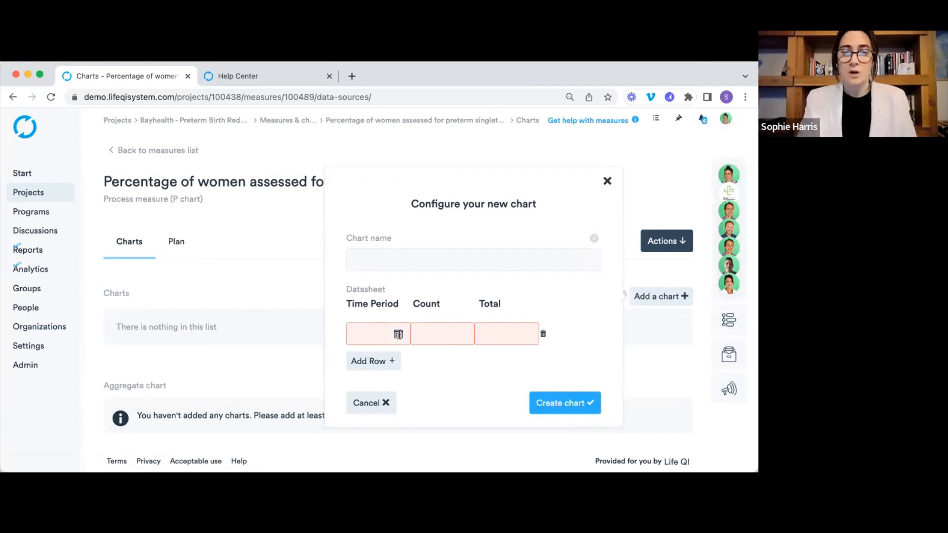
pyautogui.click(398, 334)
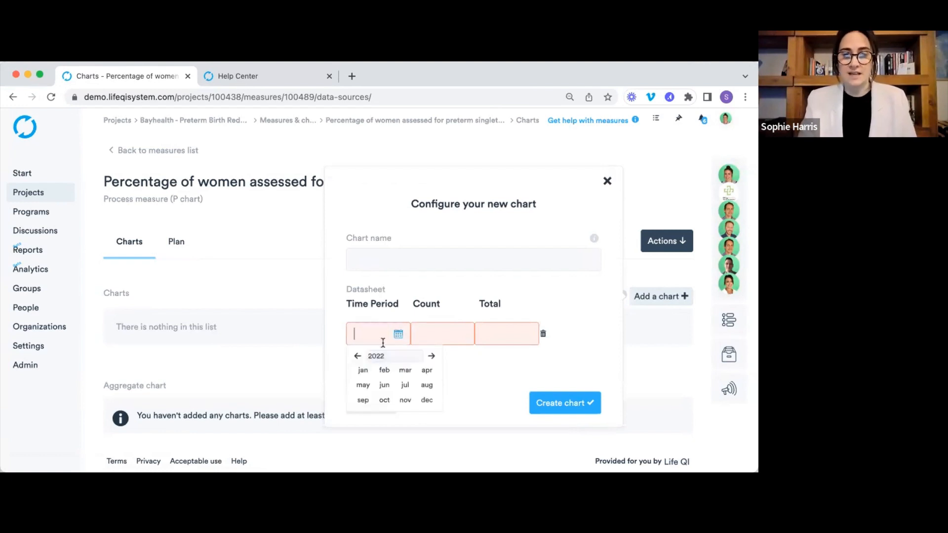
pyautogui.click(363, 371)
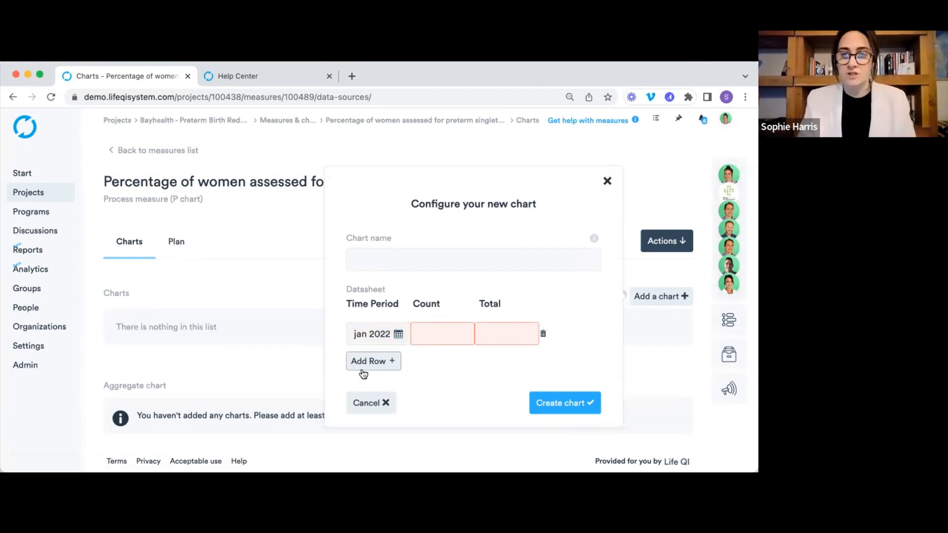
pyautogui.click(428, 339)
pyautogui.write('12')
pyautogui.click(504, 339)
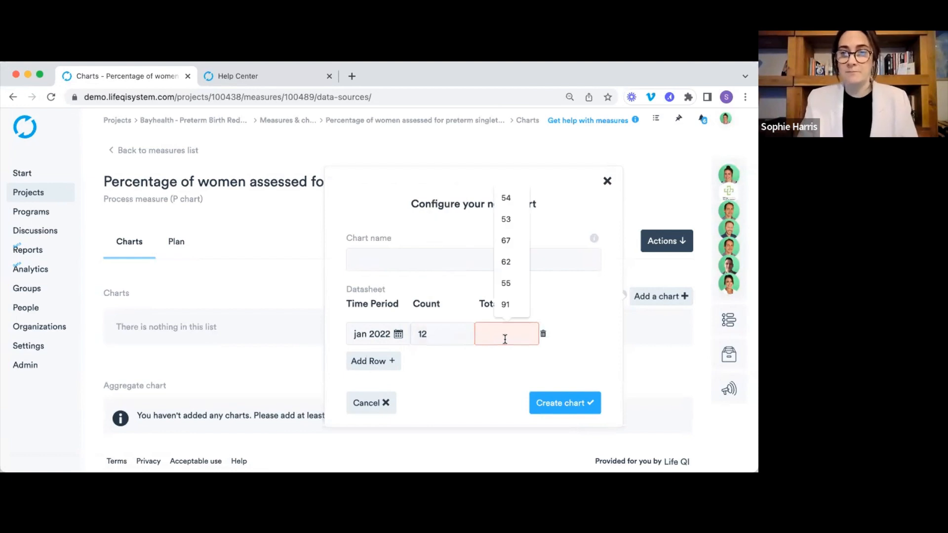
pyautogui.click(506, 198)
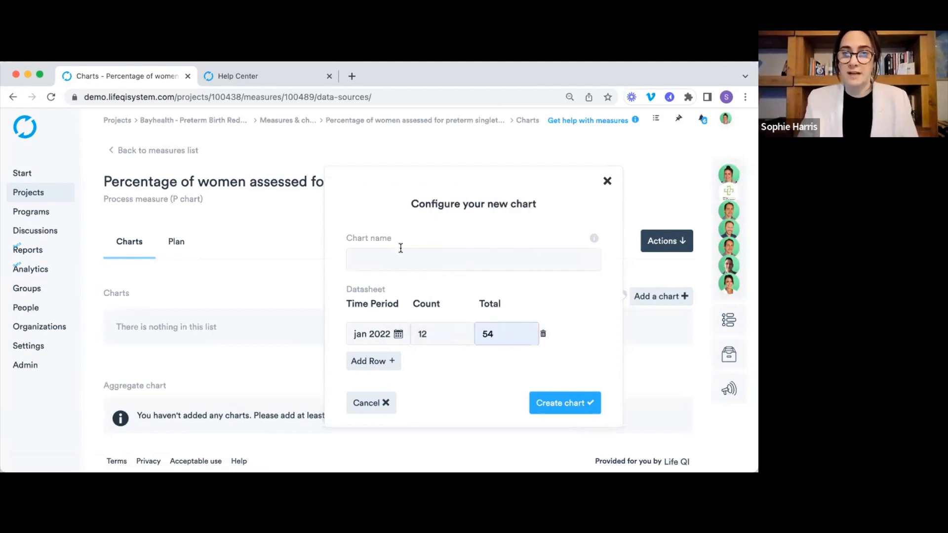
# Add a feb 2022 row to the new chart's datasheet with count 13 and total 50.
pyautogui.click(378, 360)
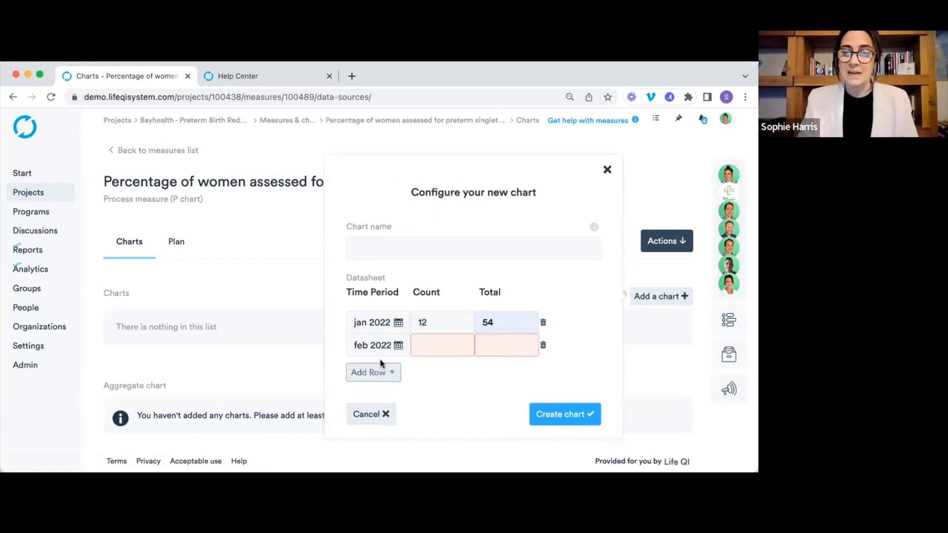
pyautogui.click(437, 350)
pyautogui.write('13')
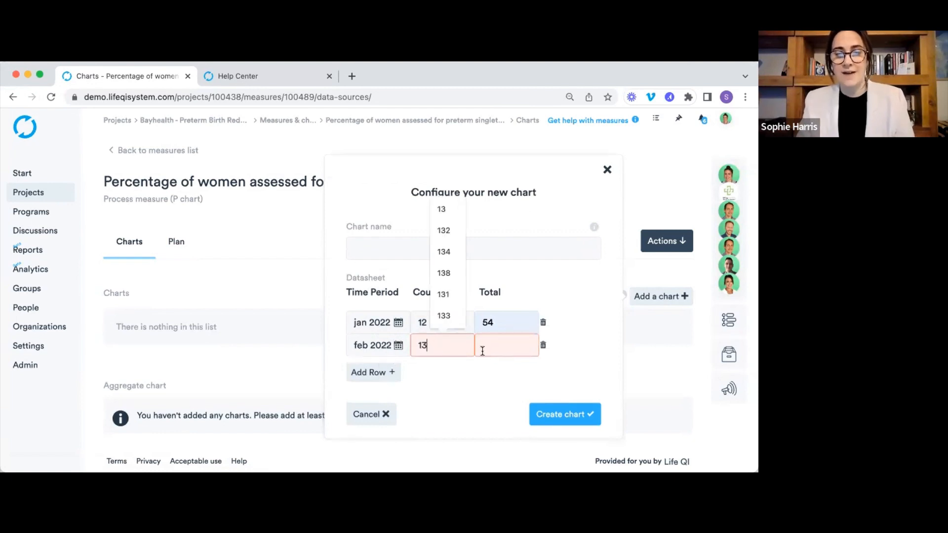
pyautogui.click(482, 348)
pyautogui.write('50')
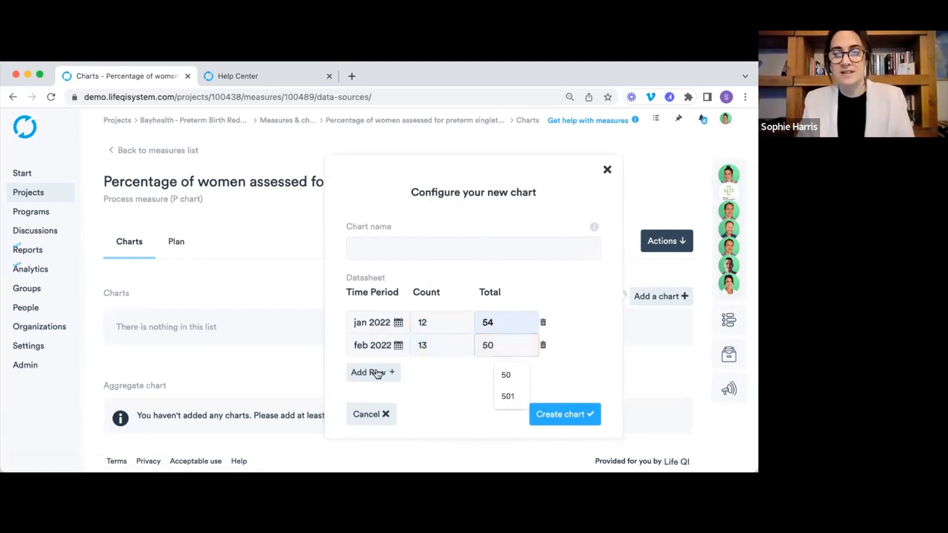
# Add a mar 2022 row with count 24 and total 51, and create the chart.
pyautogui.click(373, 372)
pyautogui.click(431, 355)
pyautogui.write('24')
pyautogui.click(524, 362)
pyautogui.write('51')
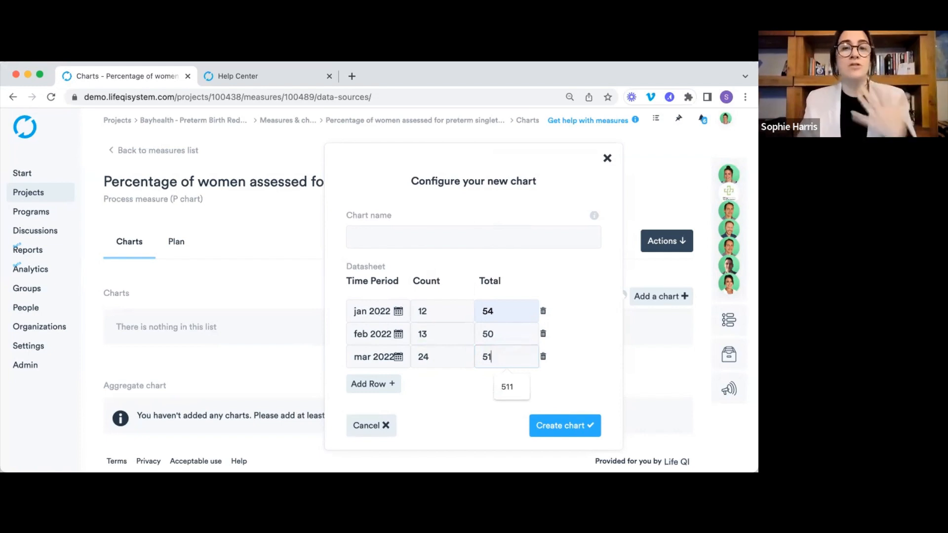
pyautogui.click(589, 380)
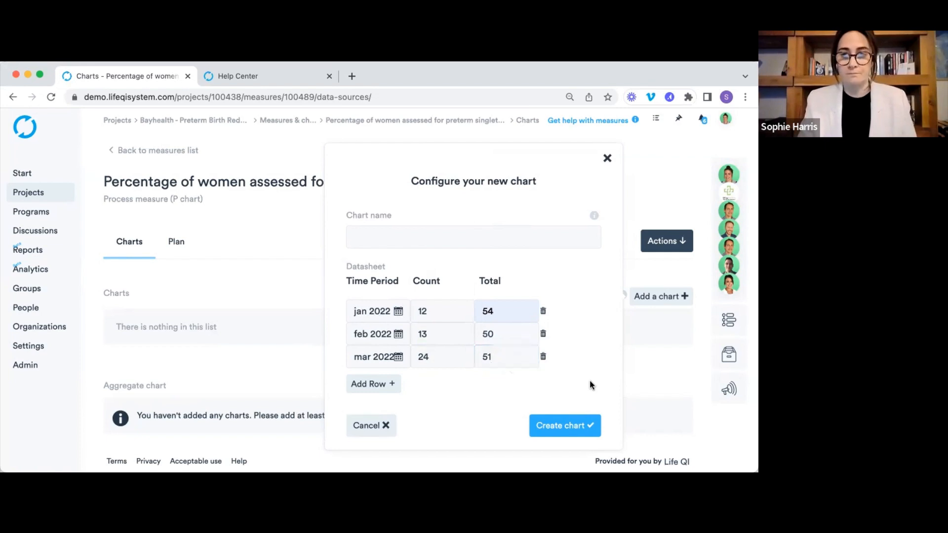
pyautogui.click(552, 423)
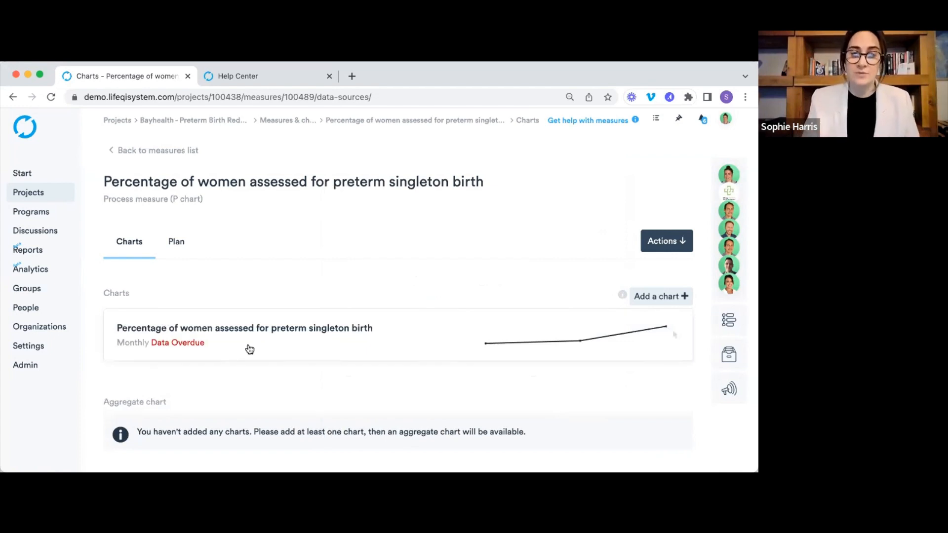
# Open the new preterm singleton birth chart, examine its P chart and datasheet, and close it.
pyautogui.click(355, 345)
pyautogui.scroll(-6, 354, 346)
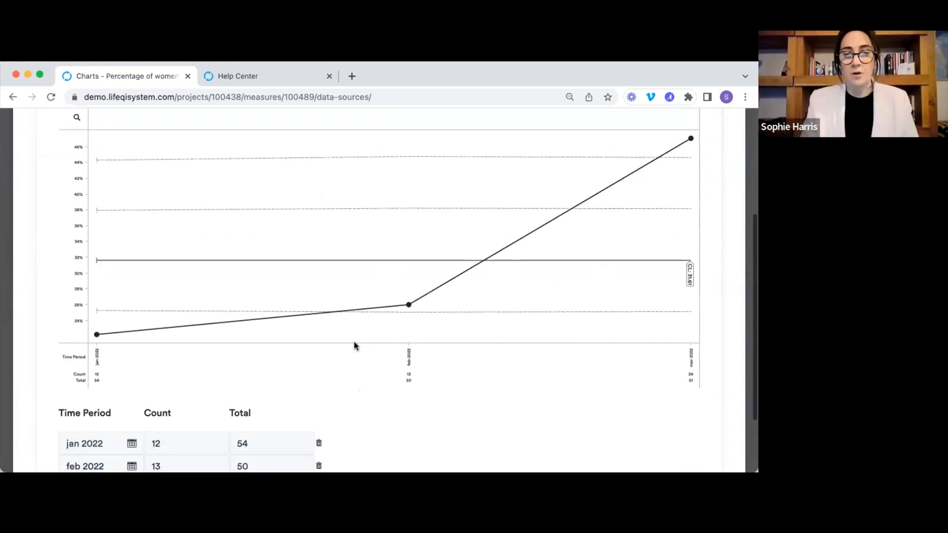
pyautogui.scroll(3, 335, 369)
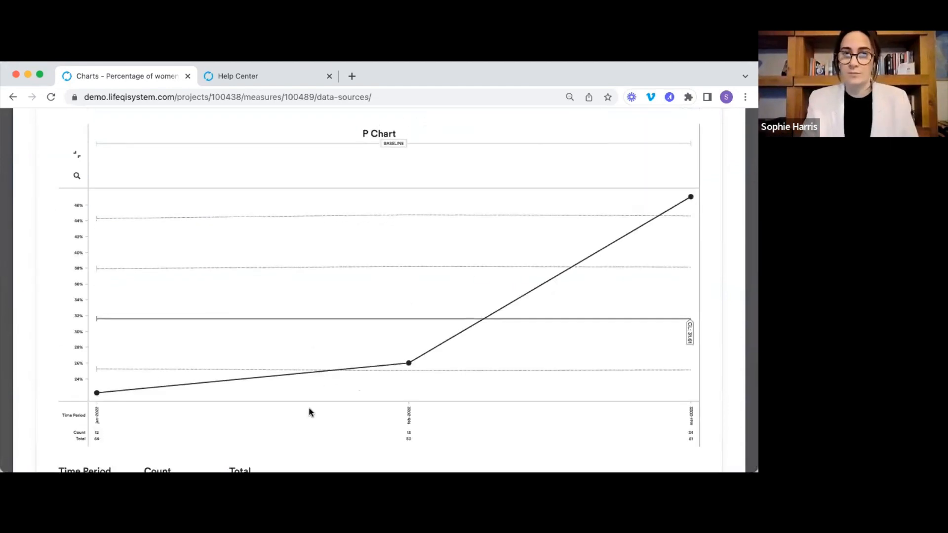
pyautogui.scroll(3, 310, 412)
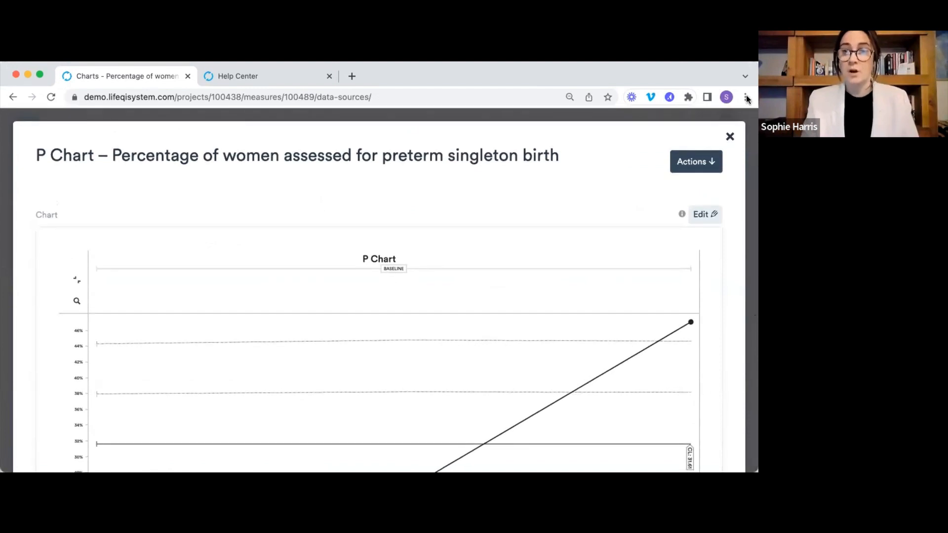
pyautogui.click(729, 136)
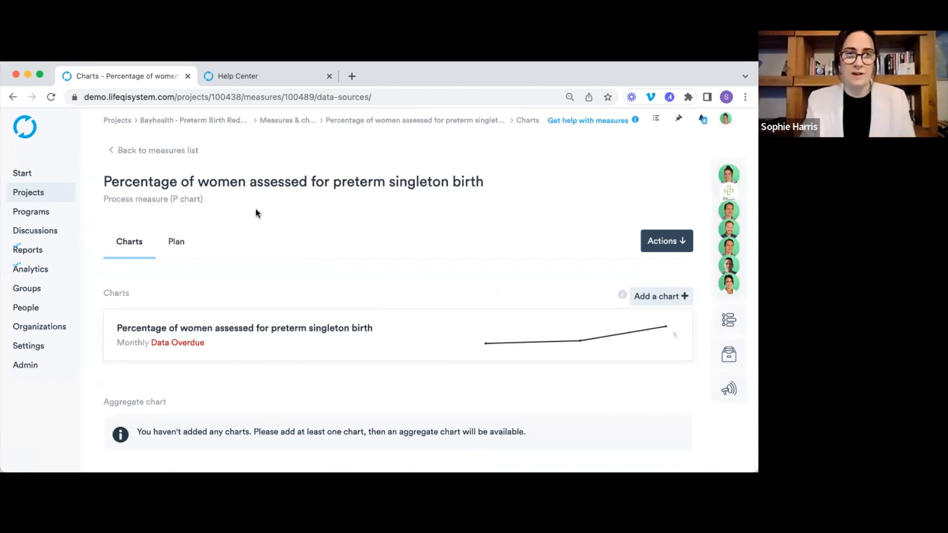
# Return to the measures list and open the Test Chart of the "What matters most to you" outcome measure.
pyautogui.click(180, 152)
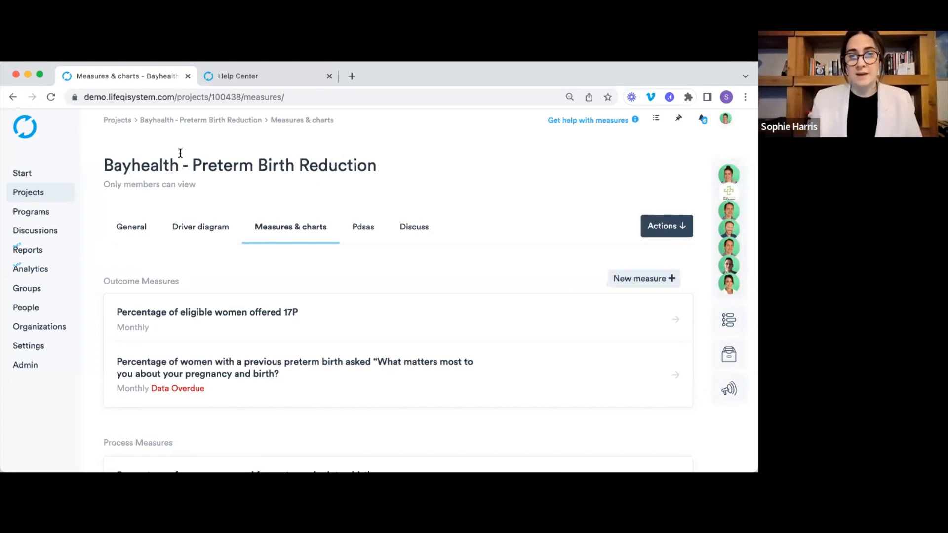
pyautogui.click(340, 380)
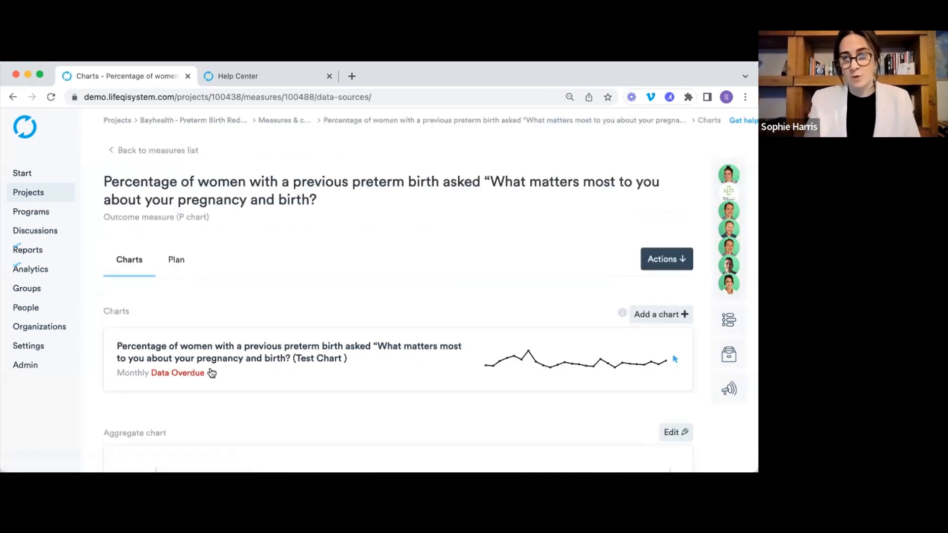
pyautogui.click(438, 365)
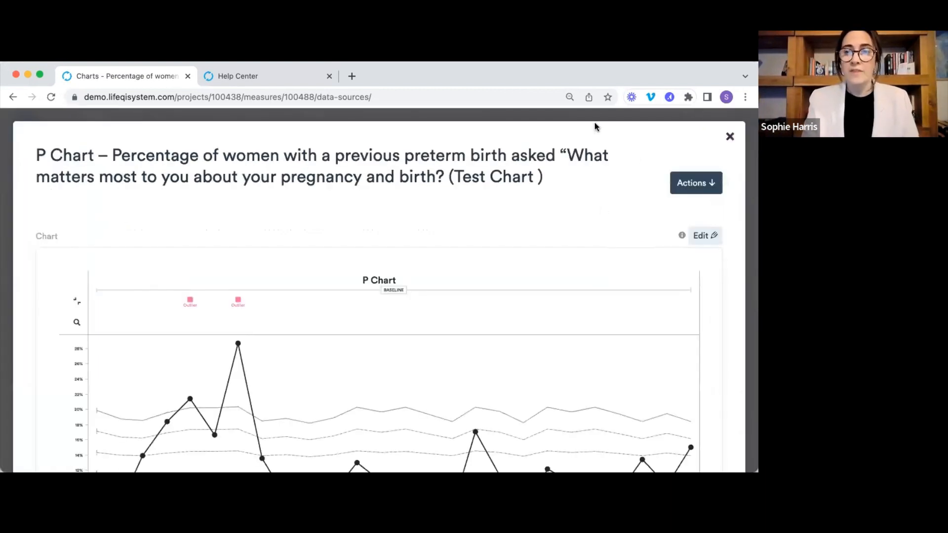
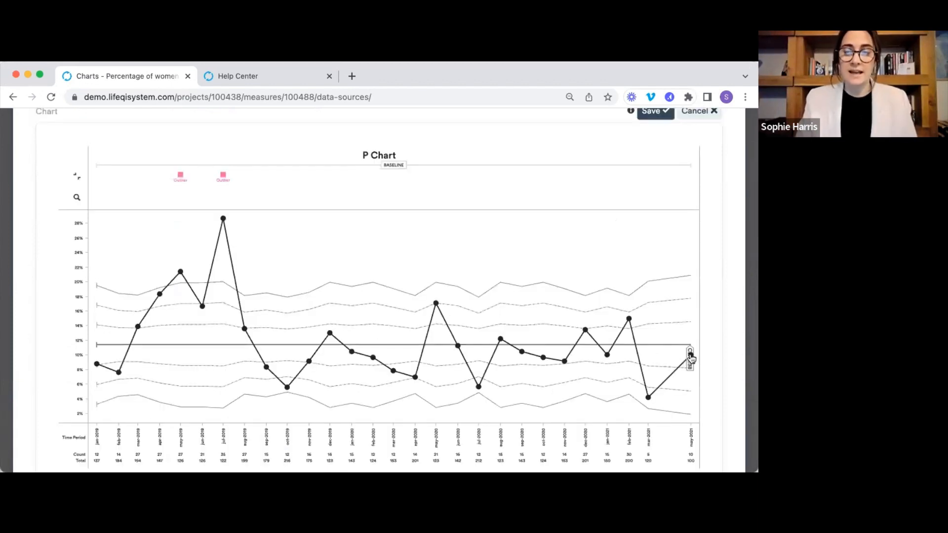
# Add the note "No data for April 2022" to the may-2021 data point on the P chart.
pyautogui.click(690, 355)
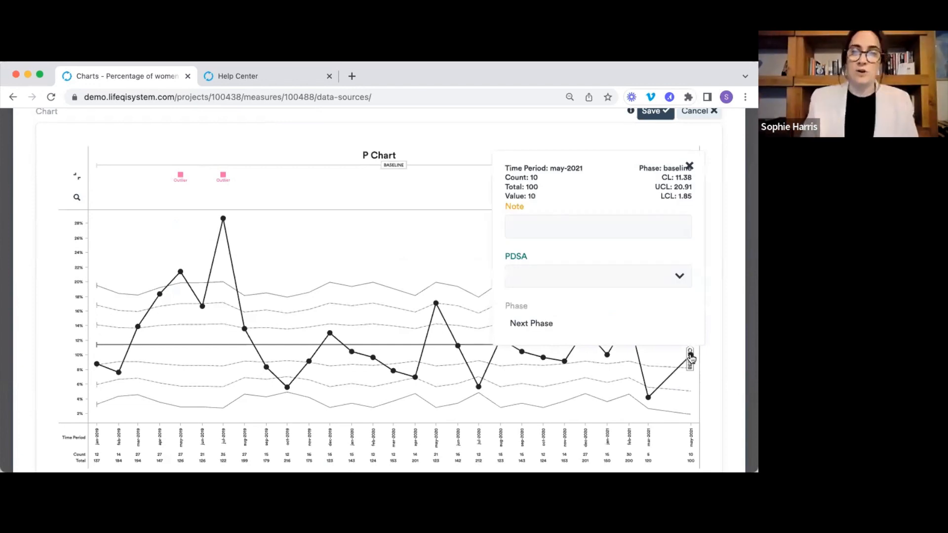
pyautogui.click(573, 227)
pyautogui.write('No data for ')
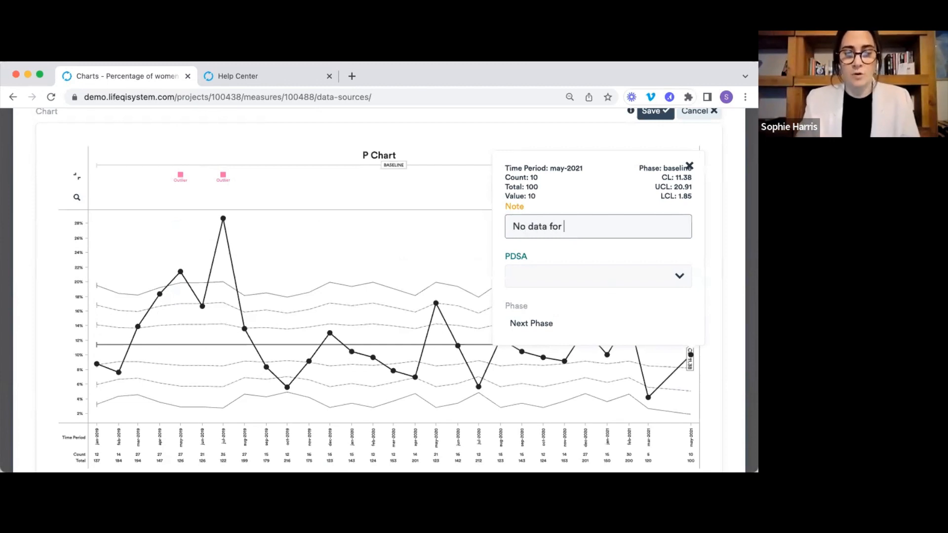
pyautogui.write('Ap')
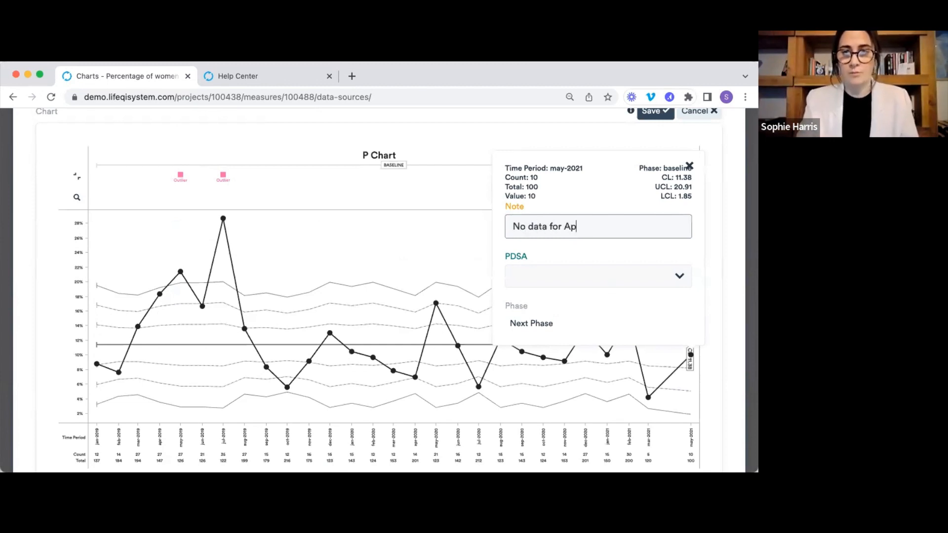
pyautogui.write('ril 2022')
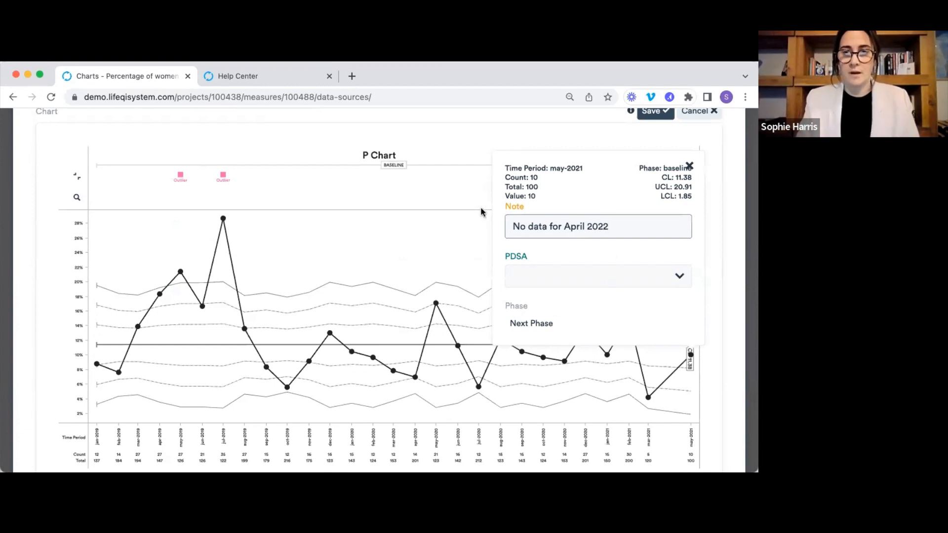
pyautogui.press('Return')
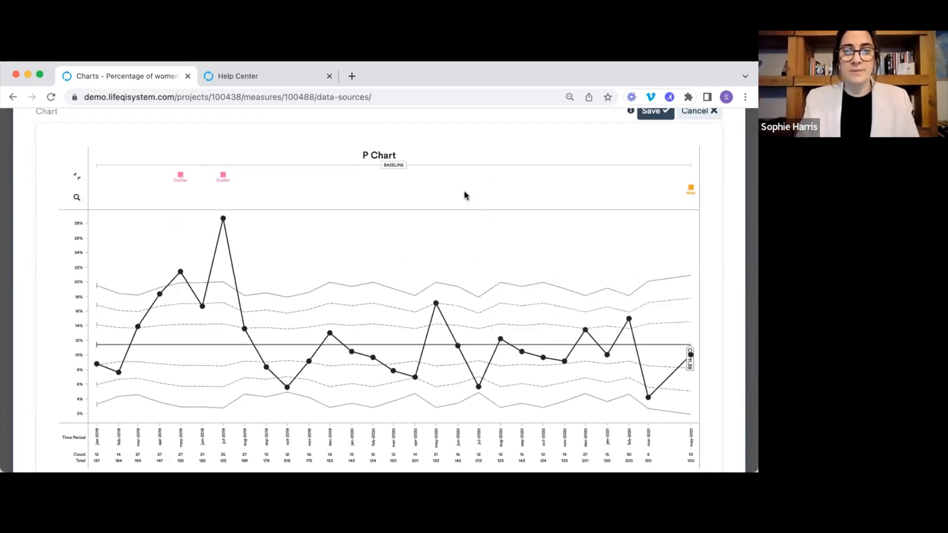
# Check the note on the may-2021 data point and save the chart edits.
pyautogui.click(688, 193)
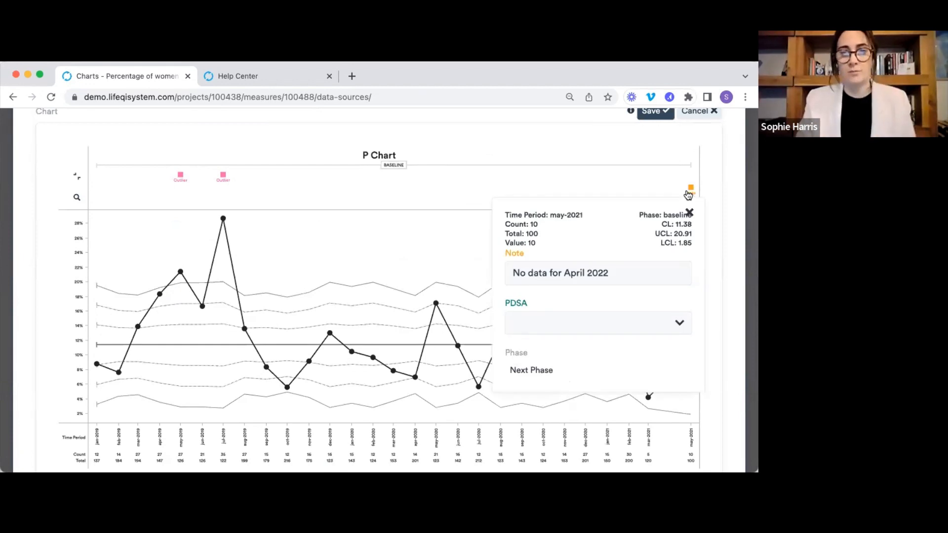
pyautogui.scroll(3, 641, 190)
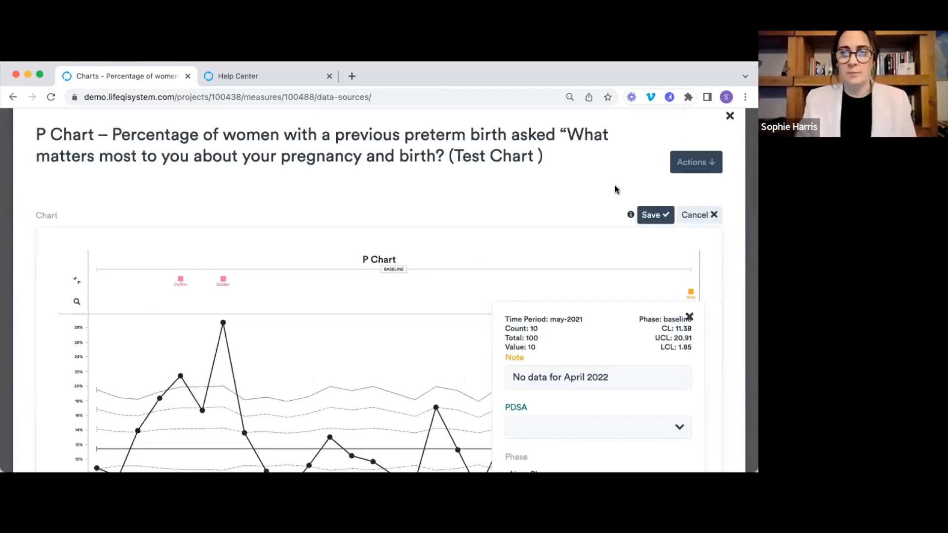
pyautogui.click(651, 220)
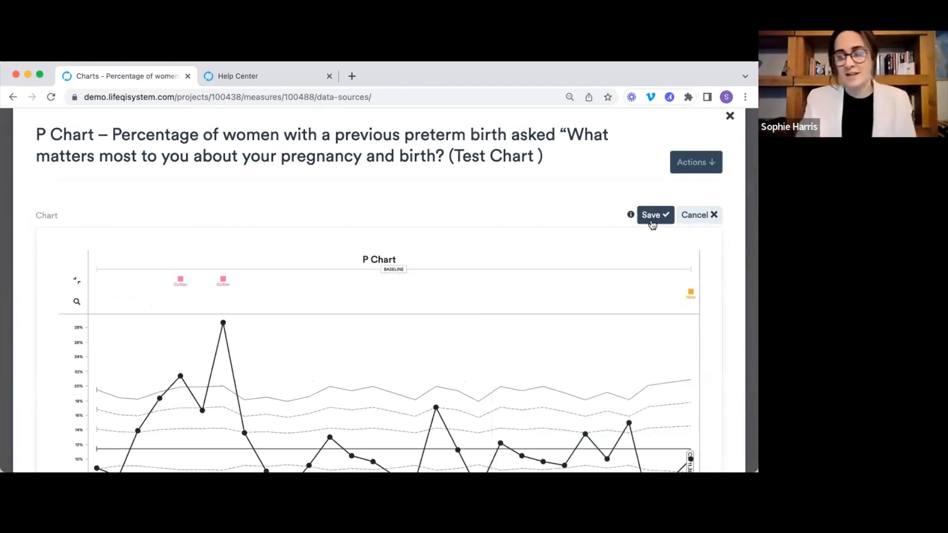
pyautogui.click(651, 215)
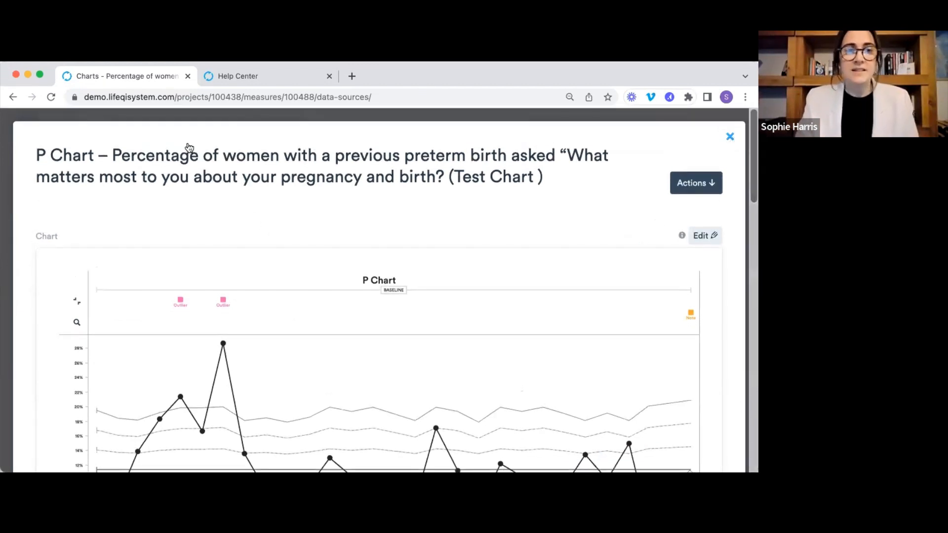
# Close the Test Chart and go back through the measures list to the project's general overview.
pyautogui.press('Escape')
pyautogui.click(153, 155)
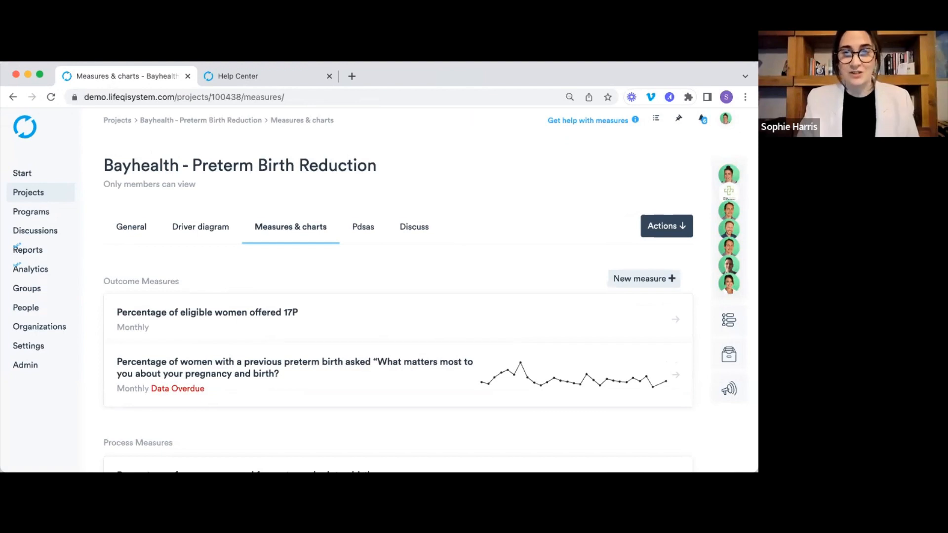
pyautogui.click(138, 228)
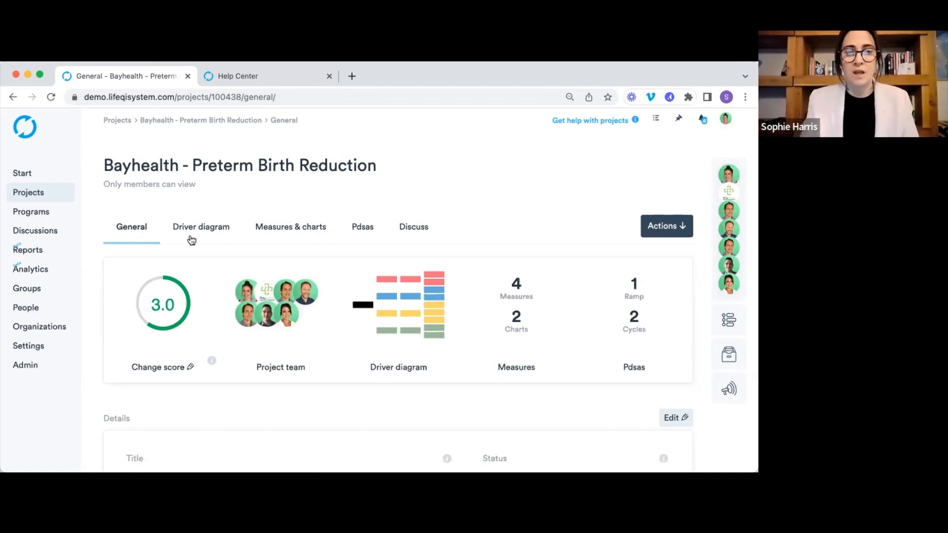
# Open the project's progress score options and examine the scale from Intent to participate up to Sustainable improvement.
pyautogui.scroll(-1, 170, 281)
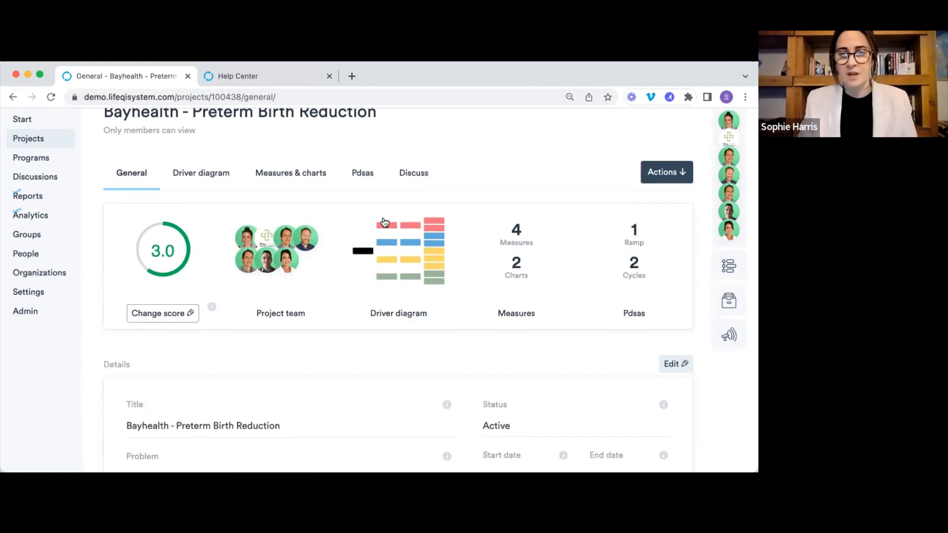
pyautogui.scroll(-2, 384, 222)
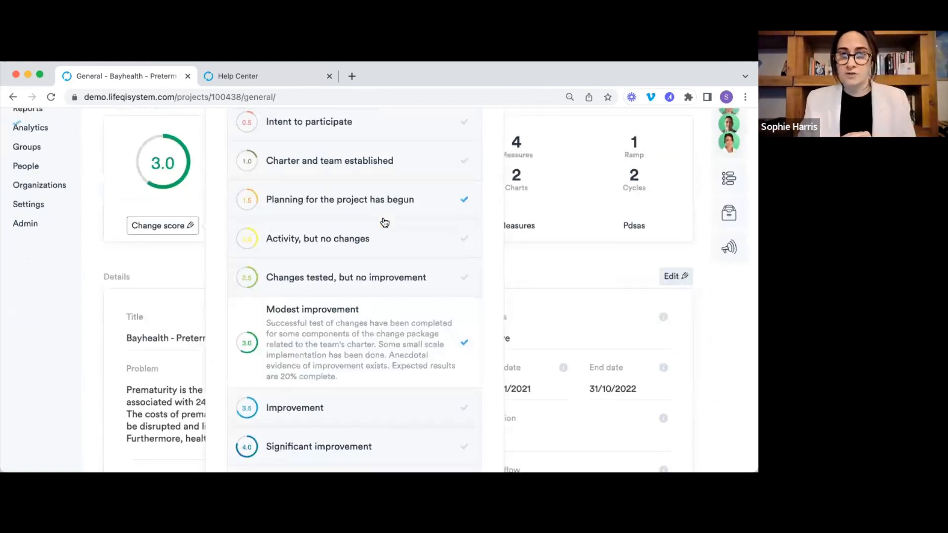
pyautogui.scroll(-1, 385, 223)
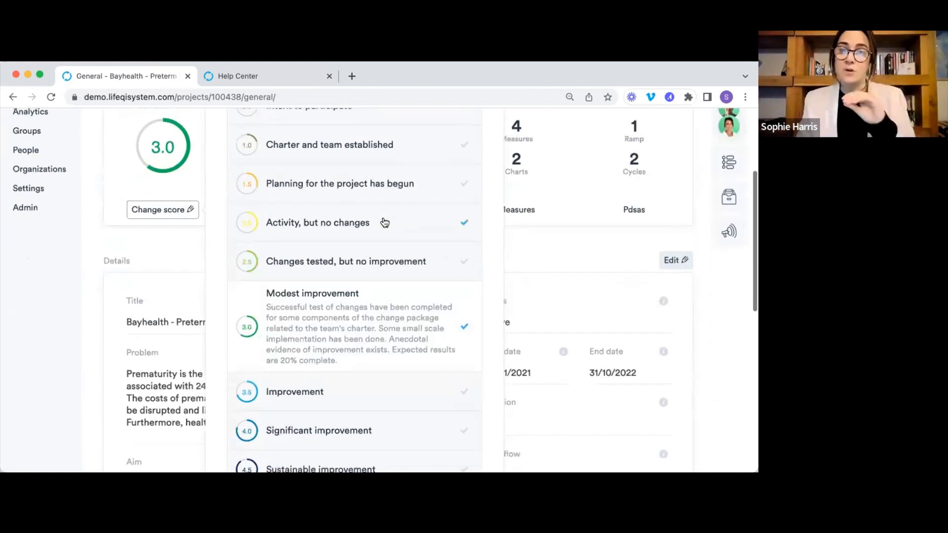
# Compare the progress score descriptions and change the project's score to 2.5, Changes tested, but no improvement.
pyautogui.moveTo(385, 222)
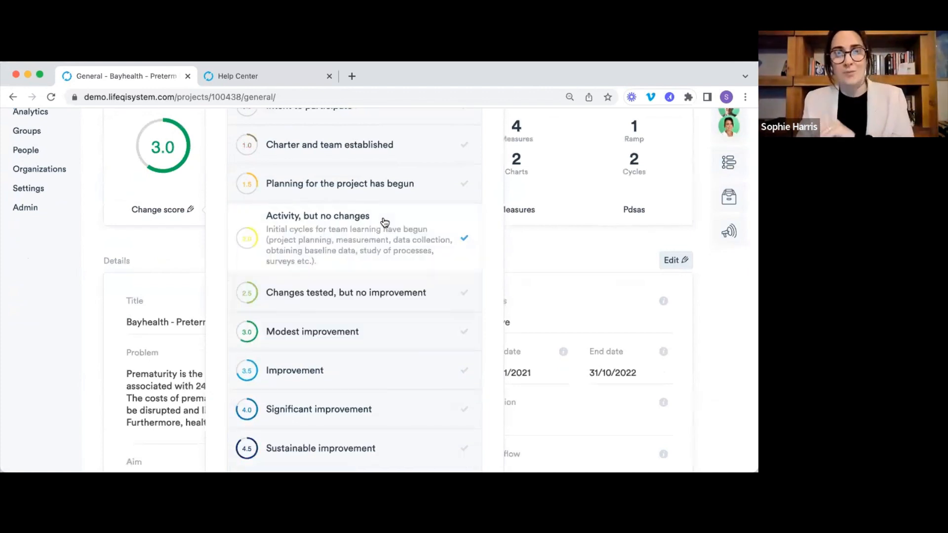
pyautogui.scroll(-1, 384, 222)
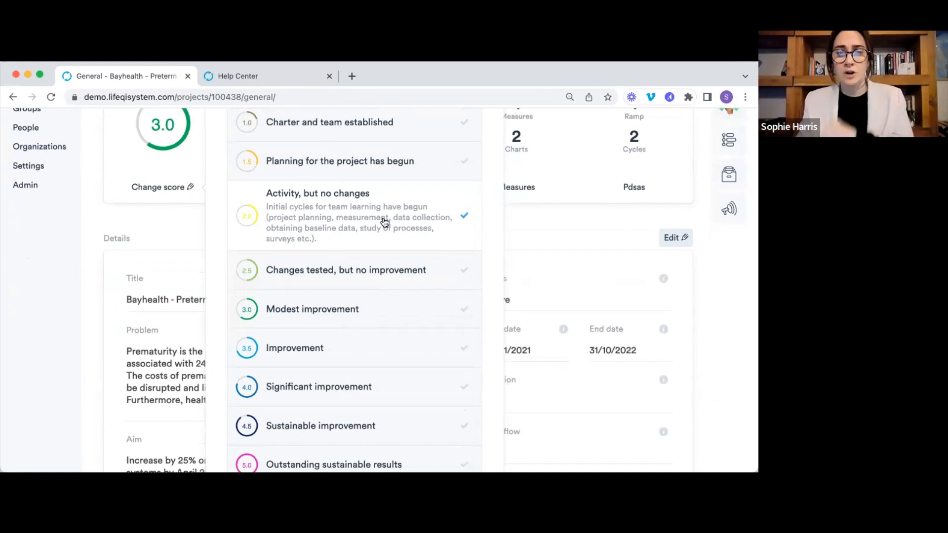
pyautogui.scroll(-3, 382, 222)
pyautogui.moveTo(366, 243)
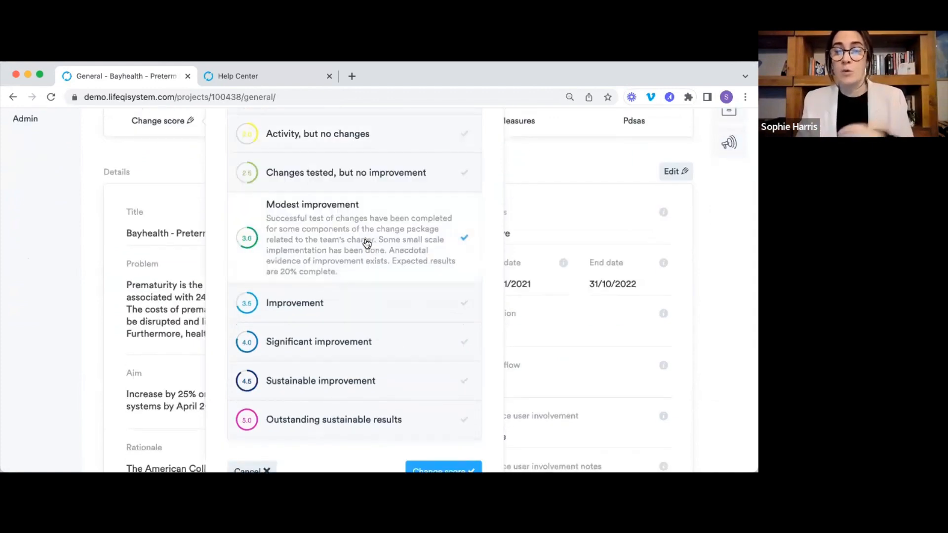
pyautogui.scroll(1, 365, 202)
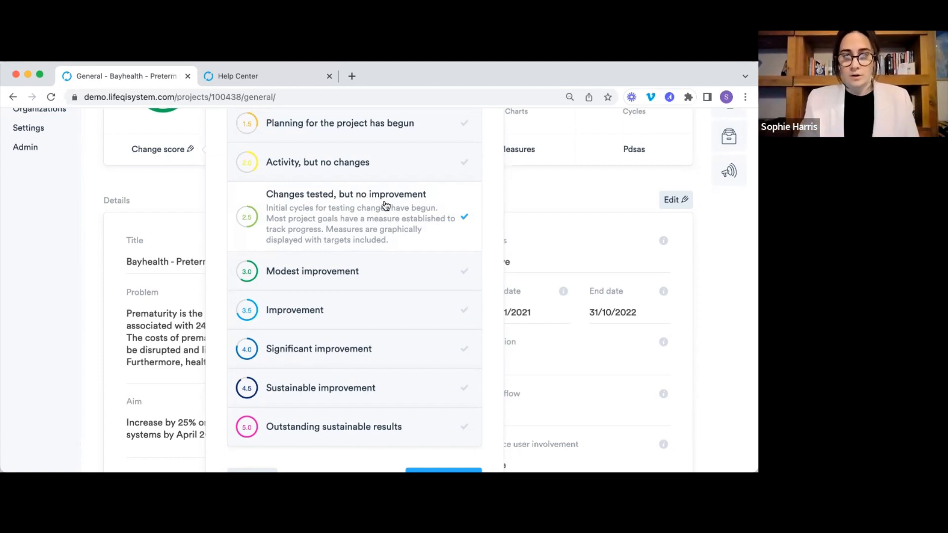
pyautogui.scroll(-1, 430, 300)
pyautogui.click(437, 431)
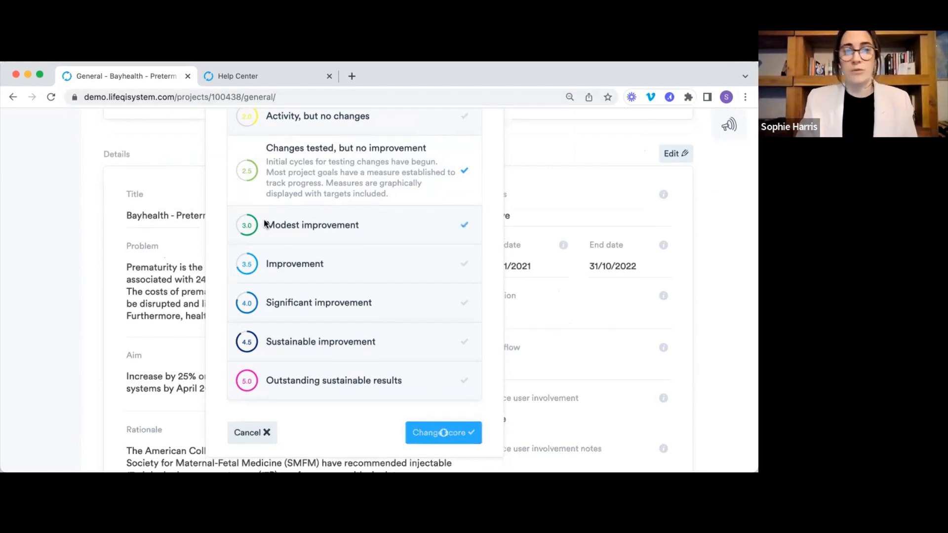
pyautogui.scroll(2, 264, 223)
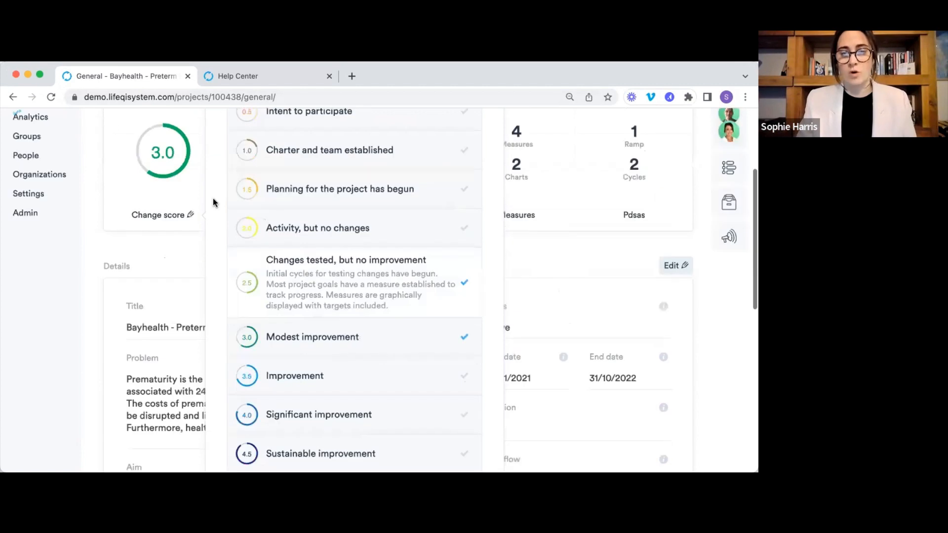
pyautogui.scroll(-2, 171, 183)
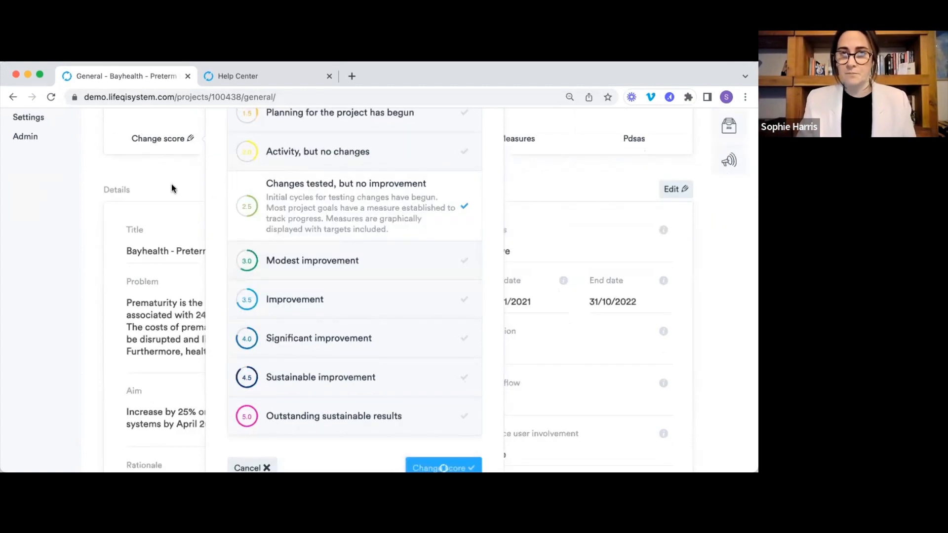
pyautogui.scroll(3, 171, 184)
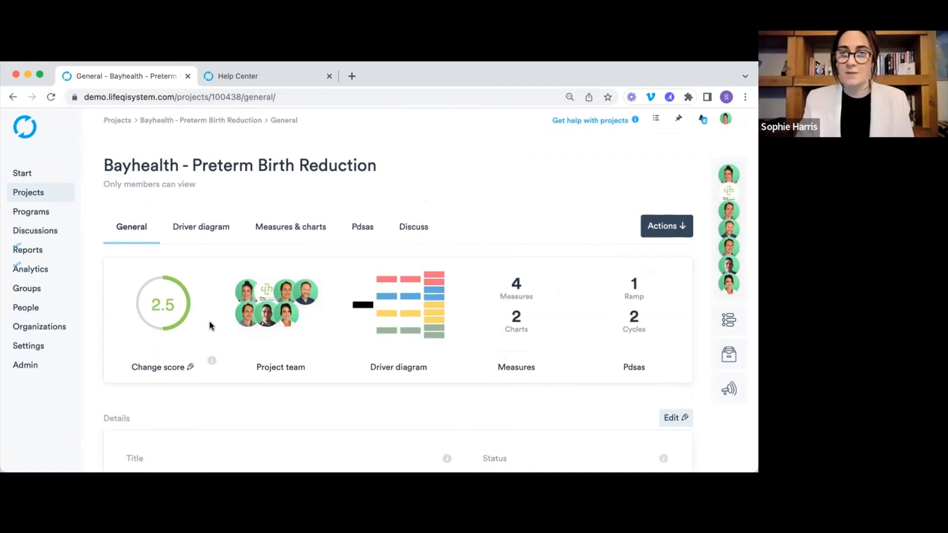
# Start a new PDSA ramp in the project's PDSAs and title it "Test PDSA".
pyautogui.click(368, 236)
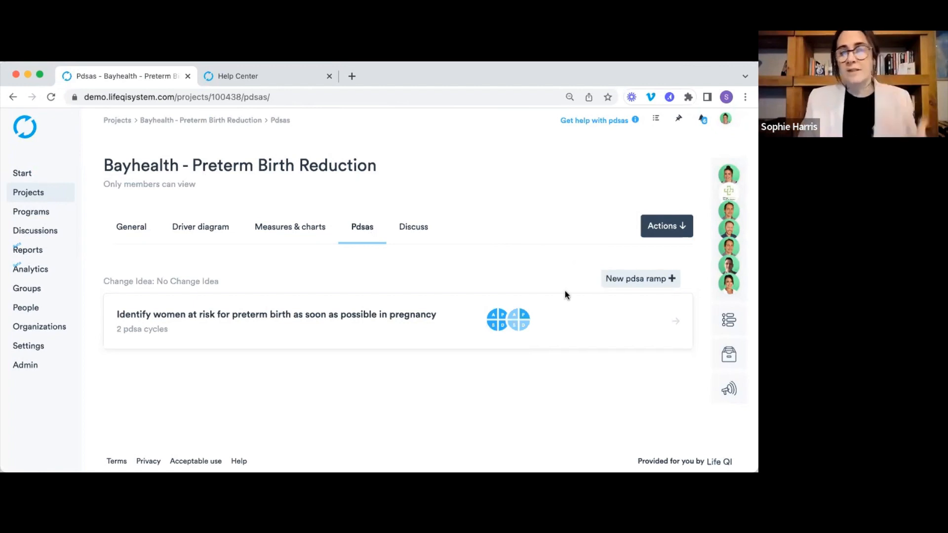
pyautogui.click(616, 282)
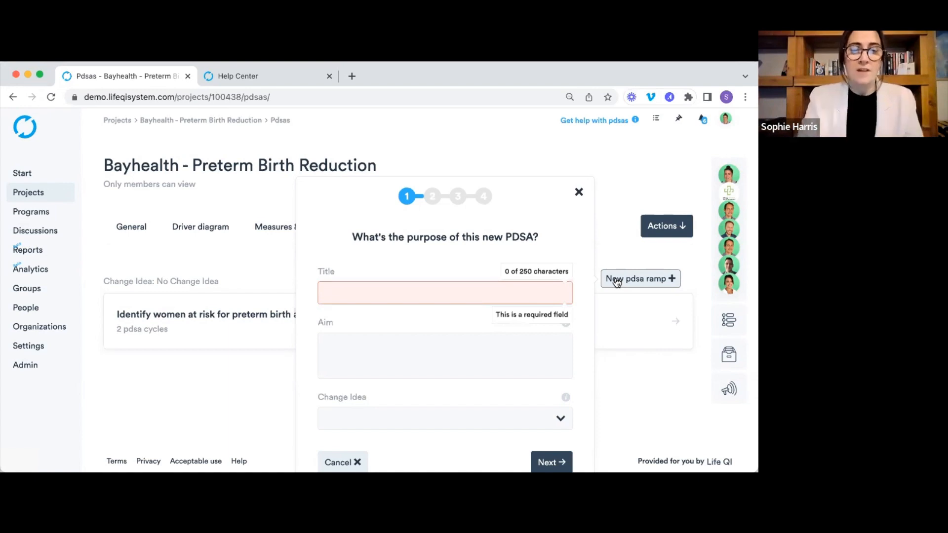
pyautogui.write('Test PDSA')
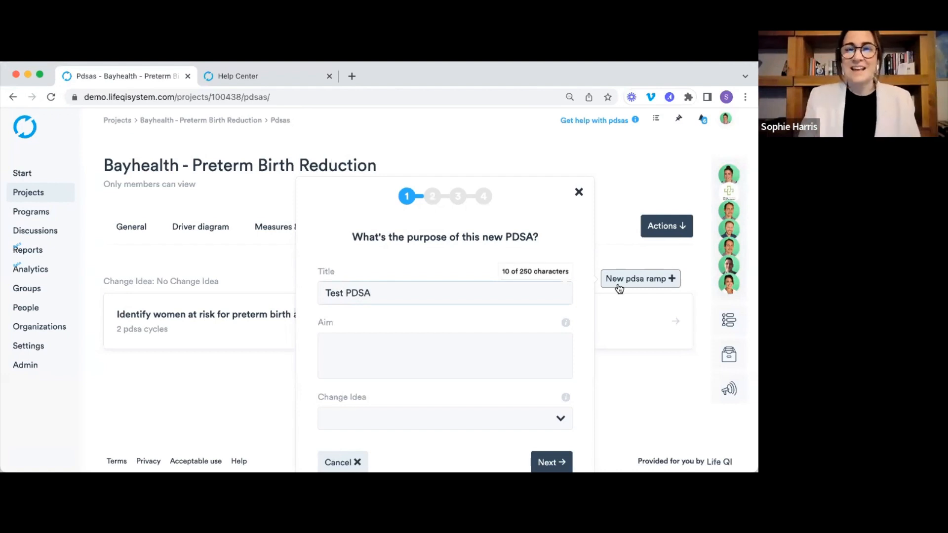
pyautogui.scroll(-1, 490, 262)
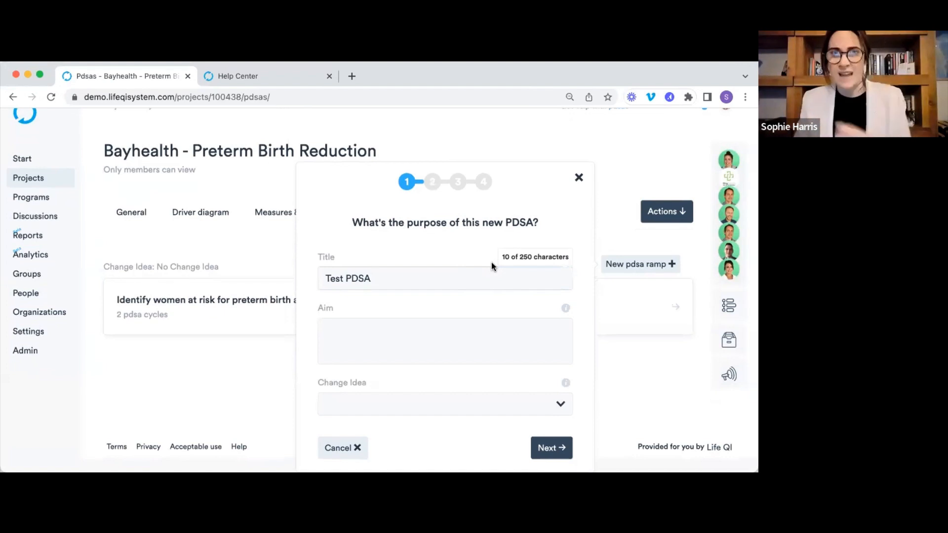
# Enter "Whats the aim of our PDSA" as the aim of the new PDSA.
pyautogui.click(395, 336)
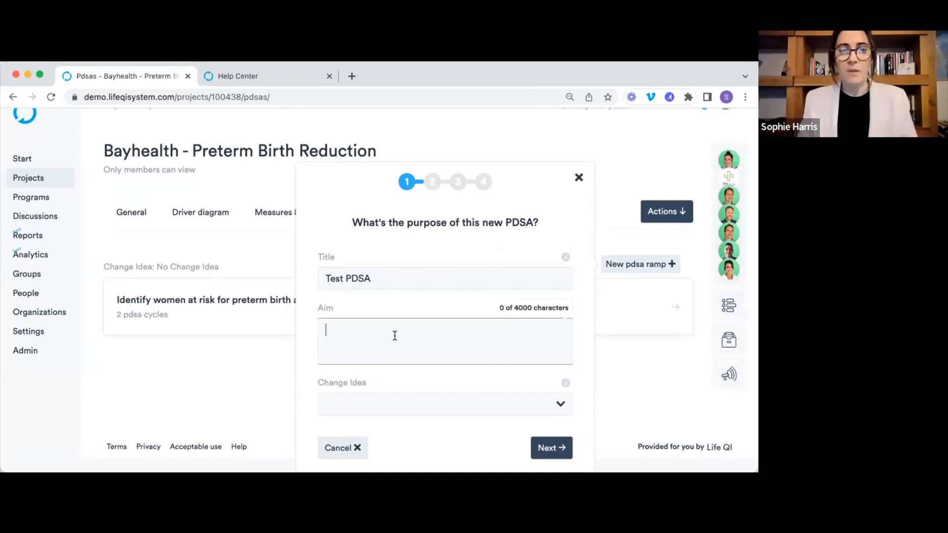
pyautogui.write('Whats')
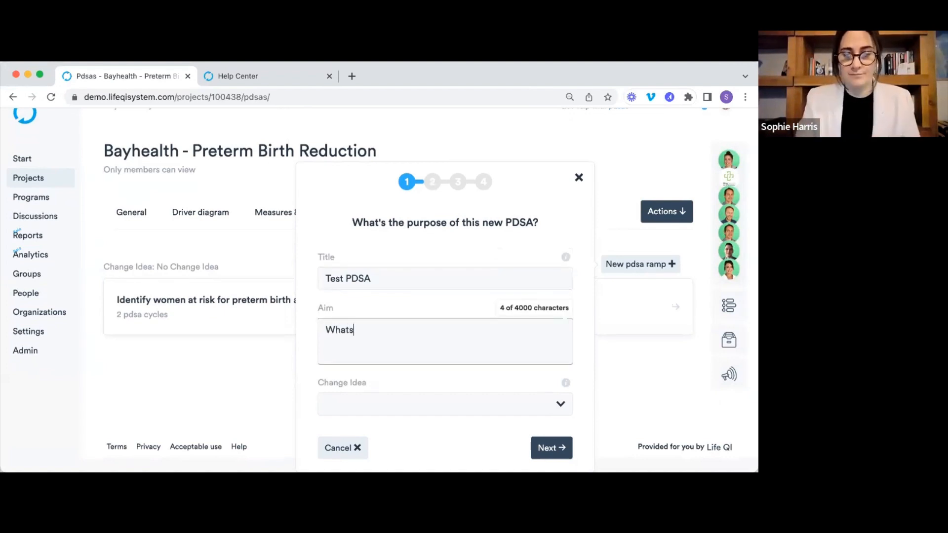
pyautogui.write(' rthe aim o')
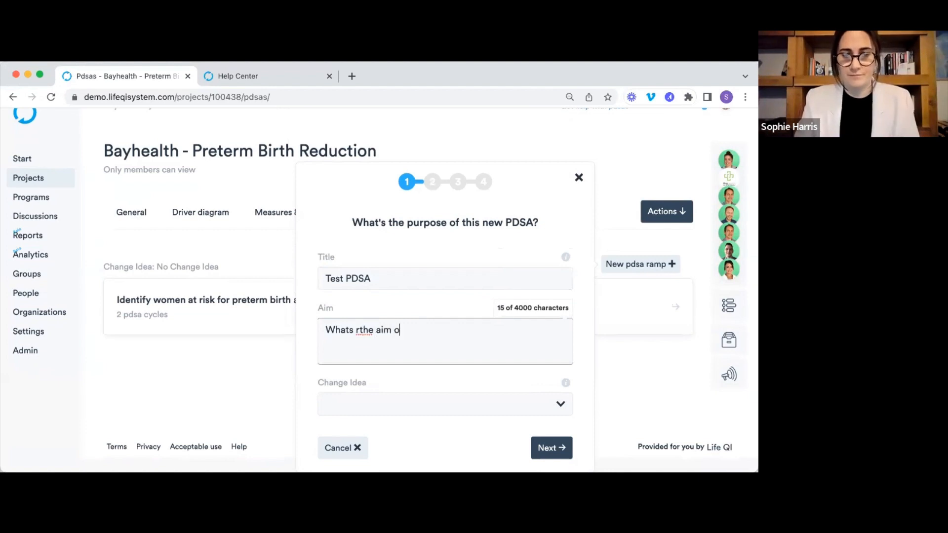
pyautogui.write('f our PDSA')
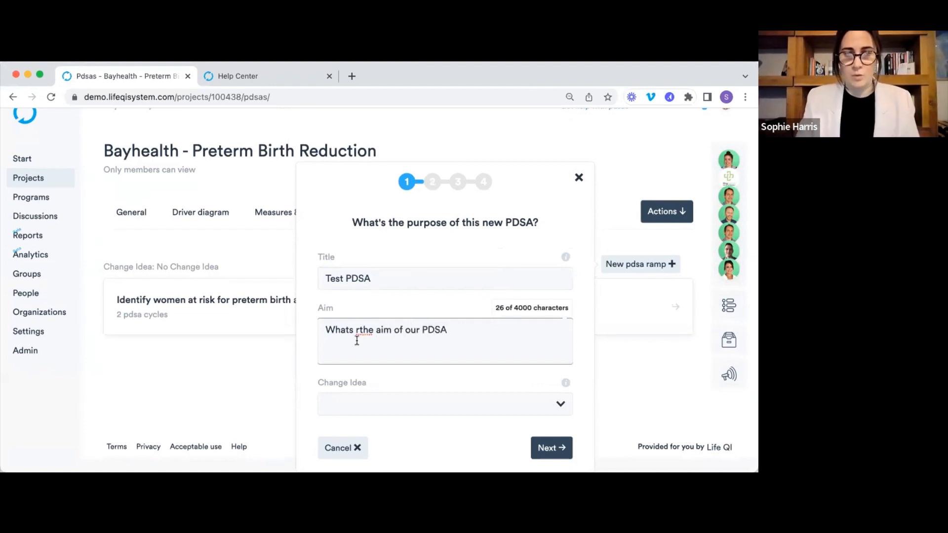
pyautogui.click(360, 330)
pyautogui.press('BackSpace')
# Choose "Develop optimal flow process" as the change idea and continue to the responsibility details.
pyautogui.click(412, 404)
pyautogui.scroll(-3, 455, 364)
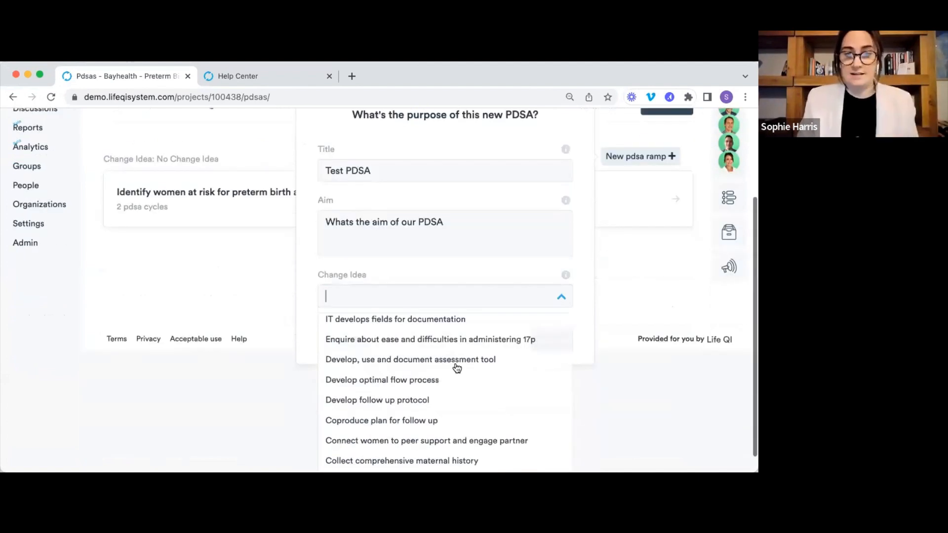
pyautogui.click(491, 259)
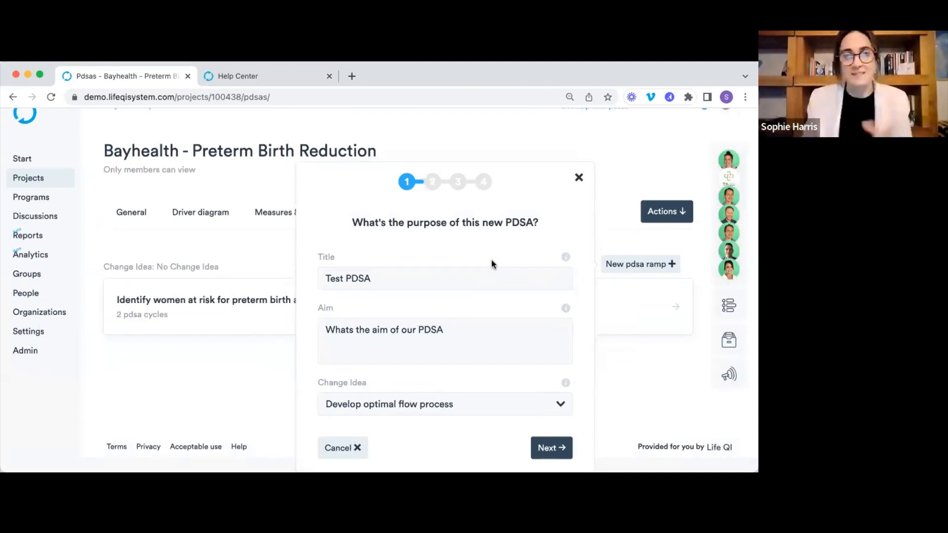
pyautogui.click(547, 449)
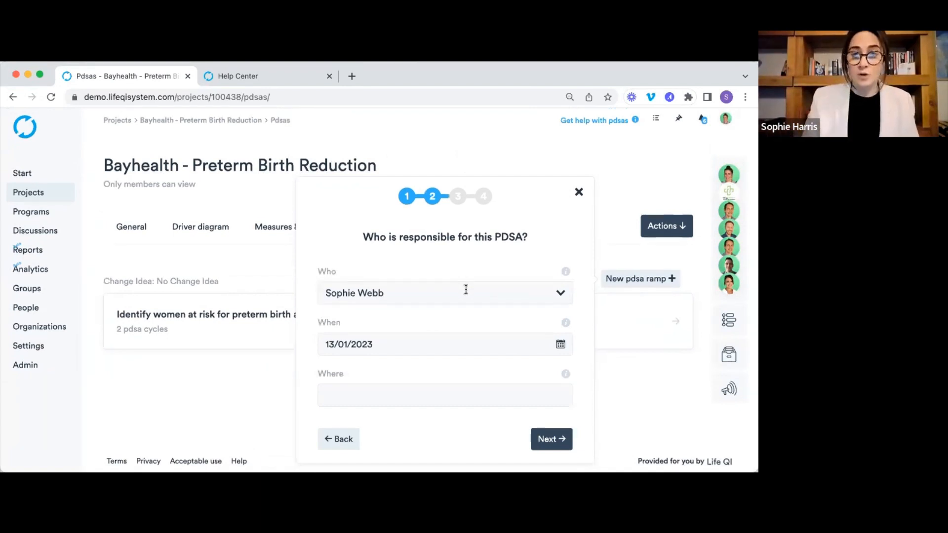
# Assign the PDSA to another team member, date it 15/01/2023, set the location to Ward A and continue.
pyautogui.click(466, 290)
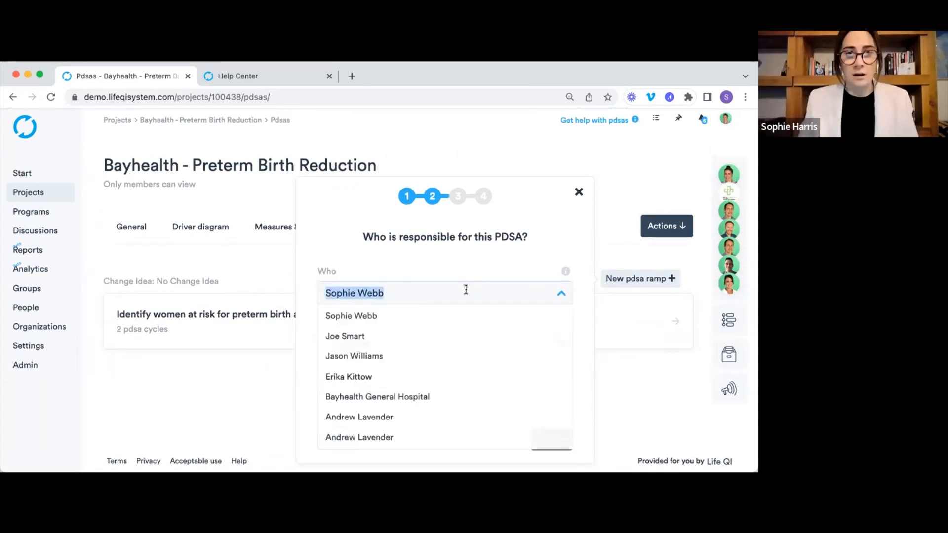
pyautogui.click(417, 375)
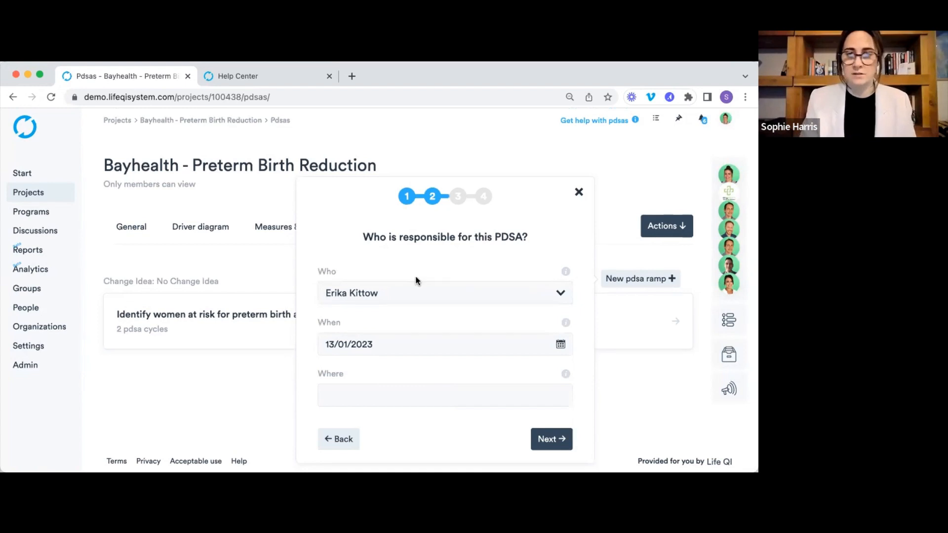
pyautogui.click(560, 343)
pyautogui.click(332, 425)
pyautogui.click(422, 390)
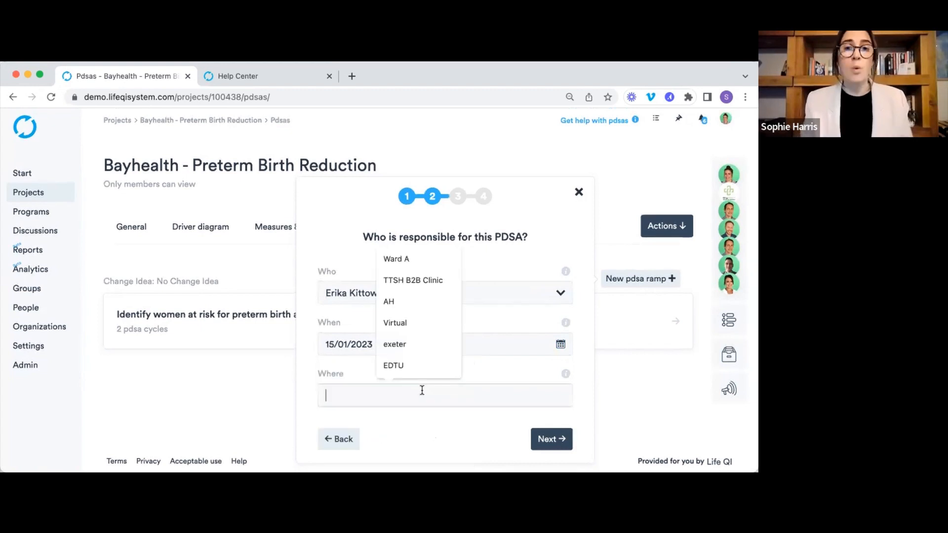
pyautogui.click(436, 267)
pyautogui.click(549, 439)
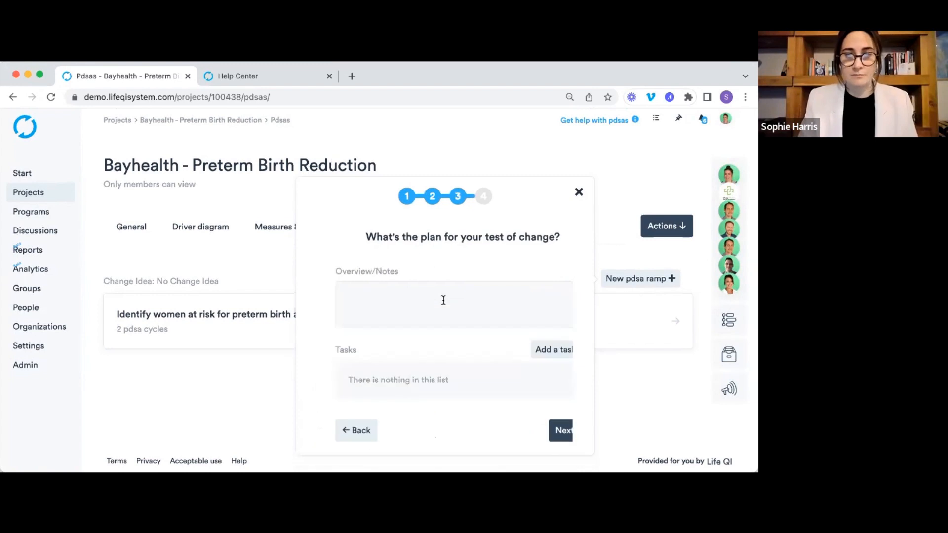
# Enter the plan overview "What is our plan? What are we going to do?", check the task form without adding a task, and continue.
pyautogui.write('What is our plan? What are we going to do?')
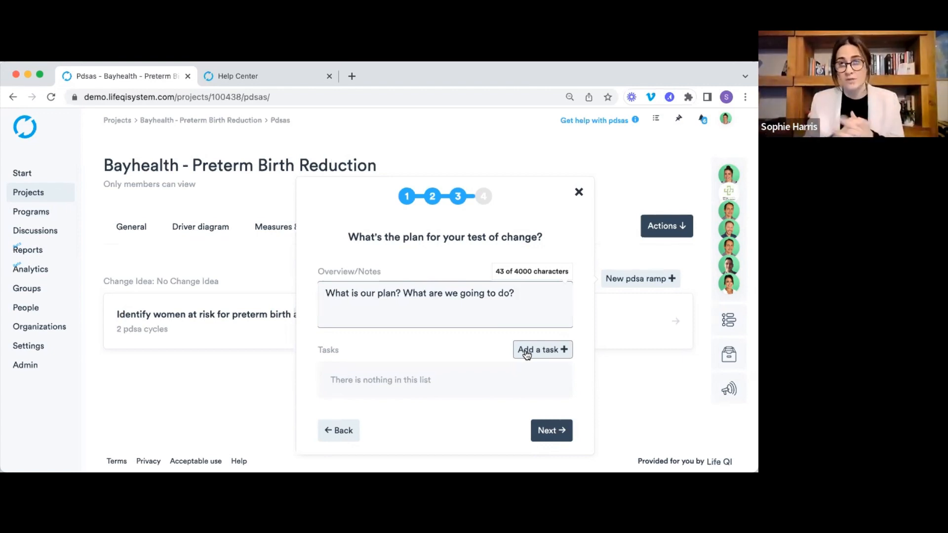
pyautogui.click(527, 352)
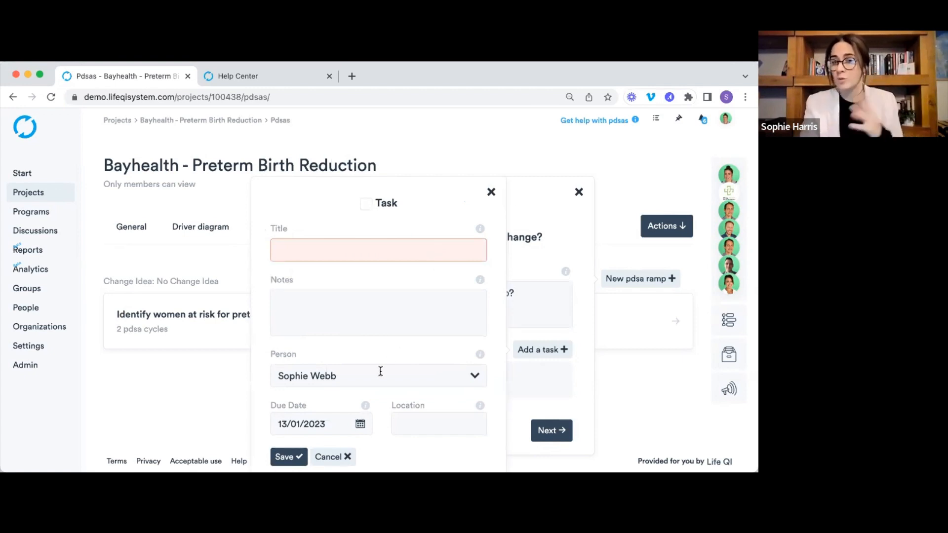
pyautogui.click(492, 193)
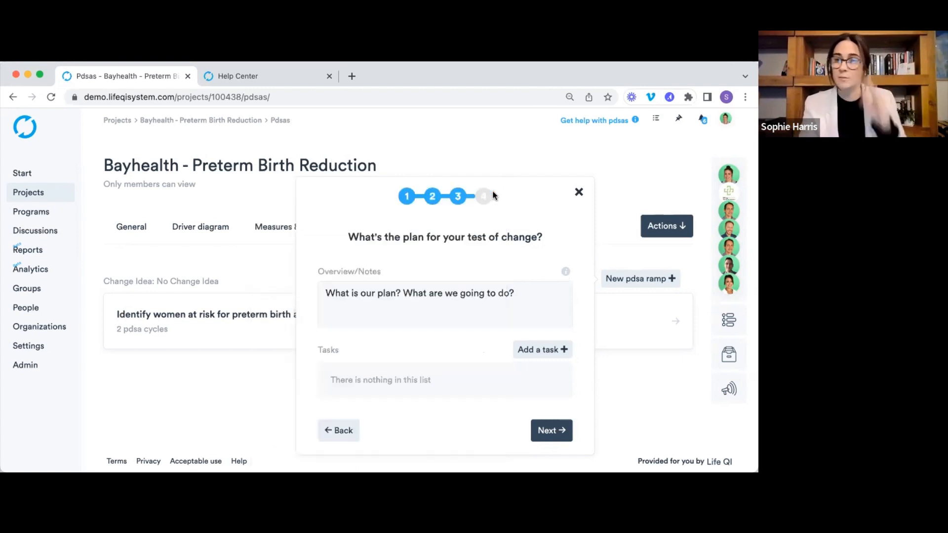
pyautogui.click(547, 430)
# Enter "What is our prediction?" as the prediction for the test of change.
pyautogui.click(462, 308)
pyautogui.write('What is our pre')
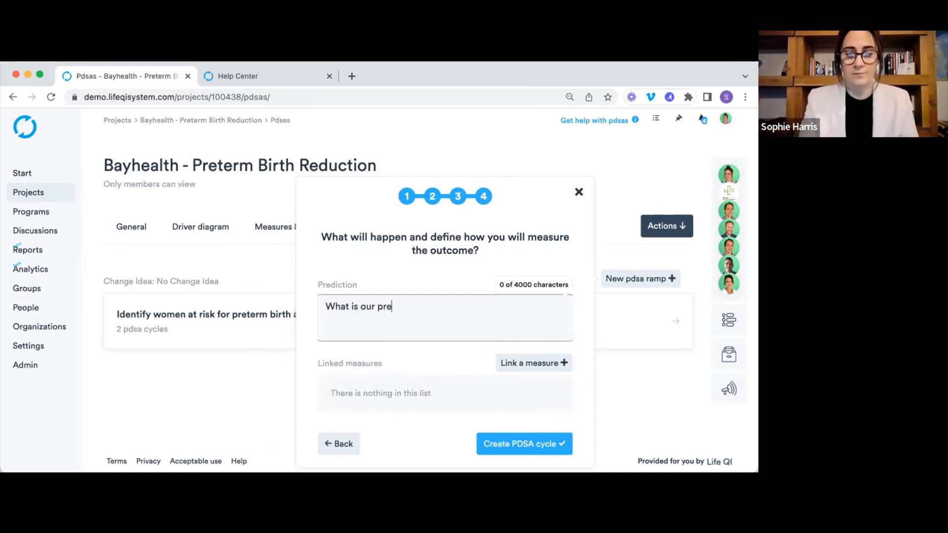
pyautogui.write('diction?')
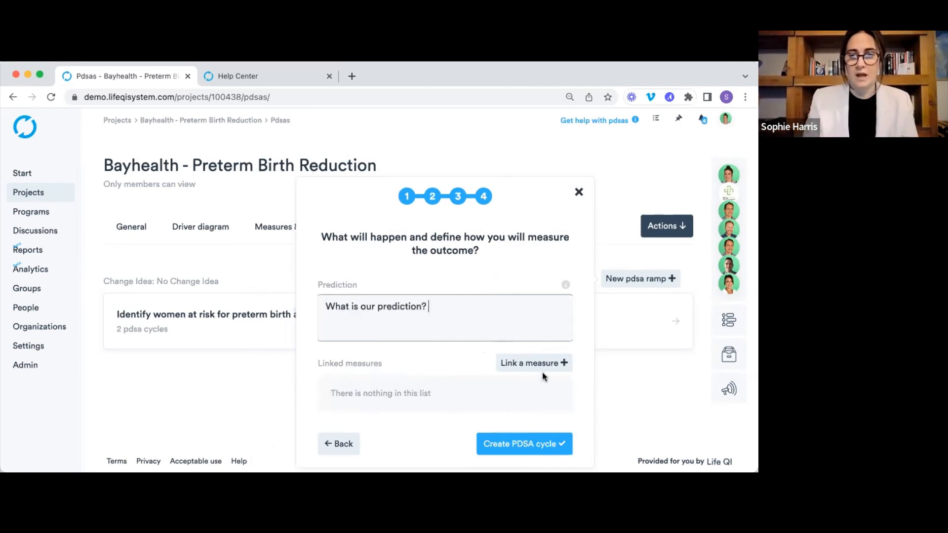
# Link the measure on women with a previous preterm birth asked "What matters most to you" and create the PDSA cycle.
pyautogui.click(514, 363)
pyautogui.click(339, 351)
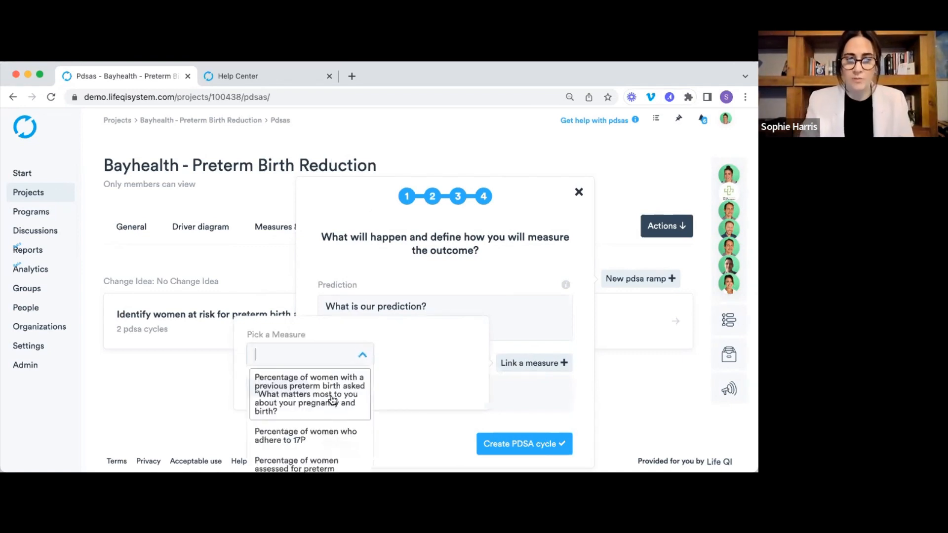
pyautogui.click(312, 375)
pyautogui.click(277, 387)
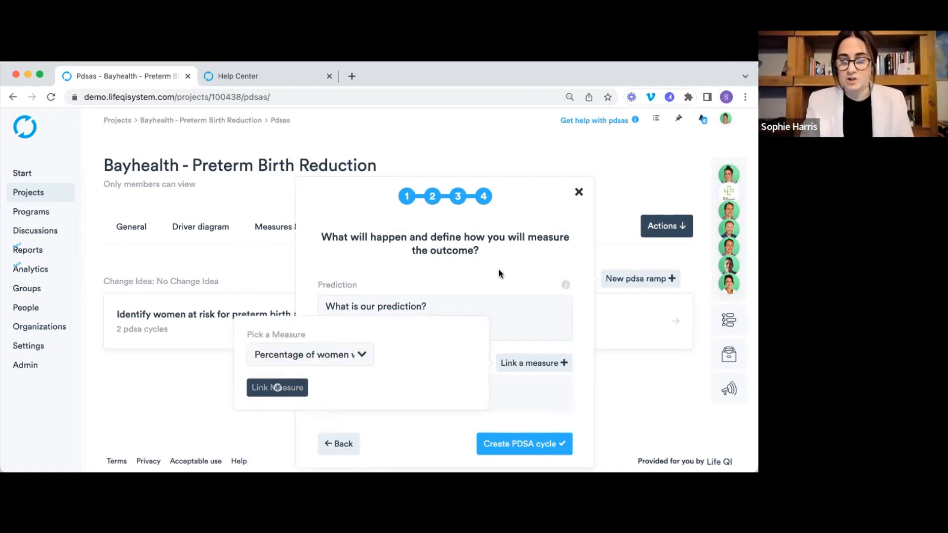
pyautogui.scroll(-2, 541, 413)
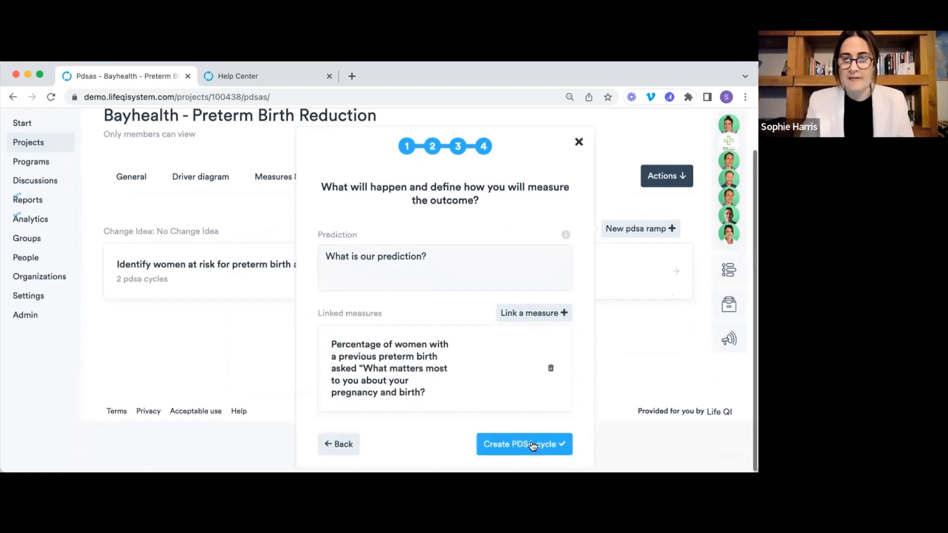
pyautogui.click(533, 445)
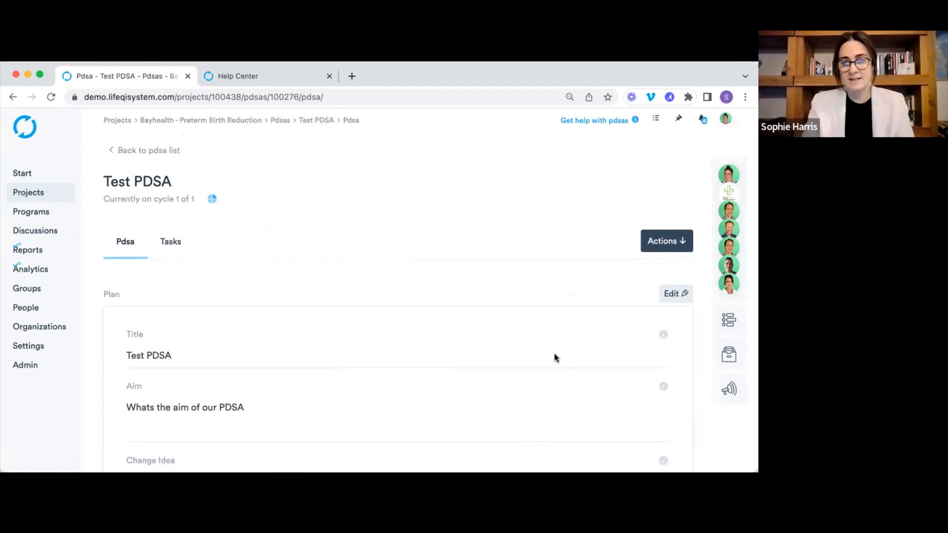
# Review the plan details, linked measure and Do, Study, Act section of the Test PDSA cycle.
pyautogui.scroll(-3, 554, 357)
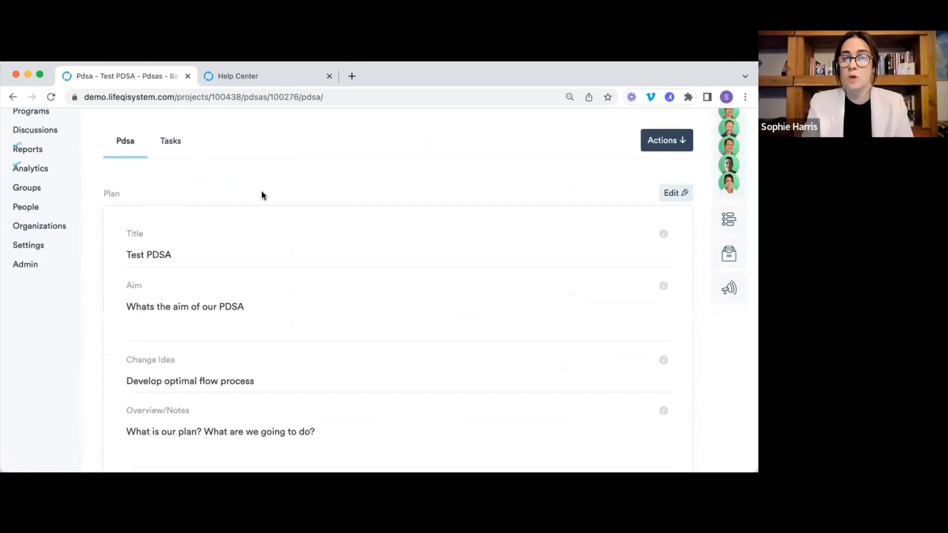
pyautogui.scroll(-2, 262, 195)
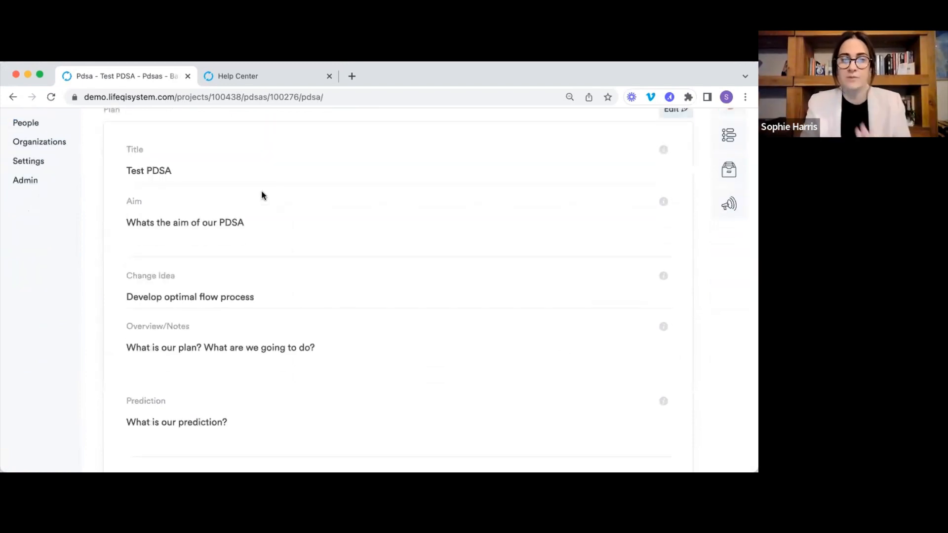
pyautogui.scroll(-1, 262, 195)
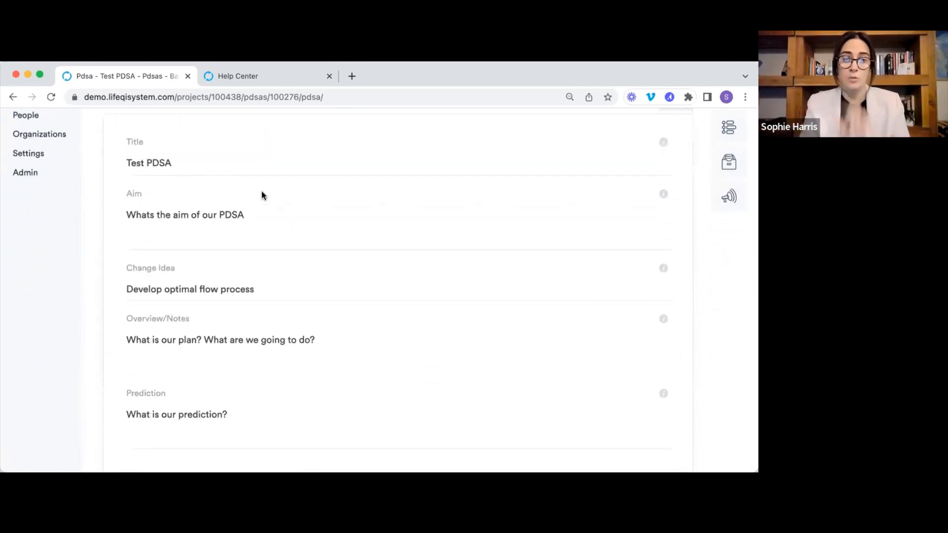
pyautogui.scroll(-3, 262, 195)
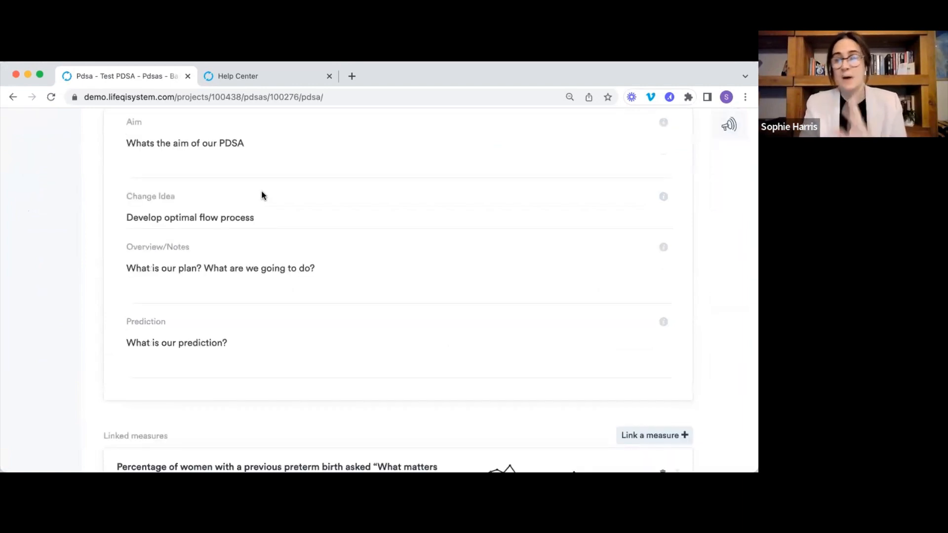
pyautogui.scroll(-2, 262, 194)
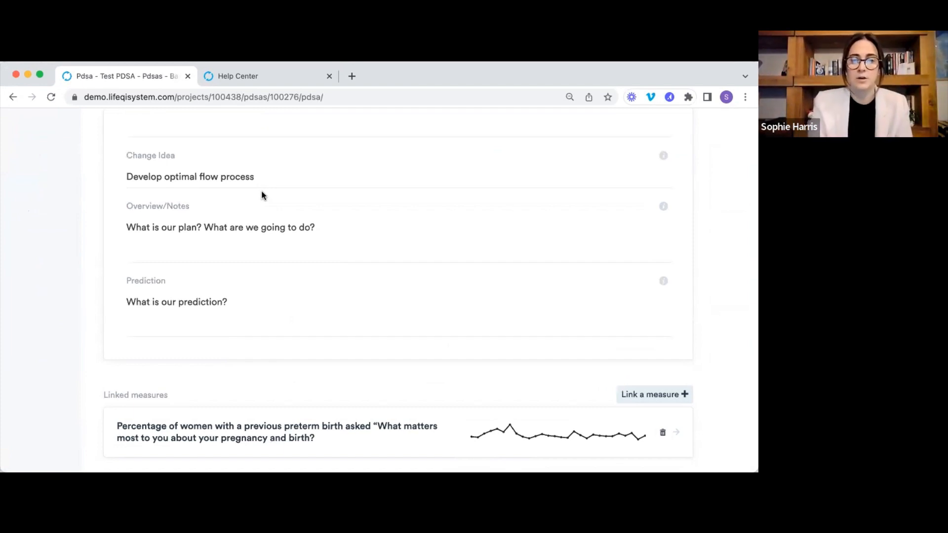
pyautogui.scroll(-1, 444, 375)
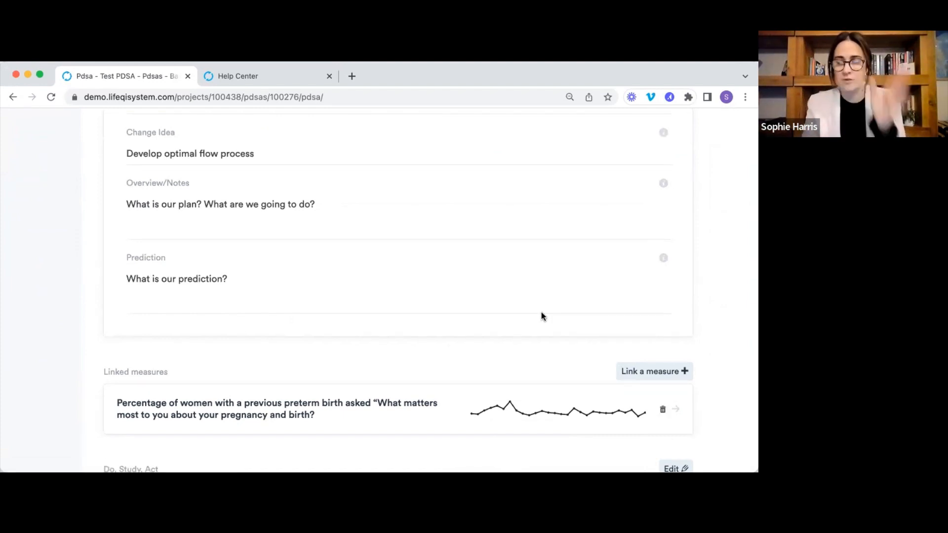
pyautogui.scroll(-5, 542, 316)
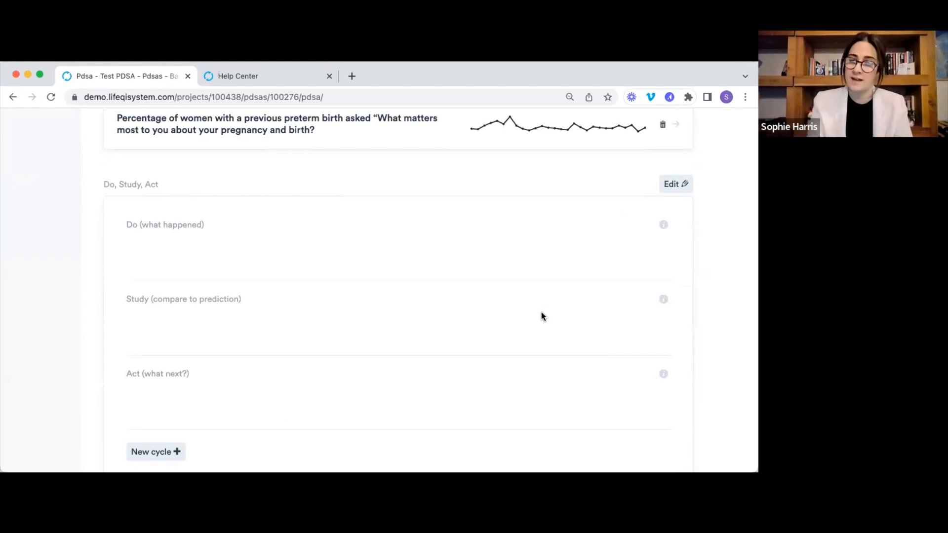
# Make the PDSA's Do, Study, Act section editable and enter "What happened?" as the Do entry.
pyautogui.click(685, 184)
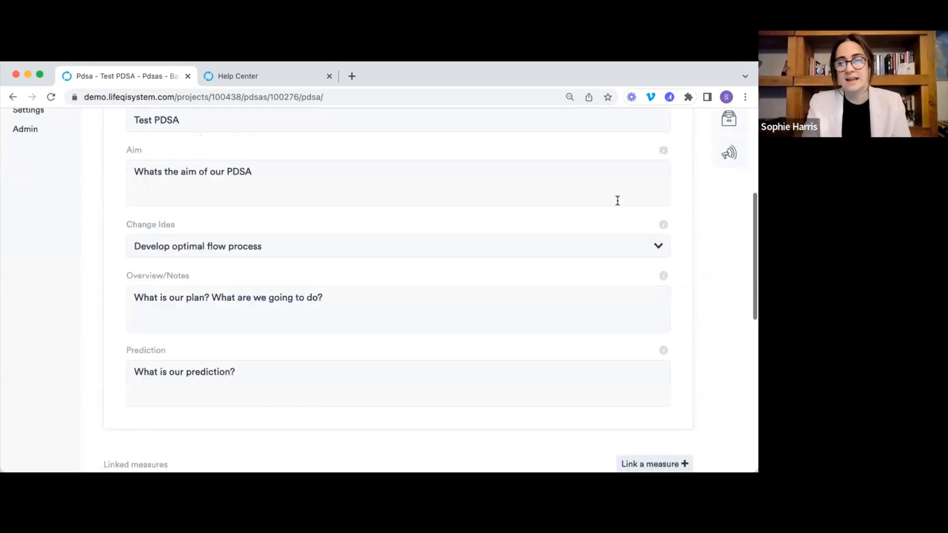
pyautogui.scroll(-5, 617, 201)
pyautogui.scroll(-1, 617, 201)
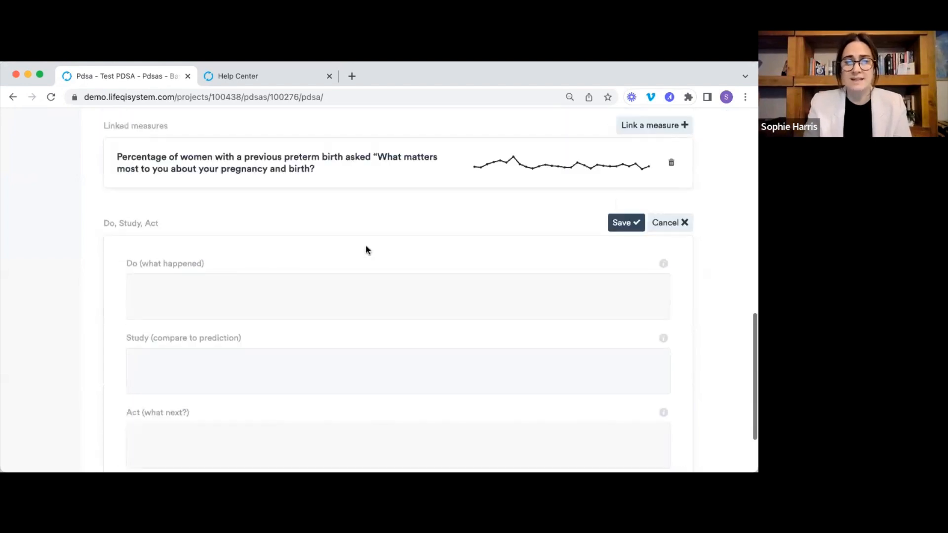
pyautogui.scroll(9, 357, 233)
pyautogui.scroll(-10, 419, 241)
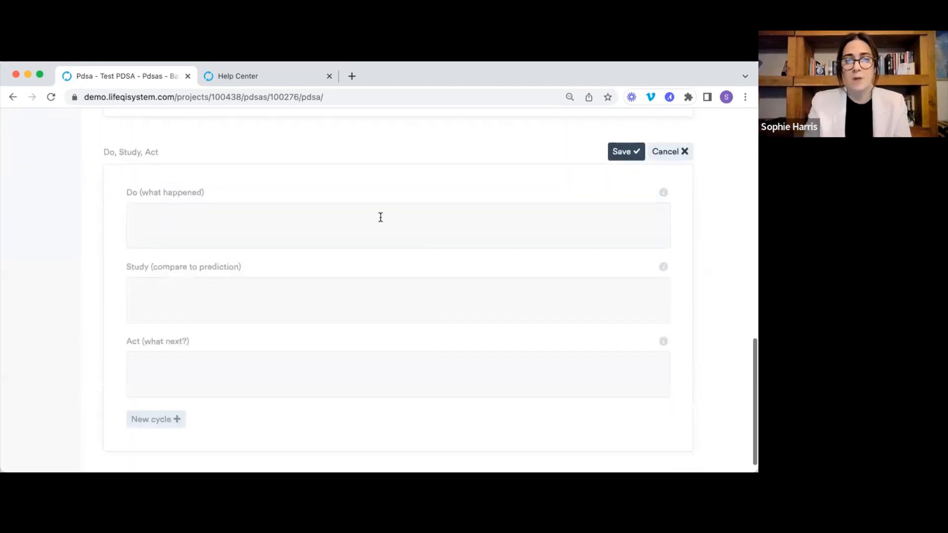
pyautogui.click(380, 216)
pyautogui.write('What happened?')
# Enter "How did it compare?" for Study and "What is next?" for Act, and save the PDSA.
pyautogui.click(338, 294)
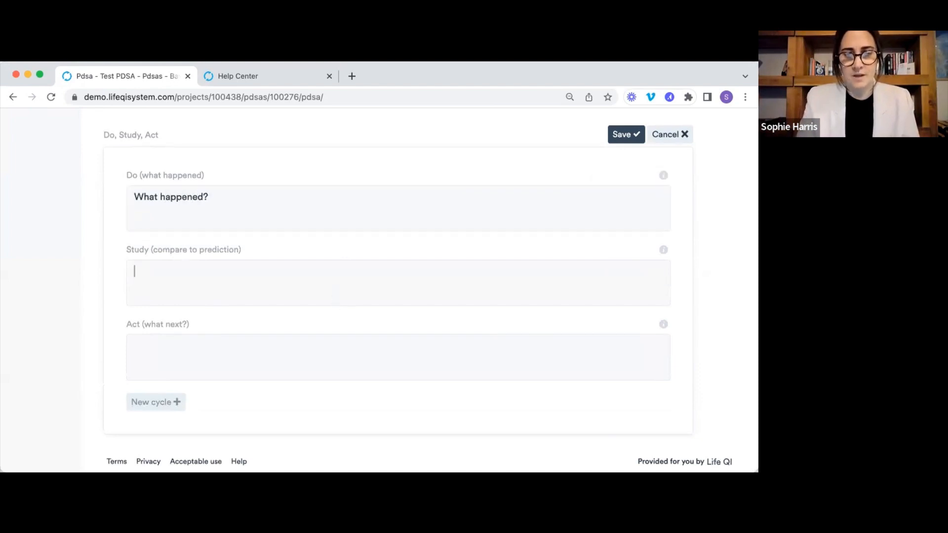
pyautogui.write('How did it compare?')
pyautogui.click(320, 357)
pyautogui.write('What is next?')
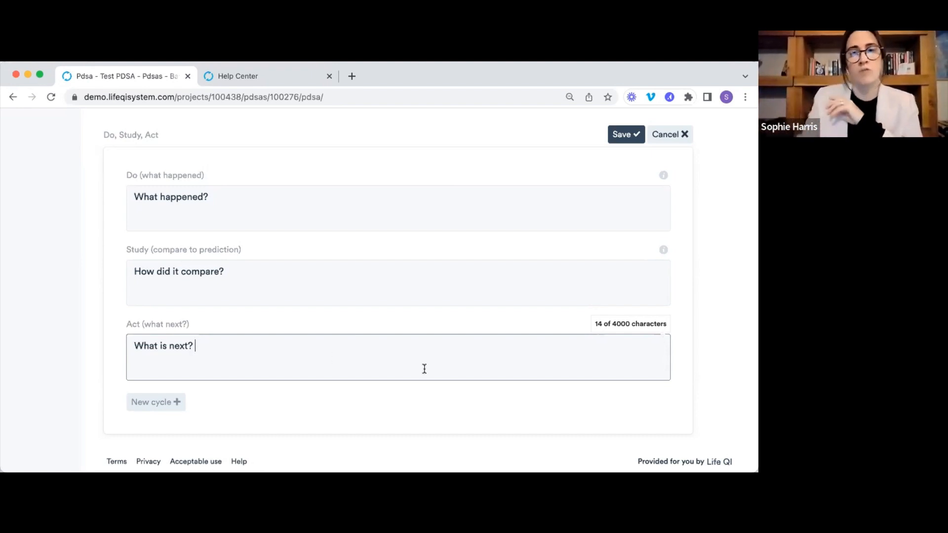
pyautogui.scroll(3, 424, 369)
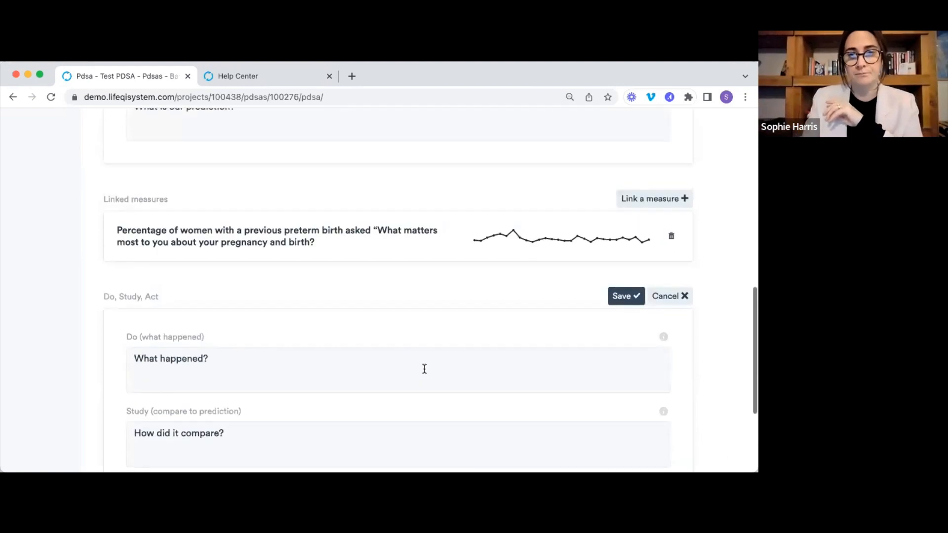
pyautogui.click(621, 298)
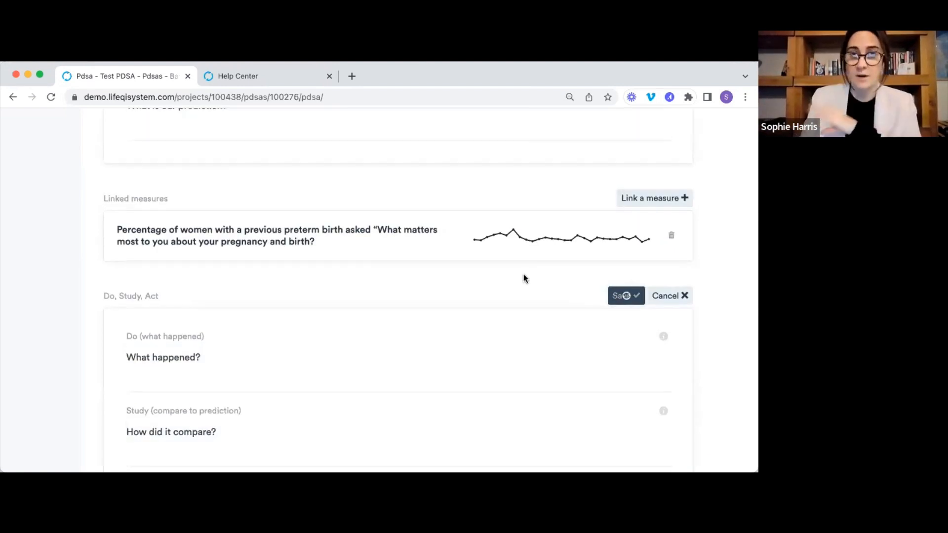
# Start a new cycle titled "Test PDSA 2", keeping the existing aim, responsible person, date and location.
pyautogui.scroll(-3, 524, 278)
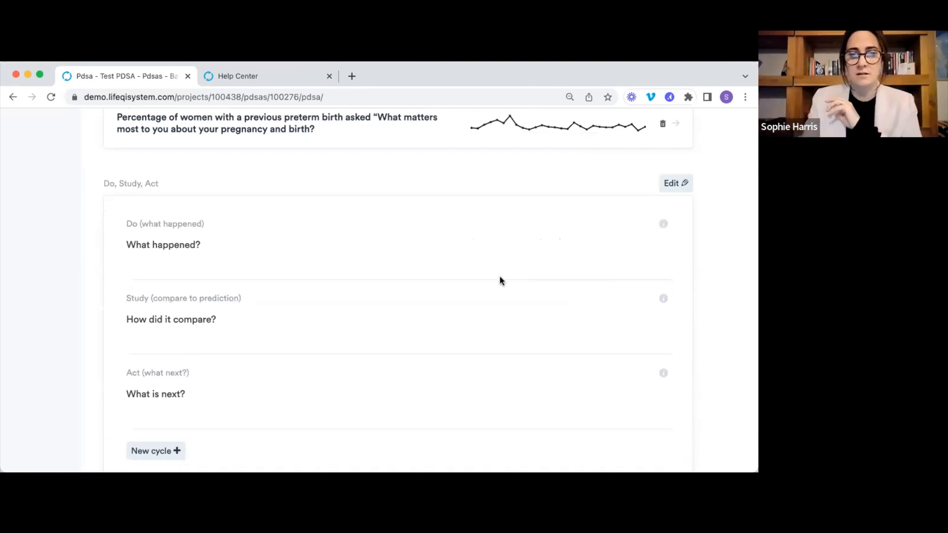
pyautogui.scroll(-2, 501, 280)
pyautogui.click(162, 404)
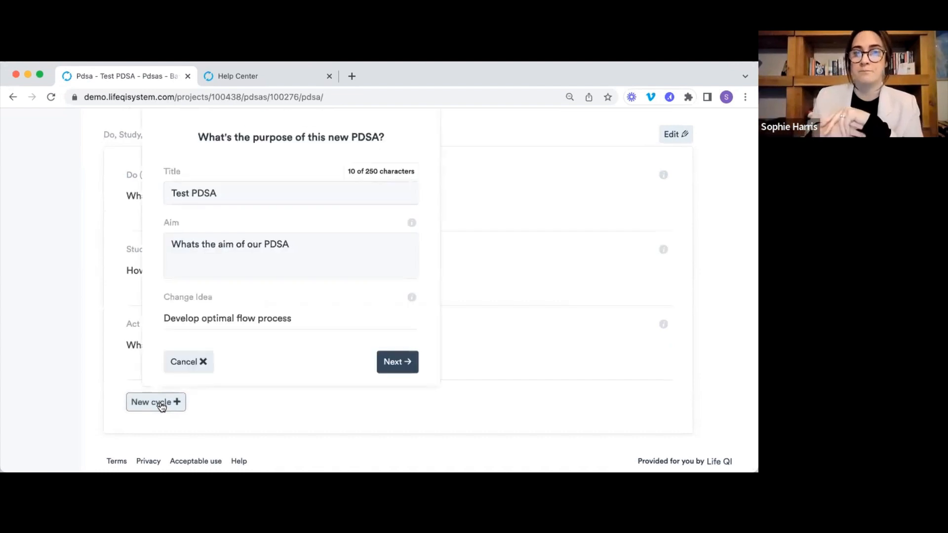
pyautogui.write('2')
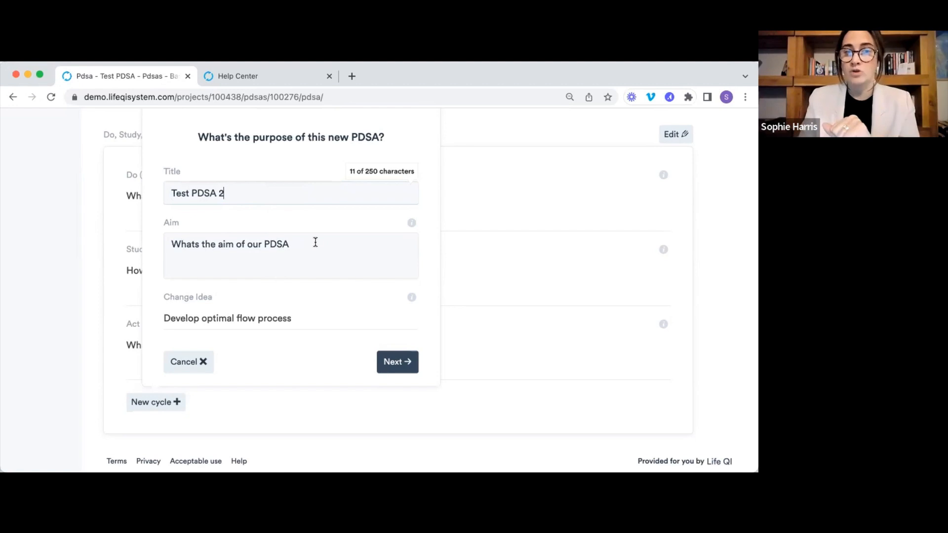
pyautogui.click(317, 246)
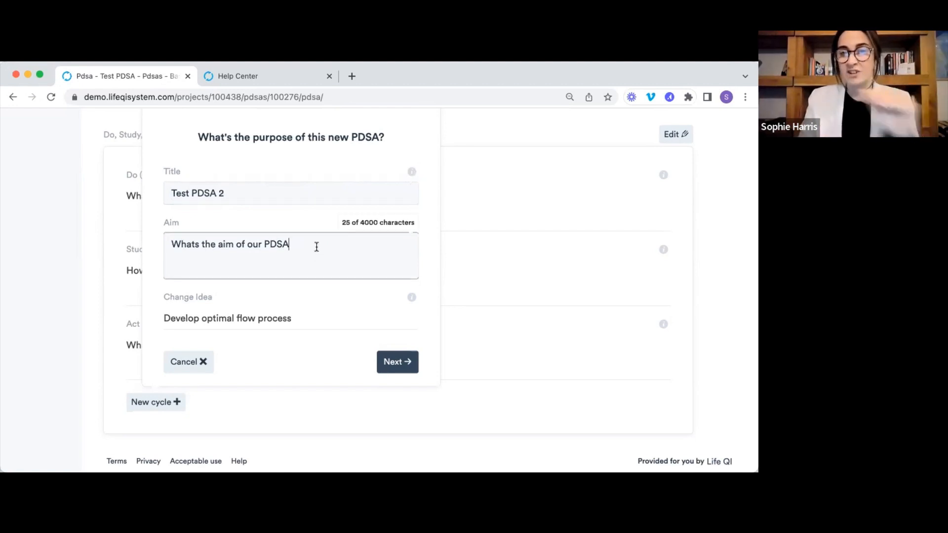
pyautogui.click(392, 357)
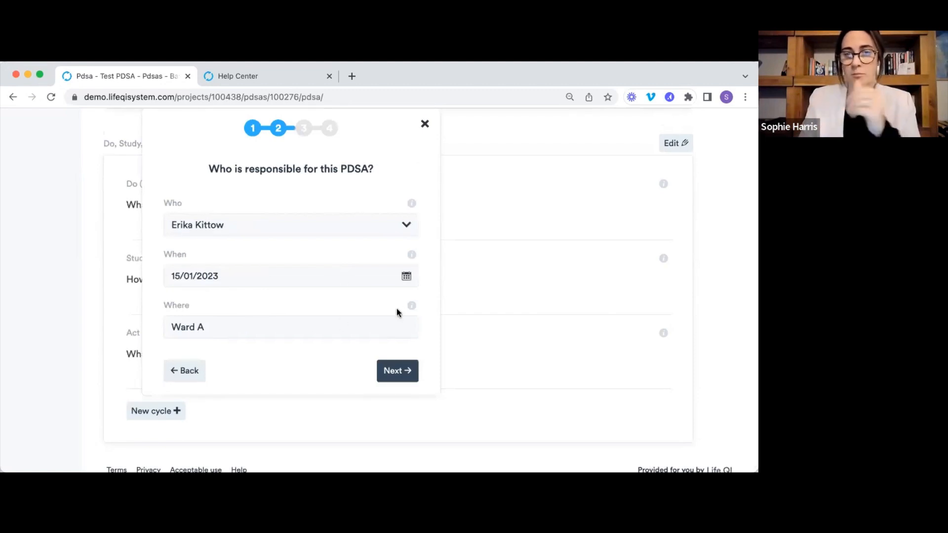
pyautogui.click(405, 369)
# Extend the plan overview with "How is it changing? What are we doing differently?", correcting the spelling.
pyautogui.click(374, 225)
pyautogui.write('Ho')
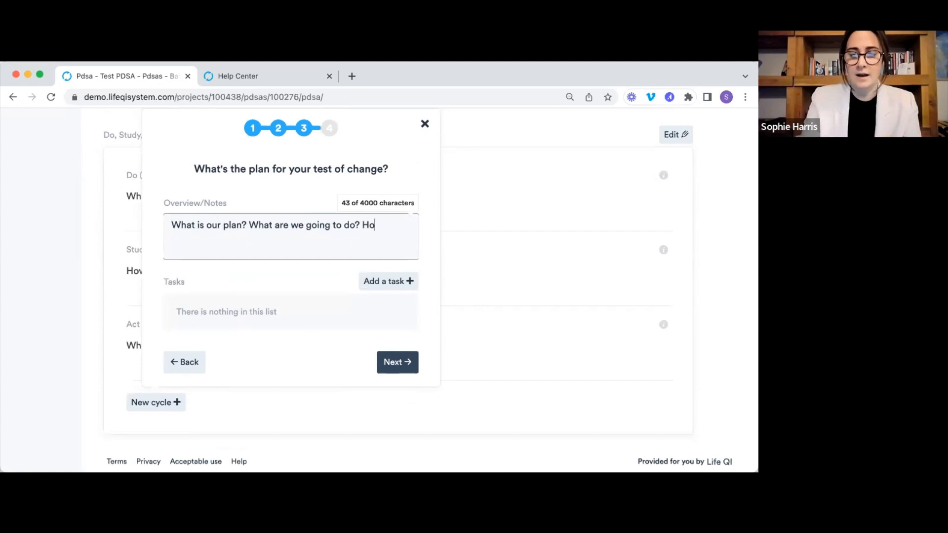
pyautogui.write('w is it changing? WEhat')
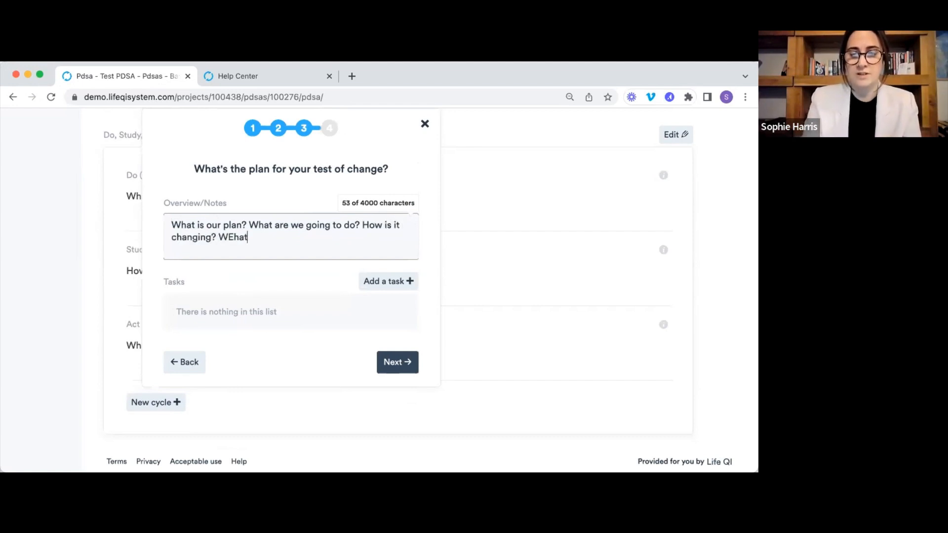
pyautogui.write(' are we doing dif')
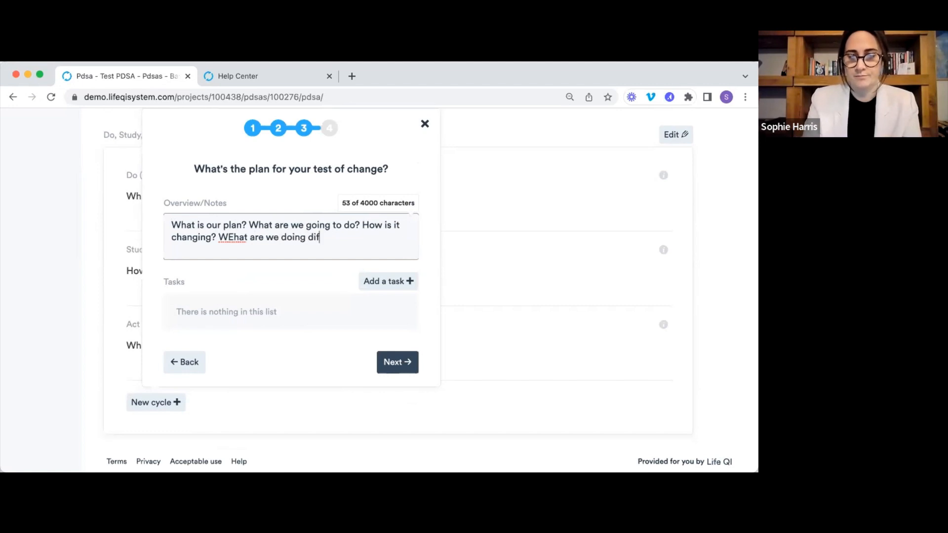
pyautogui.write('ferentlky?')
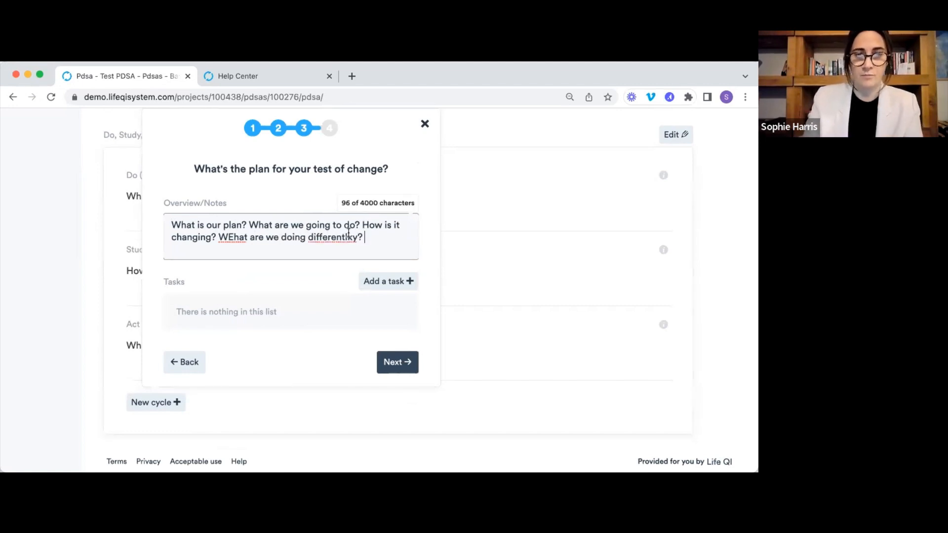
pyautogui.click(352, 237)
pyautogui.press('BackSpace')
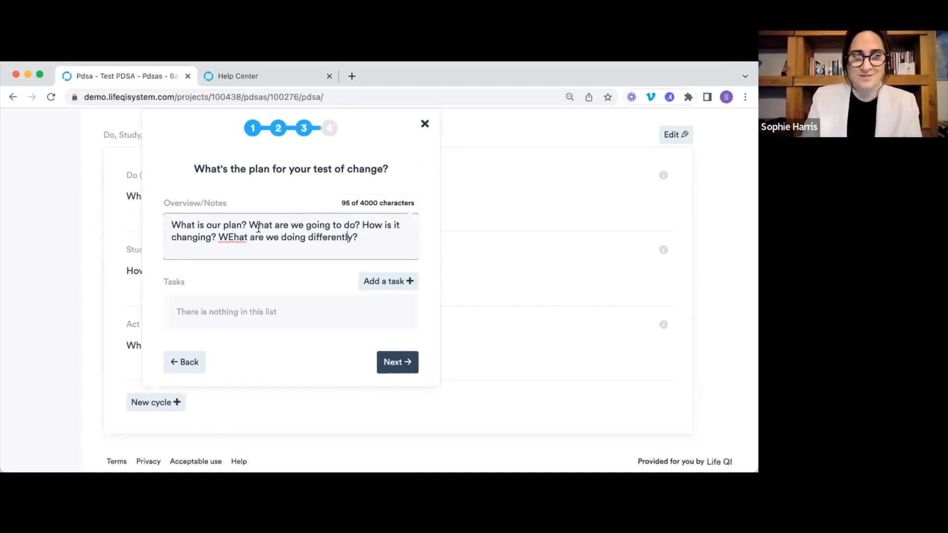
pyautogui.click(232, 236)
pyautogui.press('BackSpace')
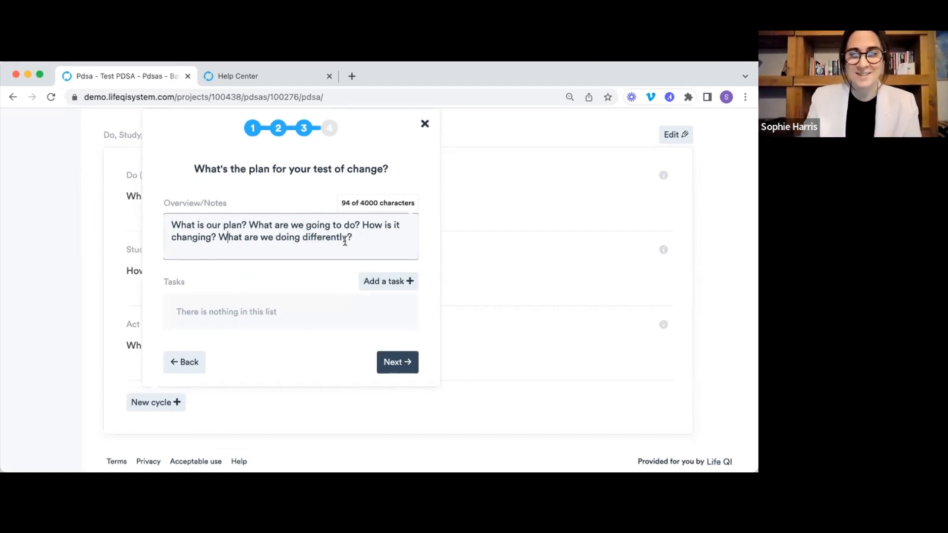
# Keep the carried-over prediction and linked measure and create the second PDSA cycle.
pyautogui.click(395, 362)
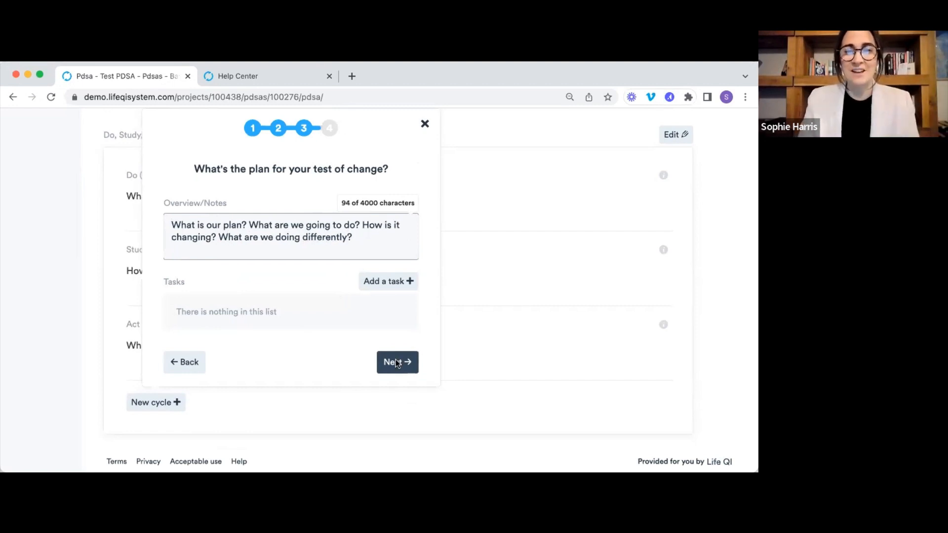
pyautogui.scroll(-1, 326, 269)
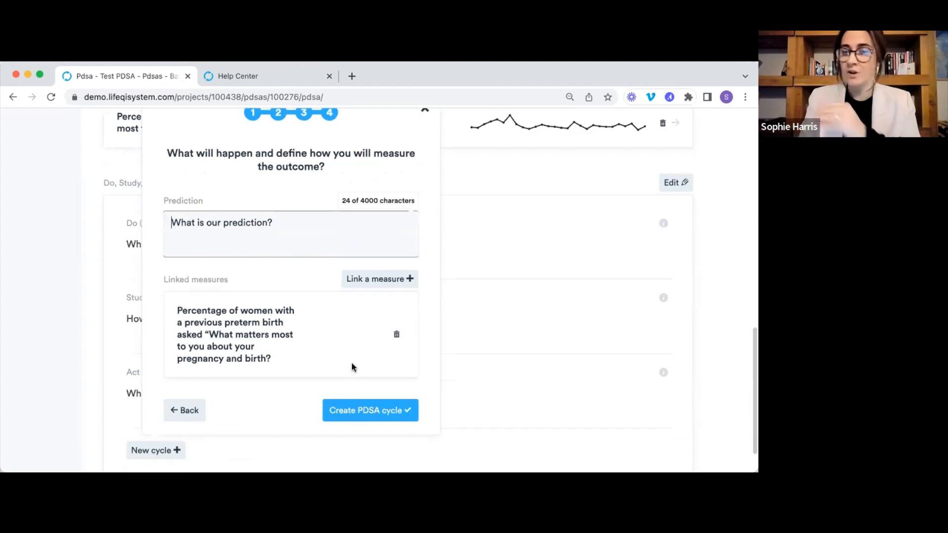
pyautogui.click(351, 413)
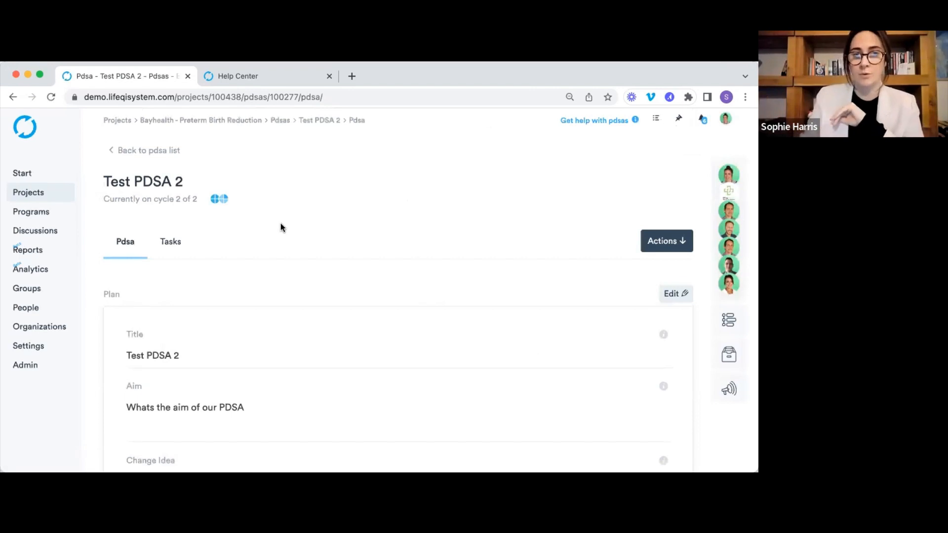
# Check the new cycle's number and its Do, Study, Act section, and open the previous cycle, Test PDSA.
pyautogui.moveTo(104, 198); pyautogui.dragTo(202, 207)
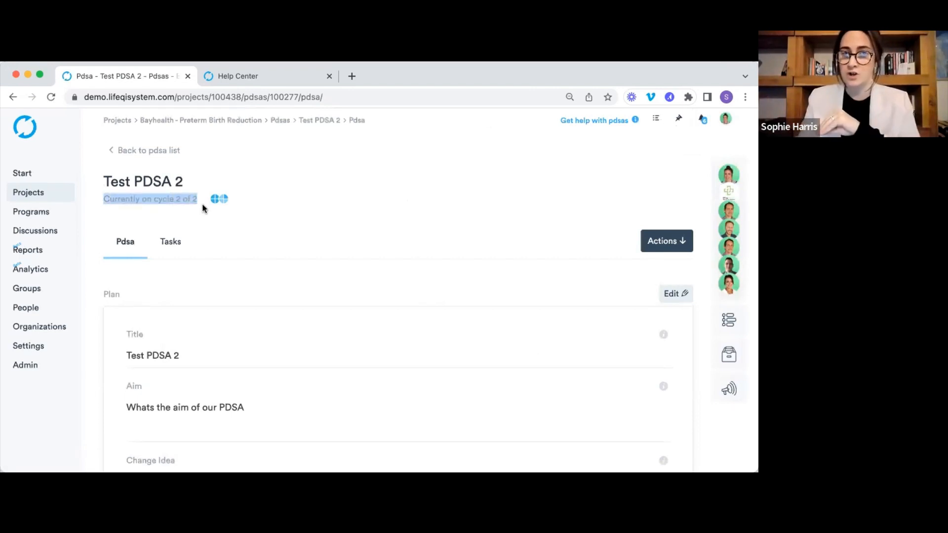
pyautogui.scroll(-15, 202, 208)
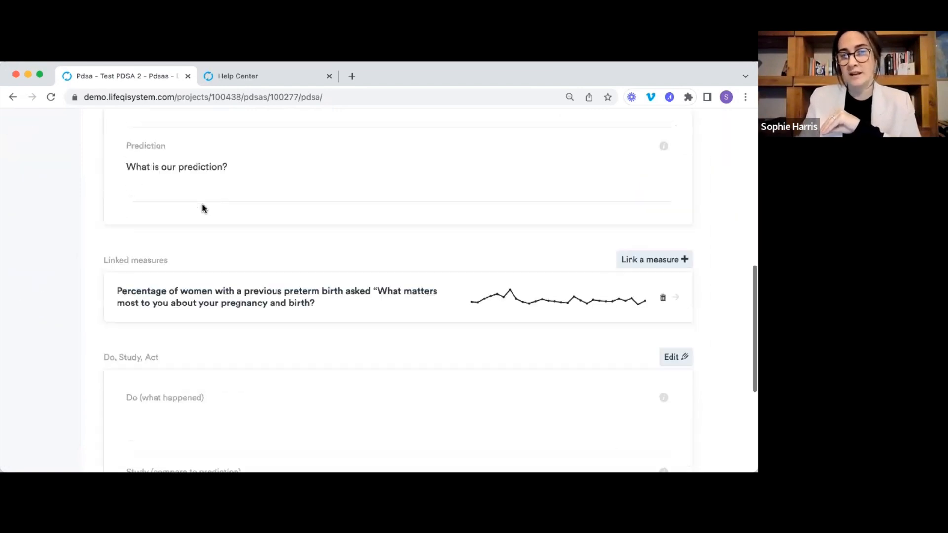
pyautogui.scroll(-3, 220, 391)
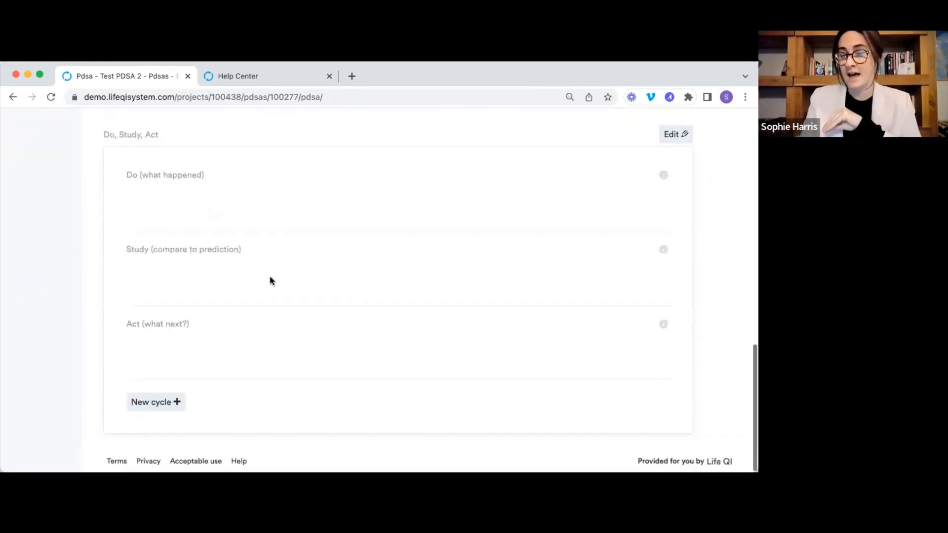
pyautogui.scroll(15, 270, 277)
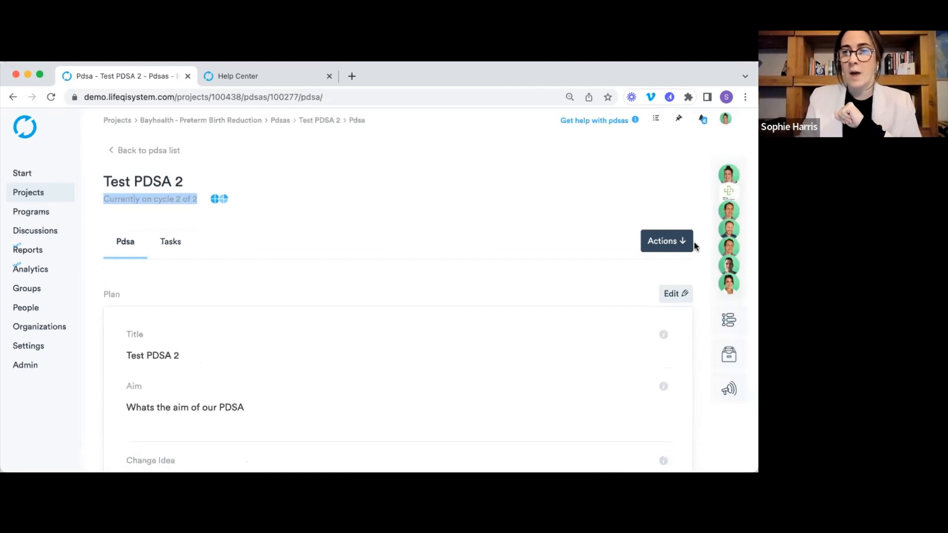
pyautogui.click(661, 241)
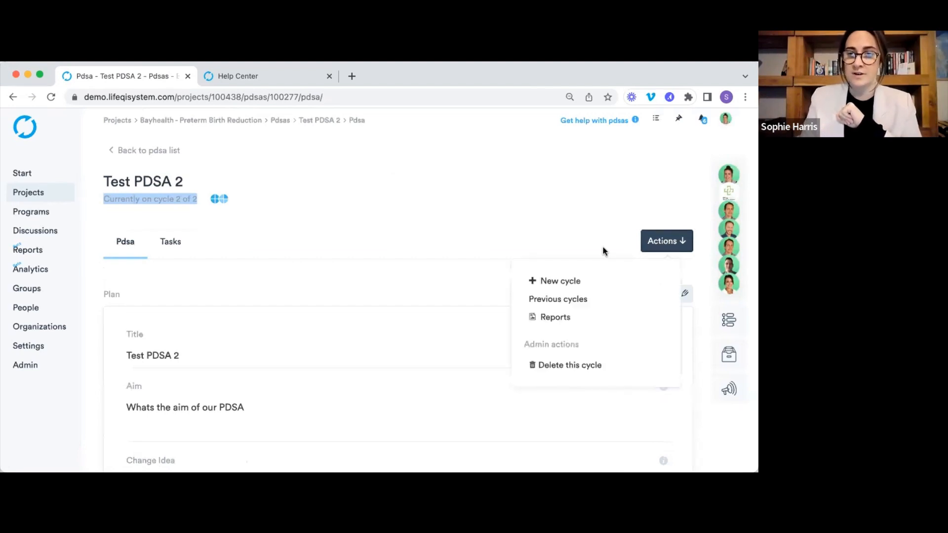
pyautogui.click(576, 301)
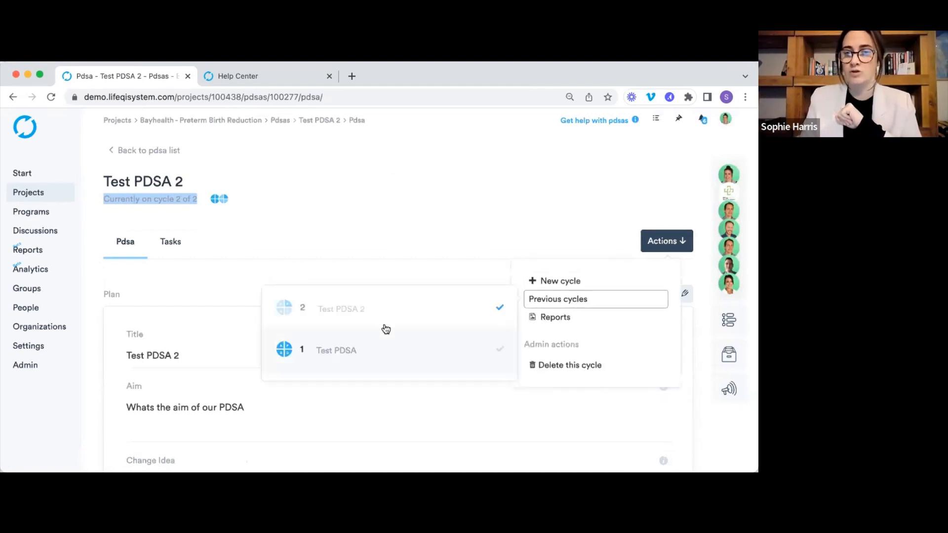
pyautogui.click(390, 347)
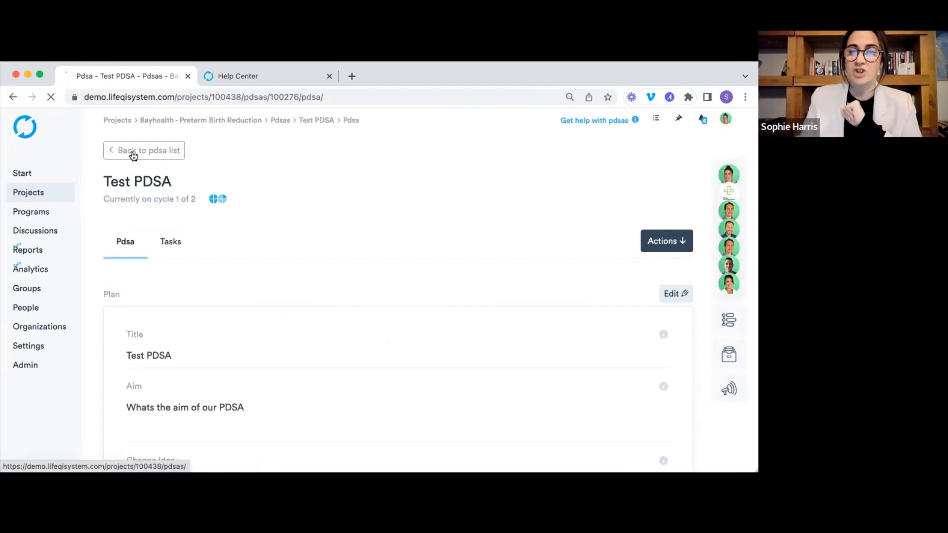
# Return to the project's PDSA list, review its ramps and cycles, and open the project's general overview.
pyautogui.click(152, 150)
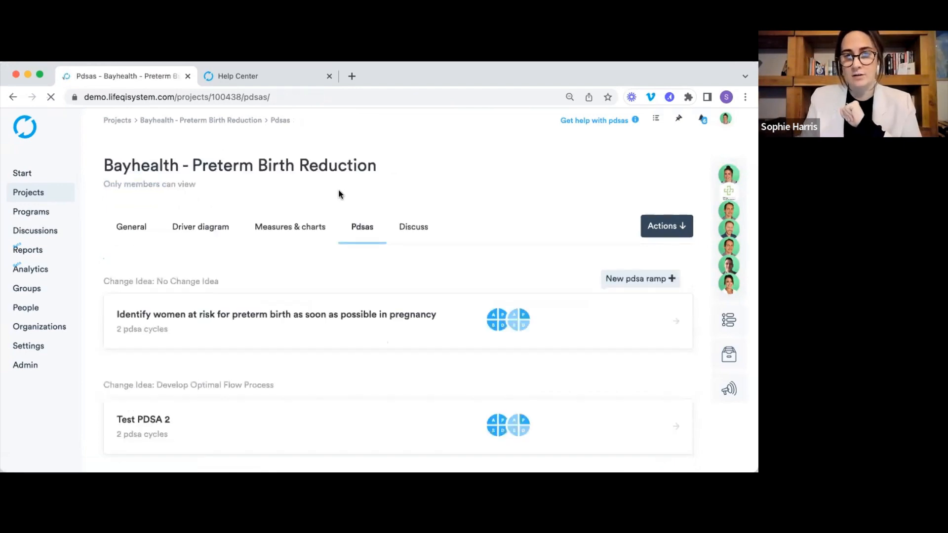
pyautogui.scroll(-1, 326, 207)
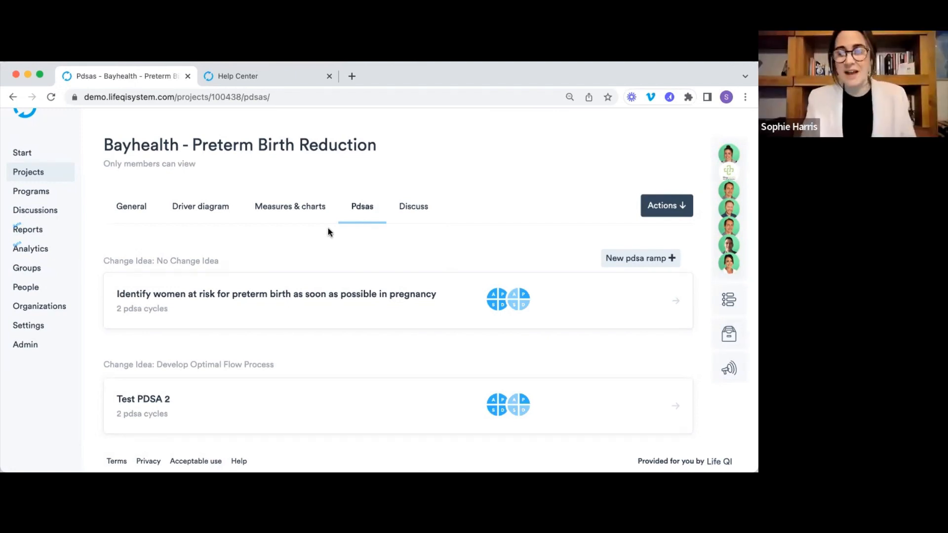
pyautogui.click(140, 212)
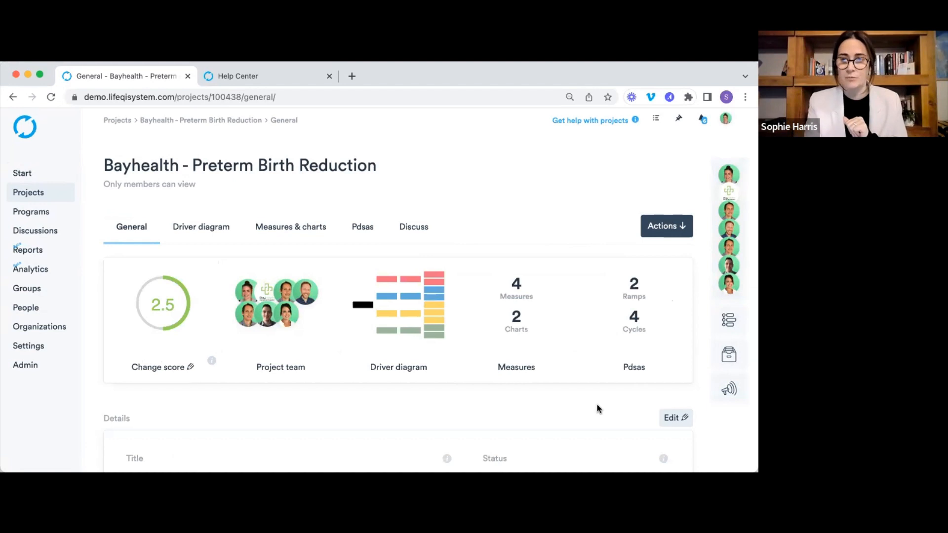
# View the project's shared files and the message area for notifying the project team, and close the side view.
pyautogui.click(728, 356)
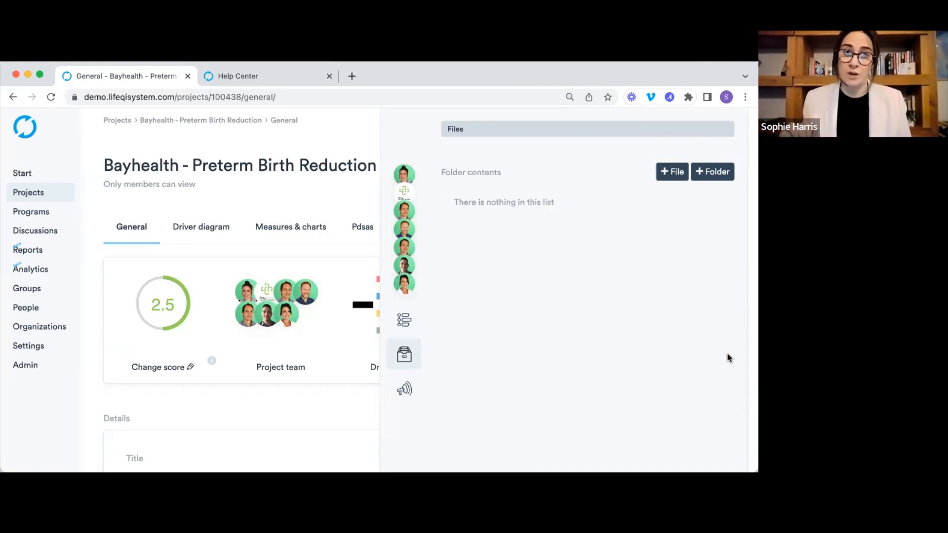
pyautogui.click(400, 397)
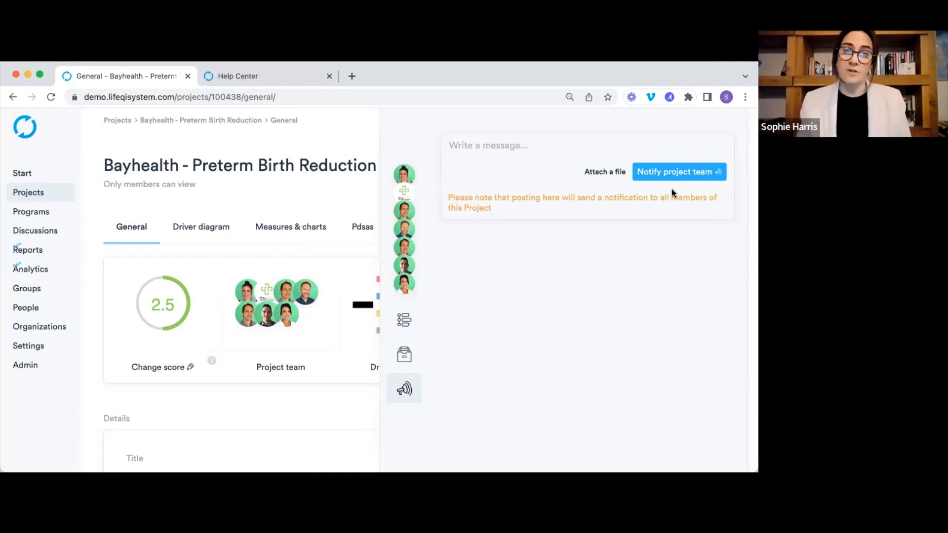
pyautogui.click(335, 192)
# Open the project's discussions, view the Project Noticeboard, and go back to the project discussions.
pyautogui.click(426, 232)
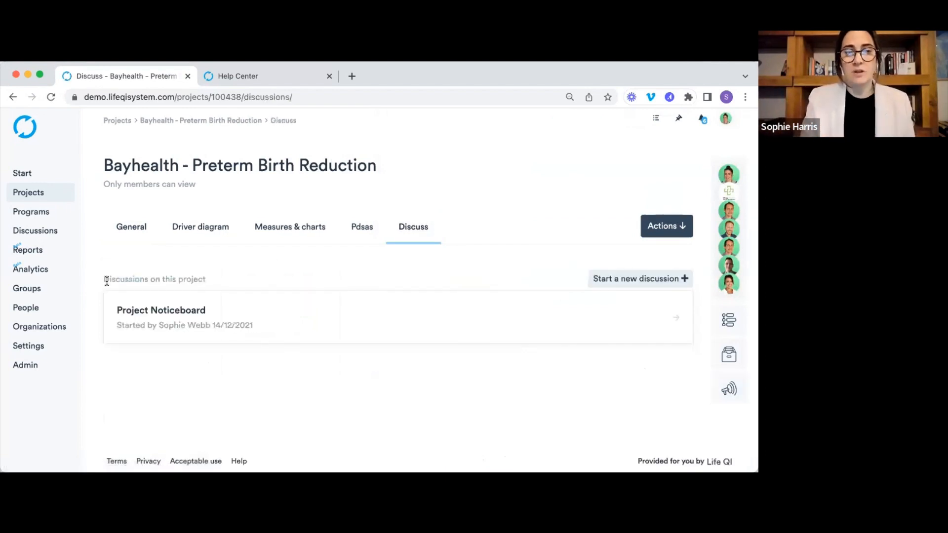
pyautogui.click(328, 332)
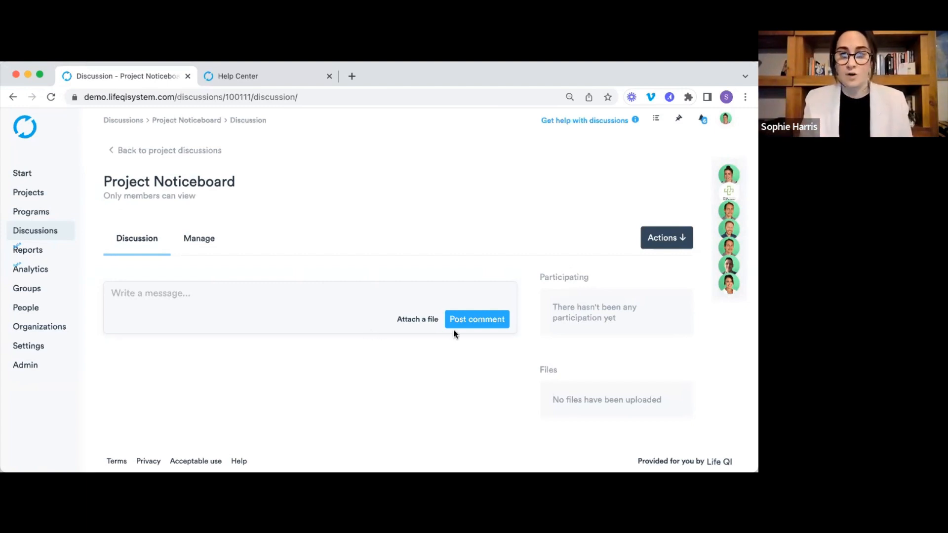
pyautogui.click(208, 146)
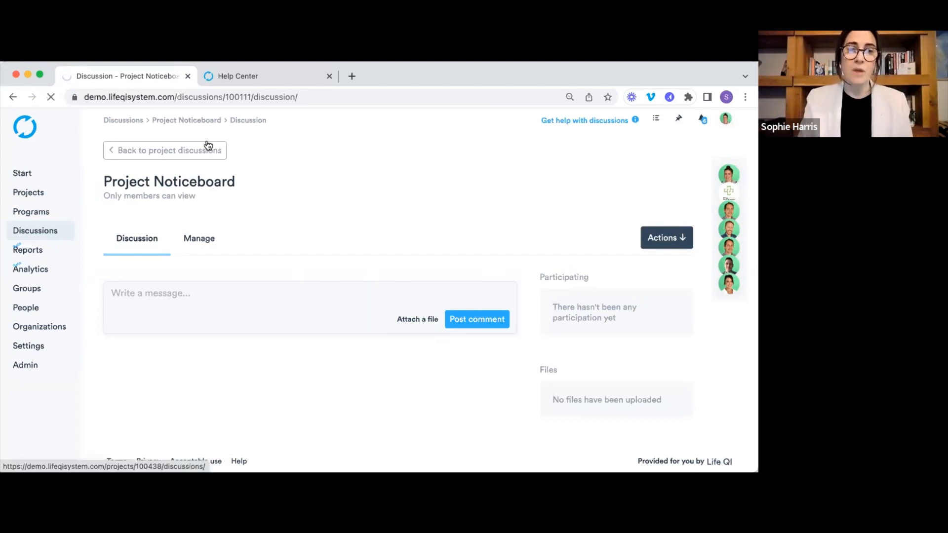
# Go to the start page, review the project teams, requests and invites, and open the Bayhealth General hospital team.
pyautogui.click(30, 179)
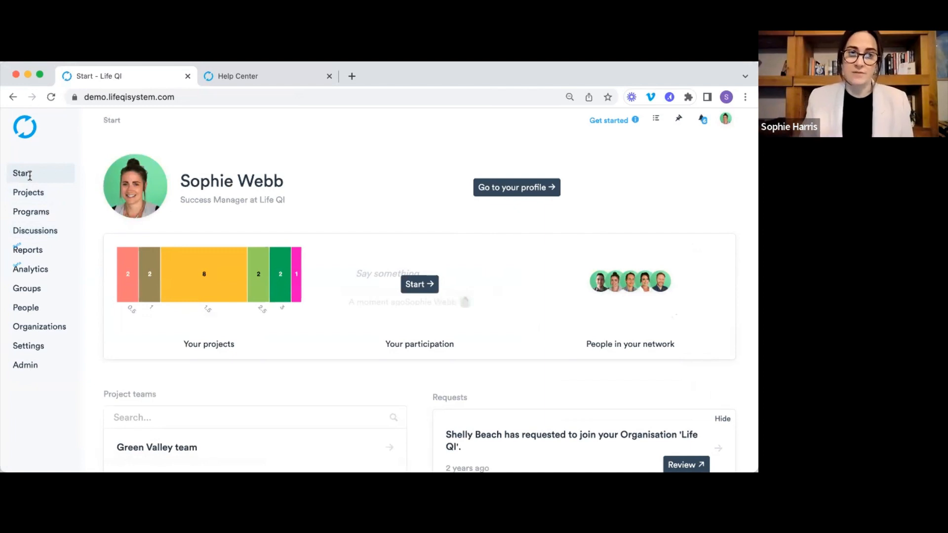
pyautogui.scroll(-3, 335, 166)
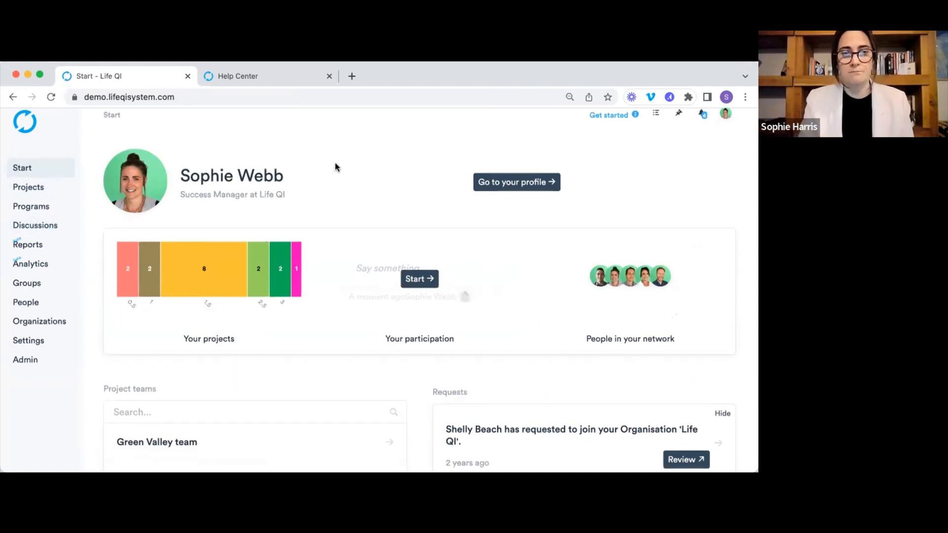
pyautogui.scroll(-2, 335, 167)
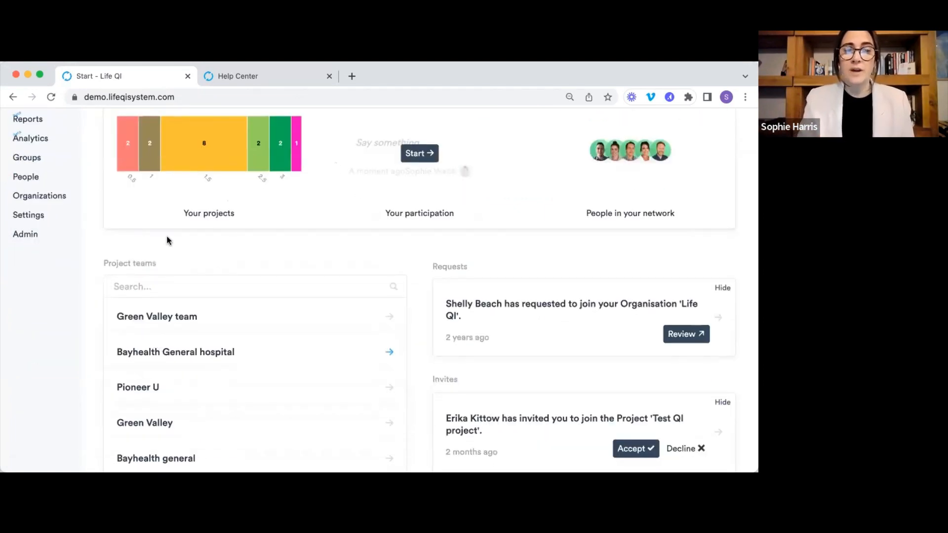
pyautogui.scroll(5, 63, 186)
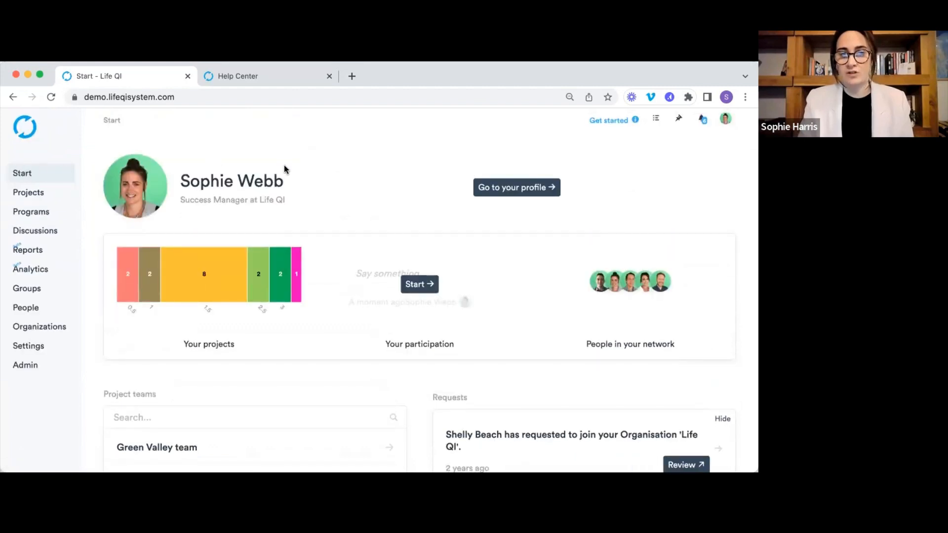
pyautogui.scroll(-4, 237, 310)
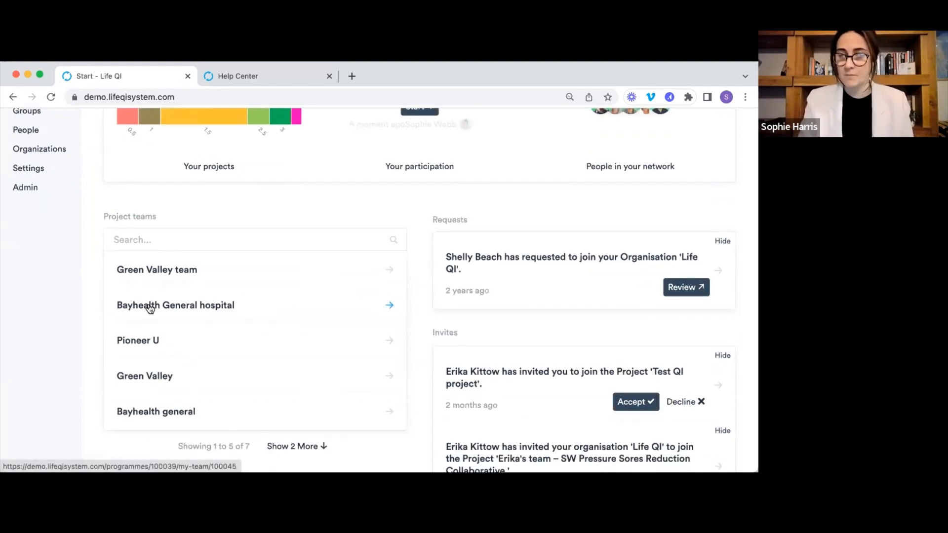
pyautogui.click(150, 309)
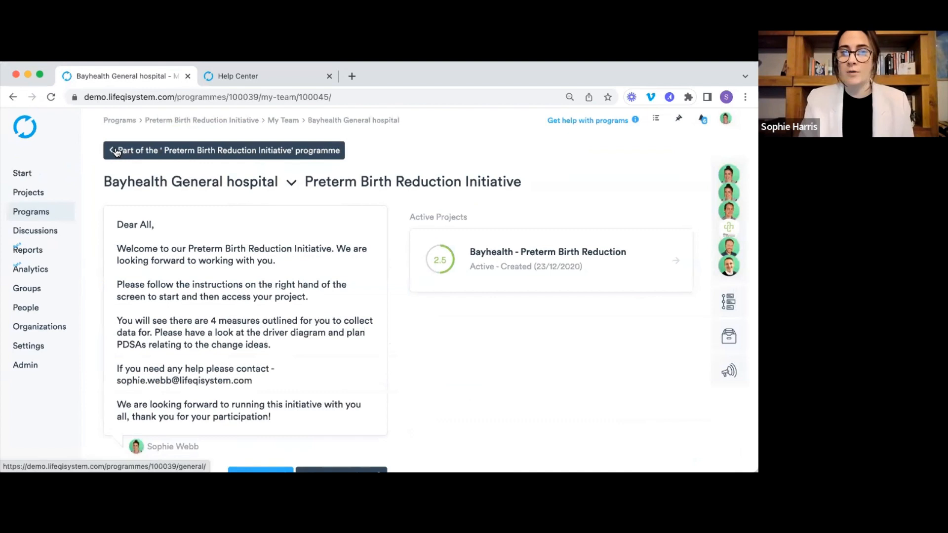
# Open the parent Preterm Birth Reduction Initiative programme and examine its overview, title, aim, status and dates.
pyautogui.click(193, 156)
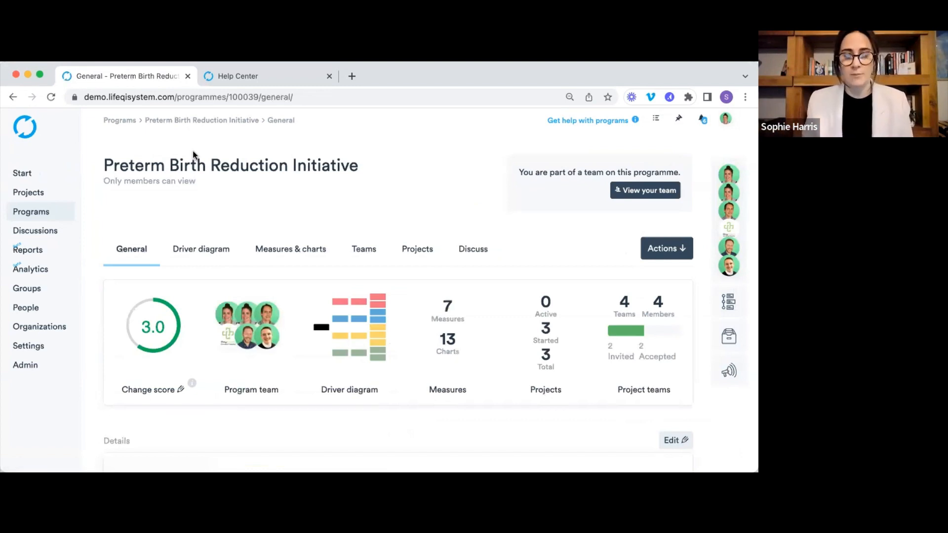
pyautogui.scroll(-2, 365, 198)
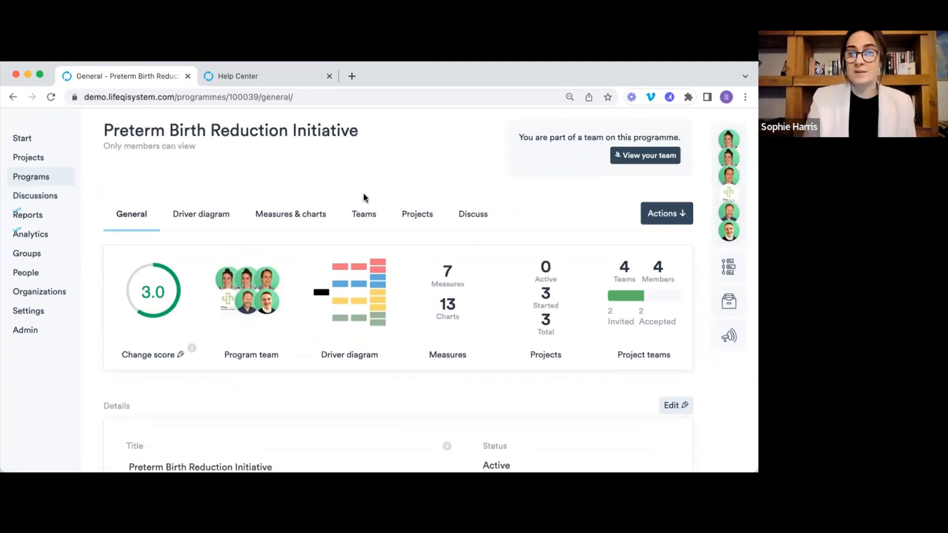
pyautogui.scroll(-1, 260, 196)
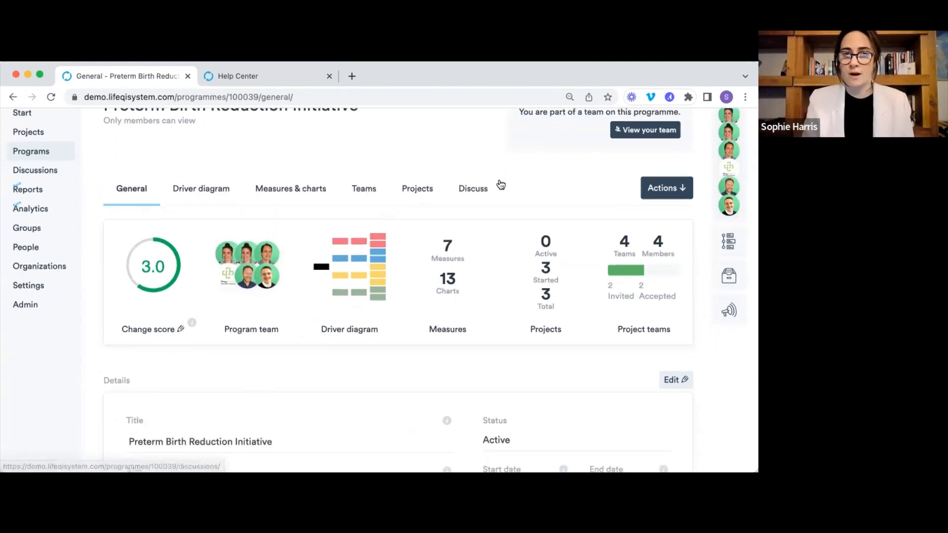
pyautogui.scroll(-2, 112, 214)
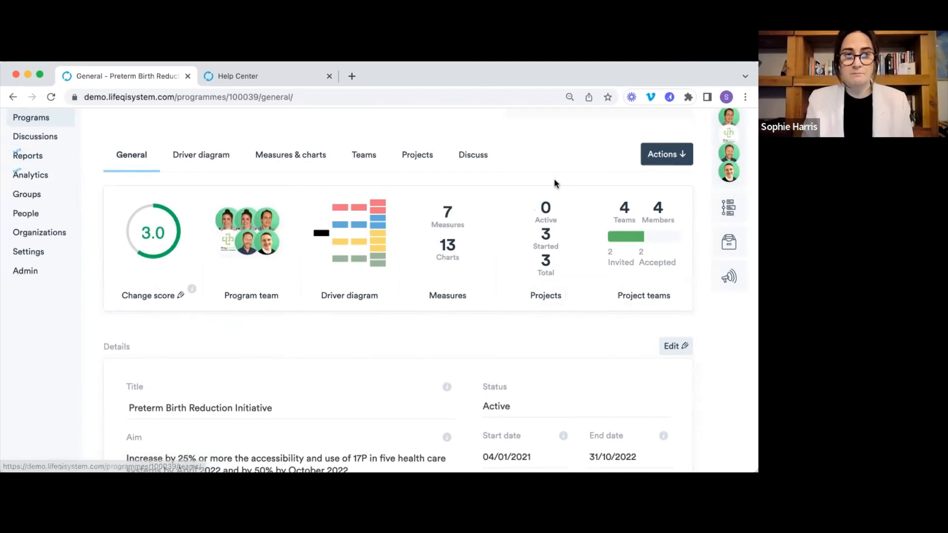
pyautogui.scroll(-2, 136, 296)
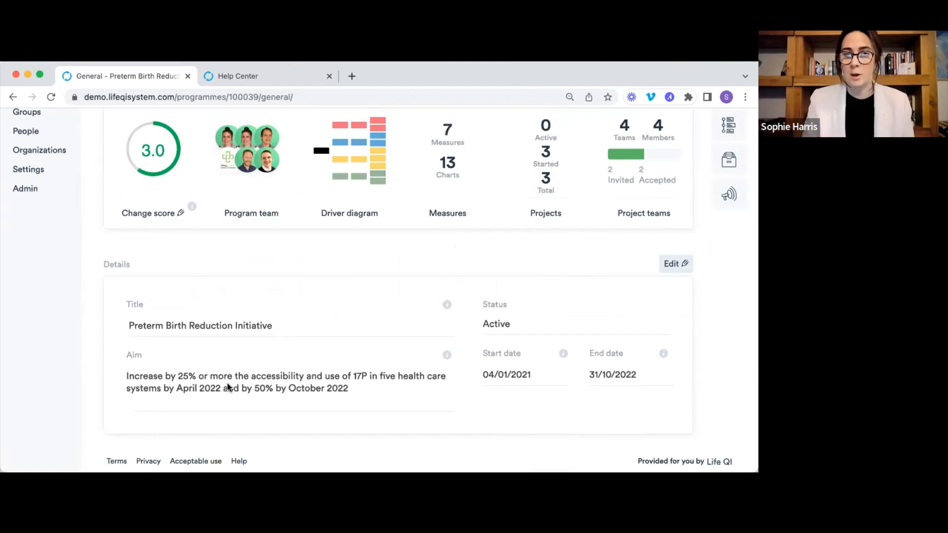
pyautogui.scroll(3, 227, 385)
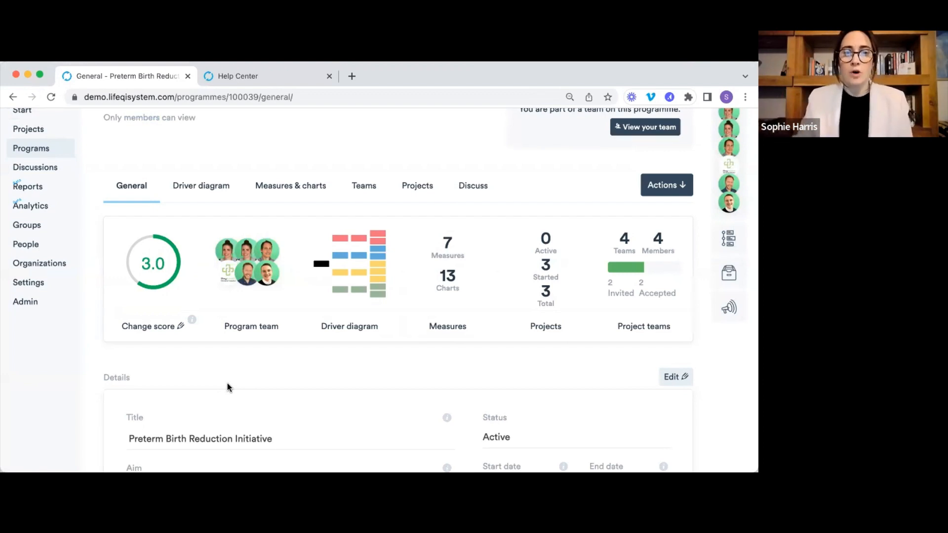
pyautogui.scroll(-3, 184, 381)
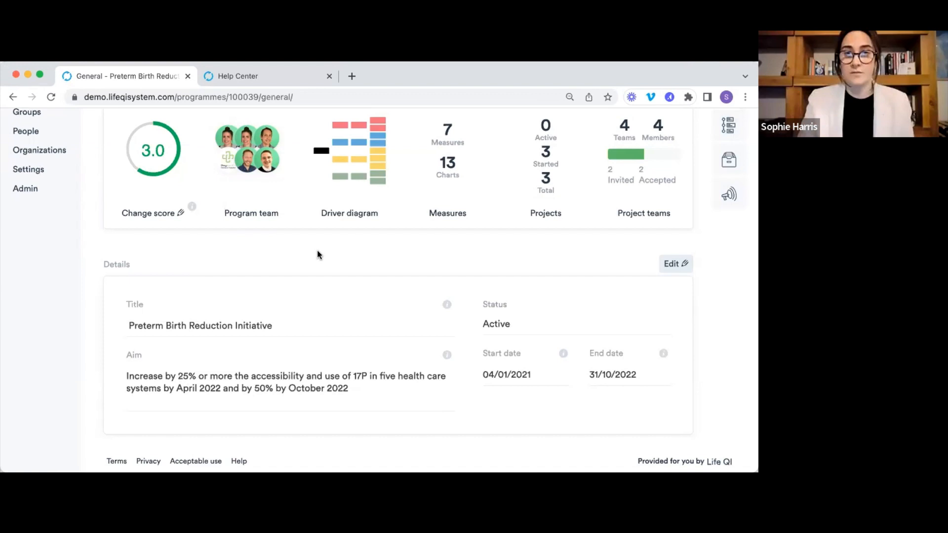
pyautogui.scroll(3, 327, 252)
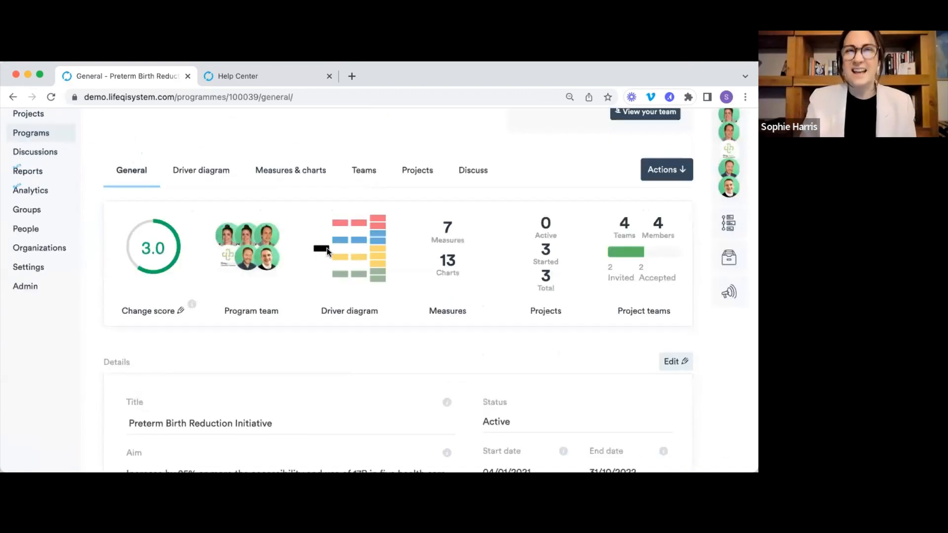
pyautogui.scroll(2, 327, 252)
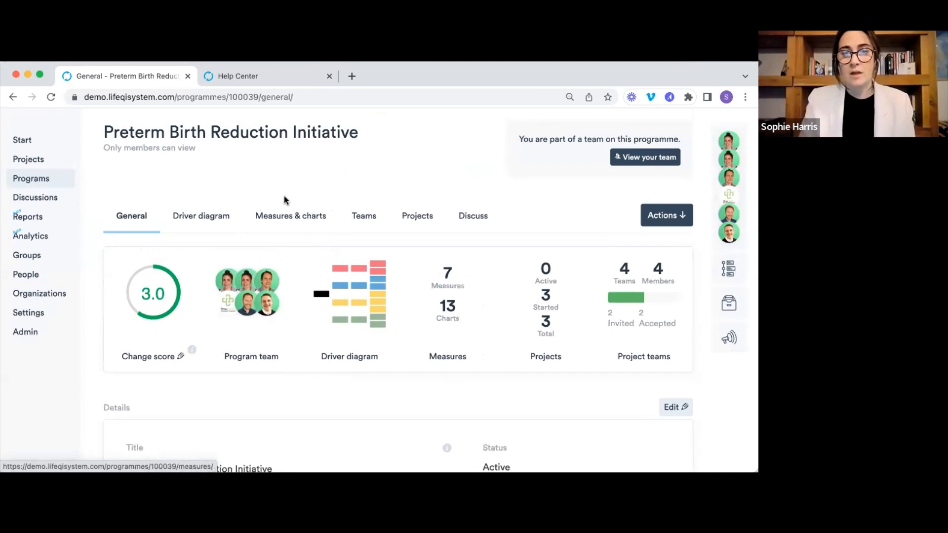
# Open the programme measure "Percentage of eligible women offered 17P" and view its project charts and aggregate P chart.
pyautogui.click(276, 230)
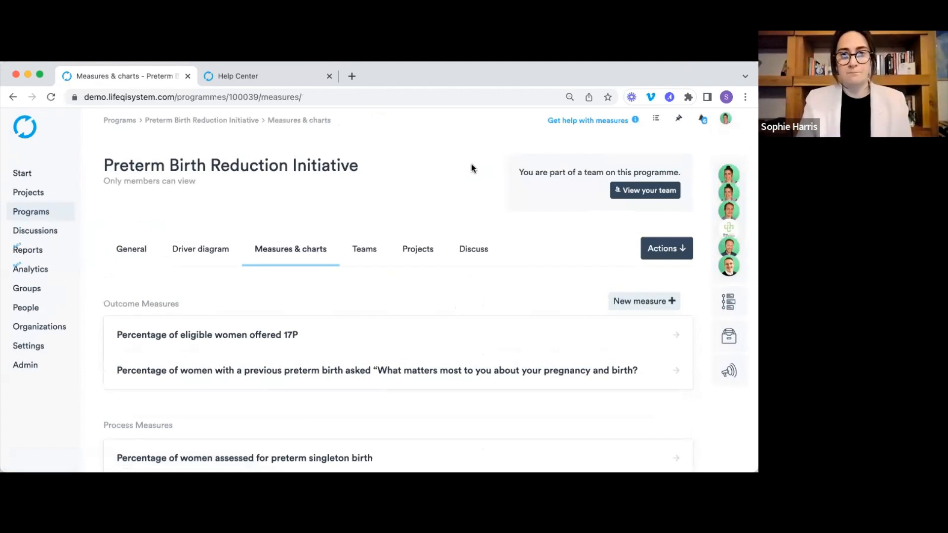
pyautogui.scroll(-3, 471, 167)
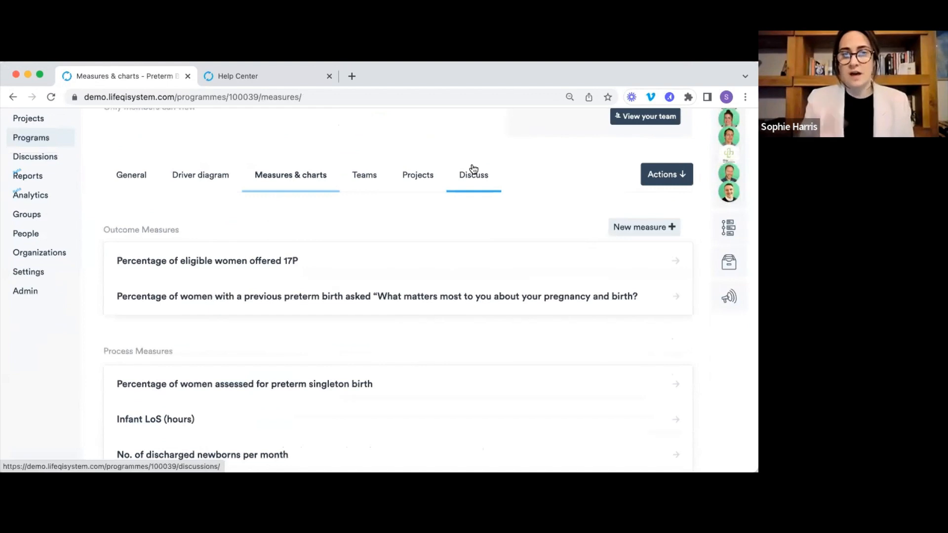
pyautogui.scroll(-1, 444, 187)
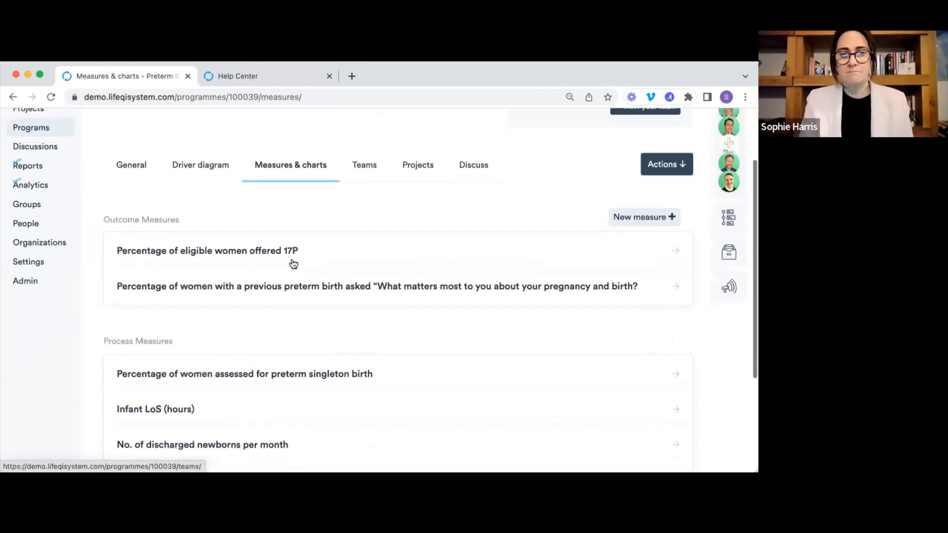
pyautogui.click(337, 260)
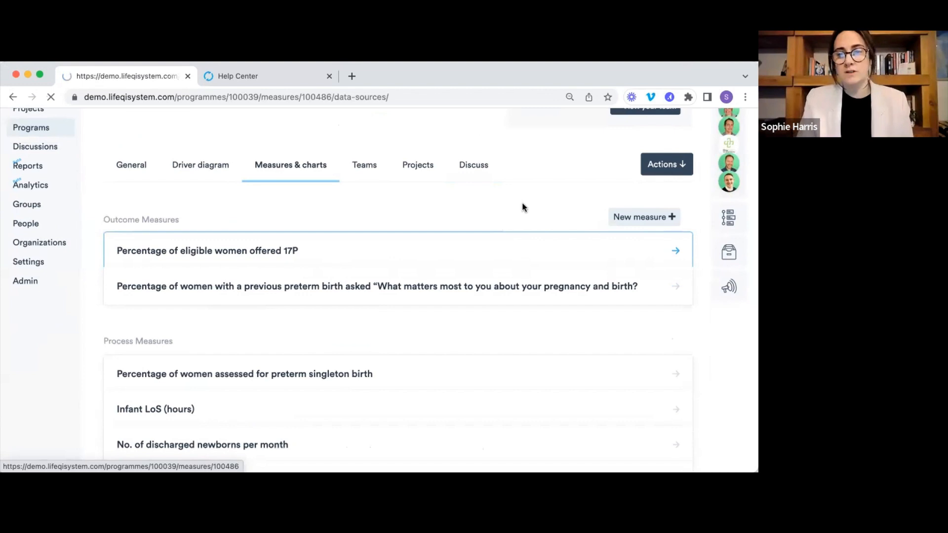
pyautogui.scroll(-2, 333, 248)
pyautogui.scroll(-3, 482, 275)
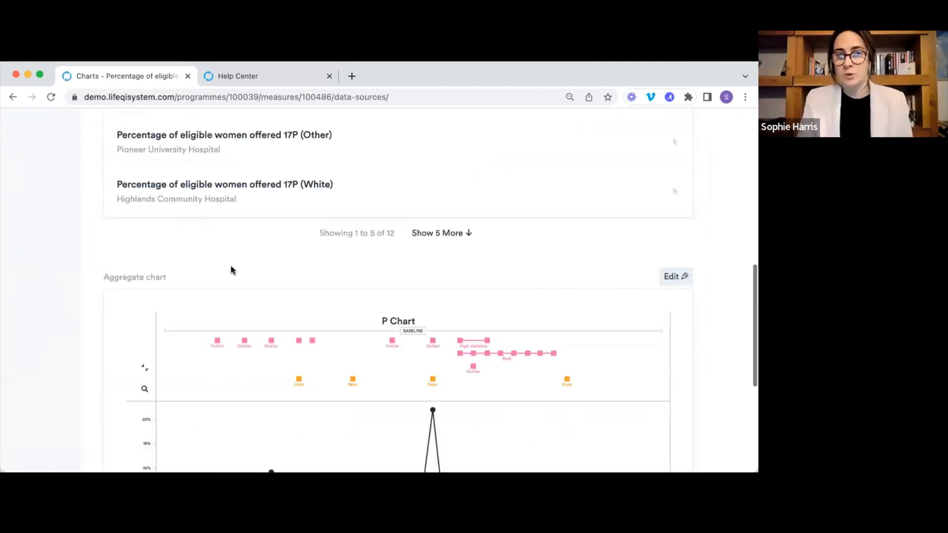
pyautogui.scroll(-3, 189, 298)
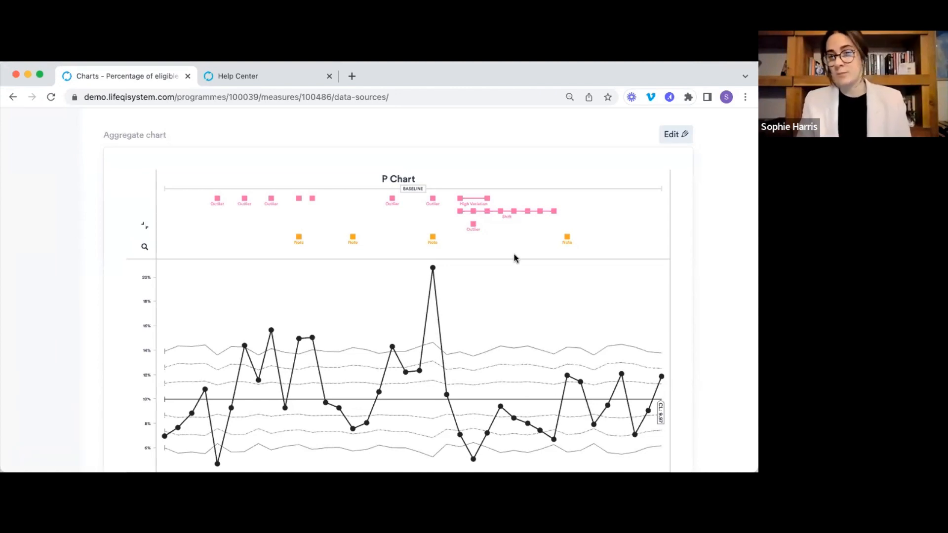
# Inspect the shift marker and two middle notes on the aggregate P chart, and return to the programme's measures list.
pyautogui.moveTo(499, 214)
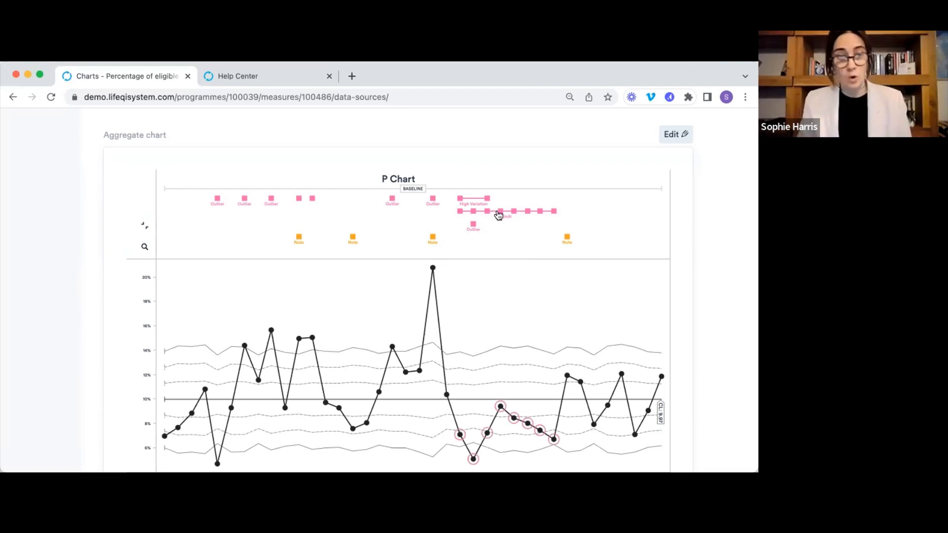
pyautogui.click(433, 236)
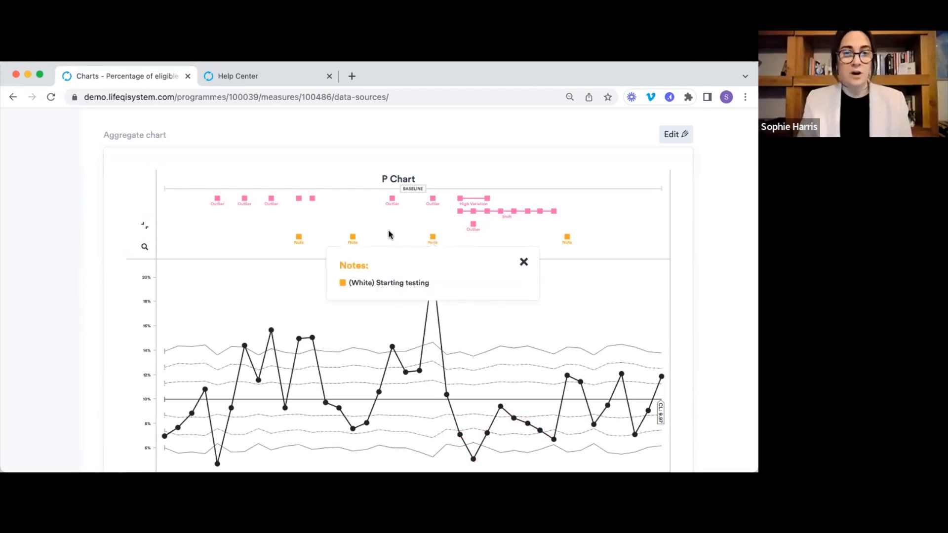
pyautogui.click(354, 238)
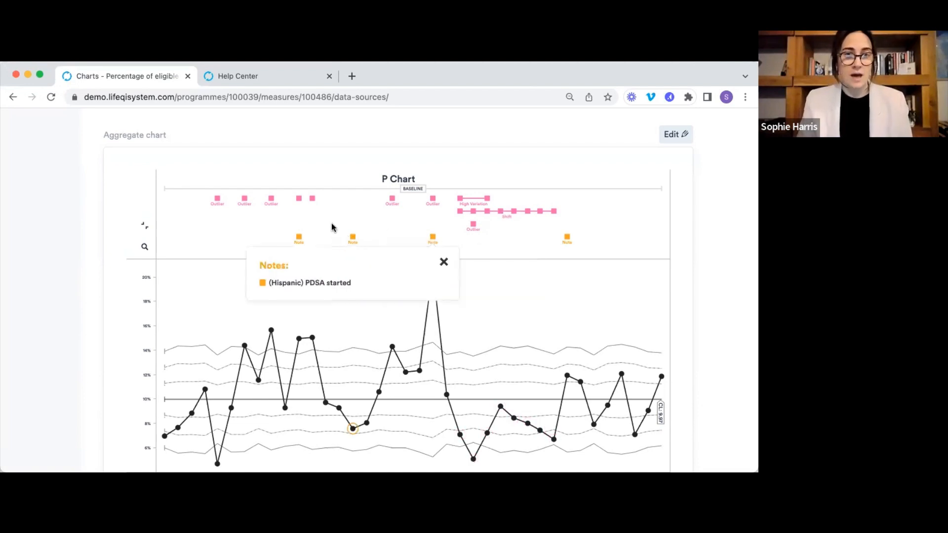
pyautogui.click(332, 224)
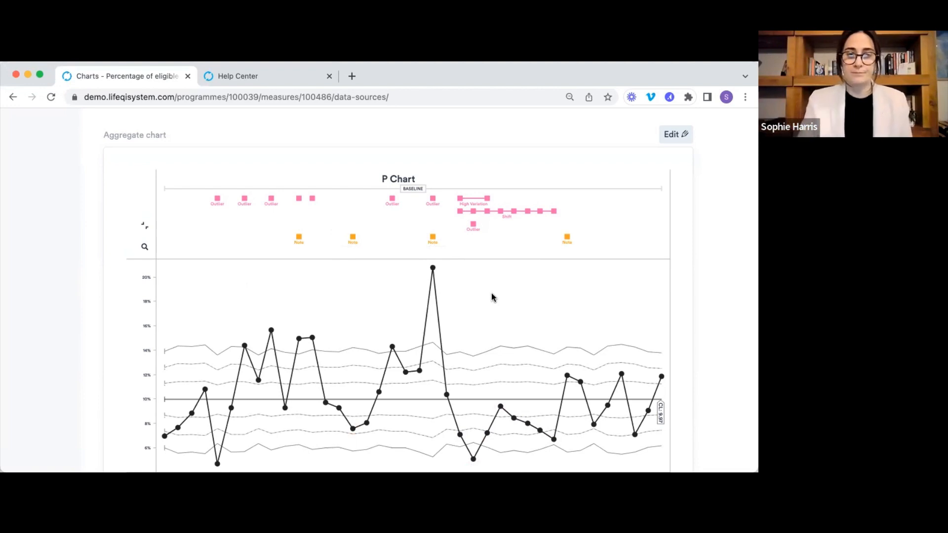
pyautogui.scroll(15, 492, 296)
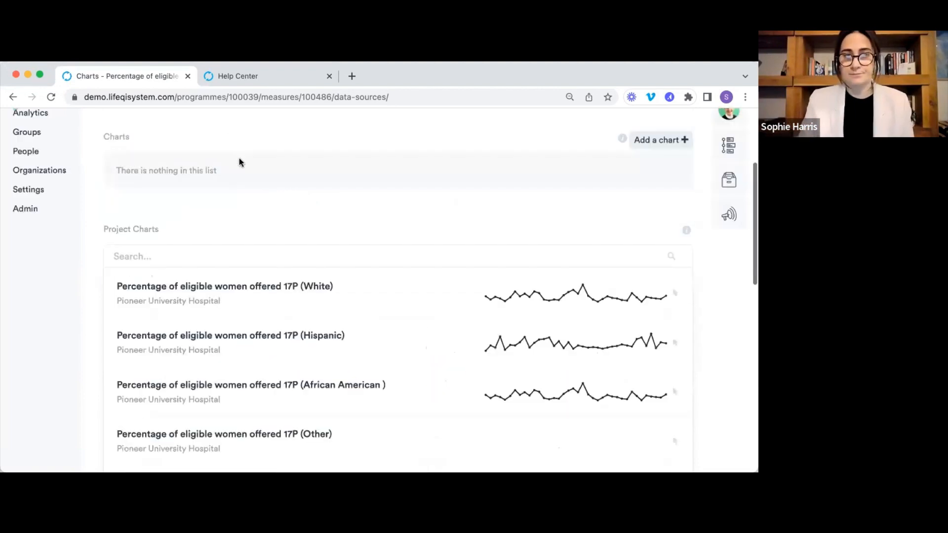
pyautogui.click(177, 156)
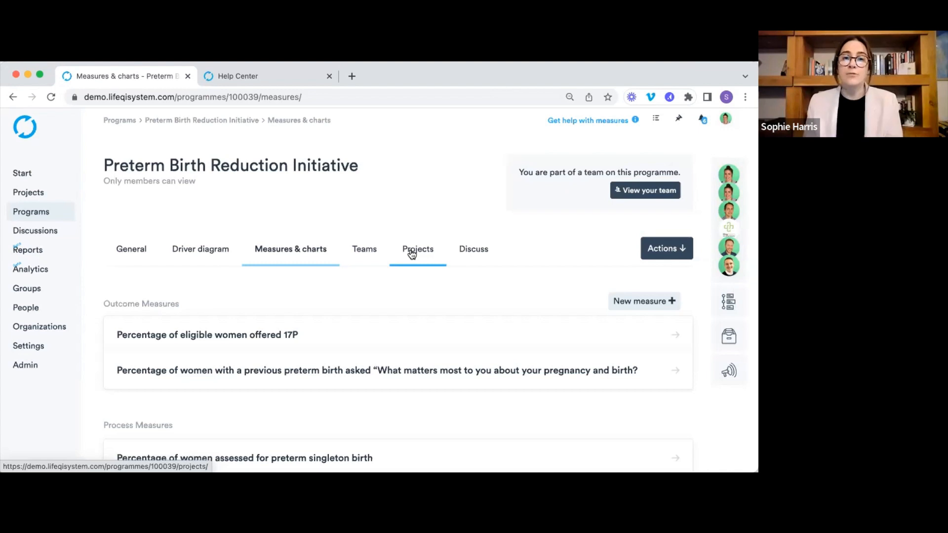
# View the projects linked to the Preterm Birth Reduction Initiative, return to the programme overview, and look at its team notification message form.
pyautogui.click(412, 252)
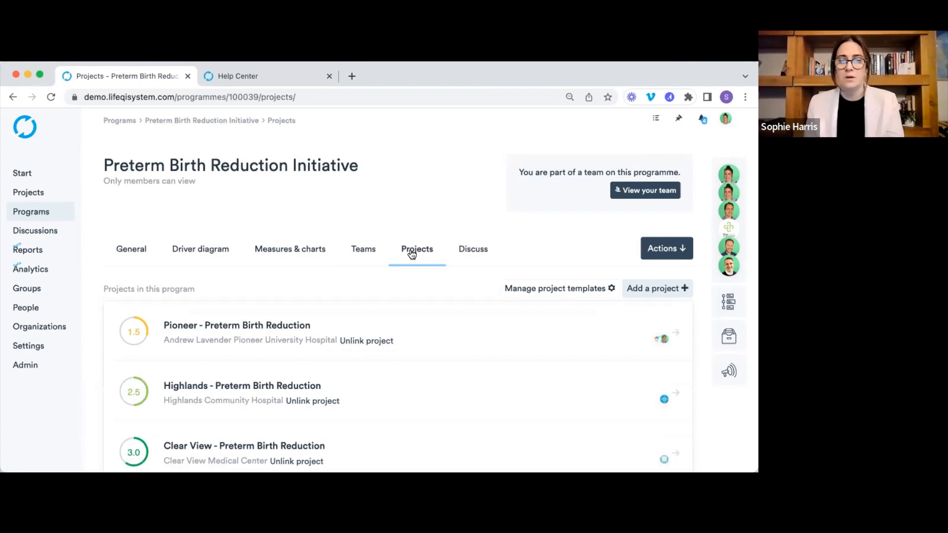
pyautogui.scroll(-2, 444, 277)
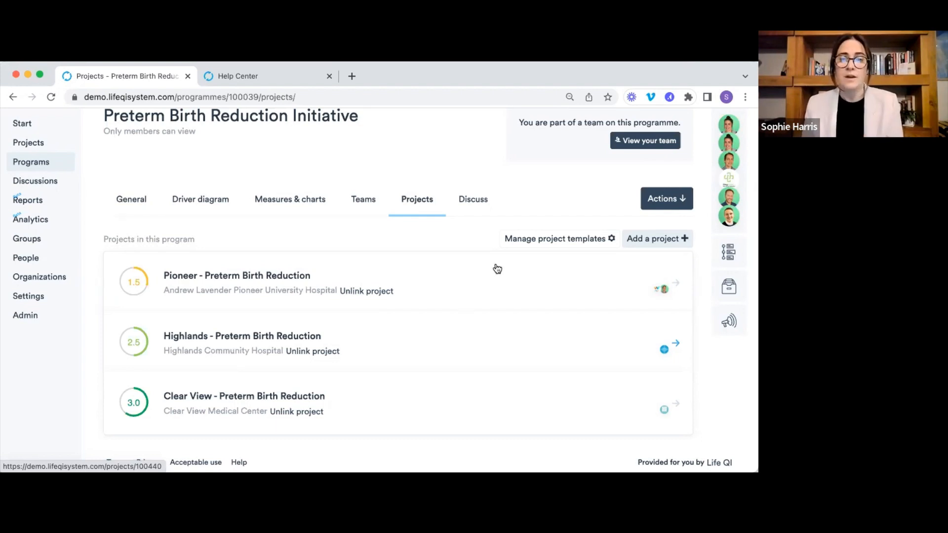
pyautogui.click(128, 208)
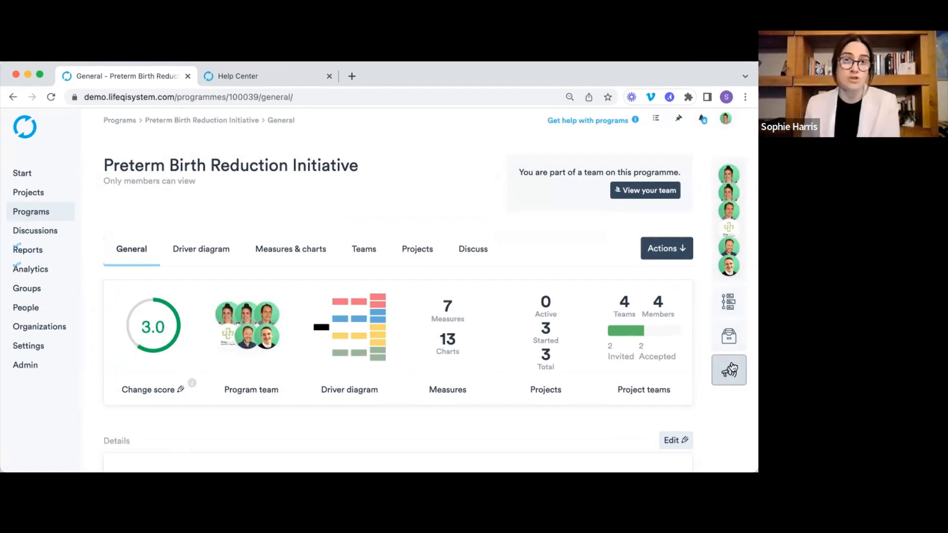
pyautogui.click(730, 369)
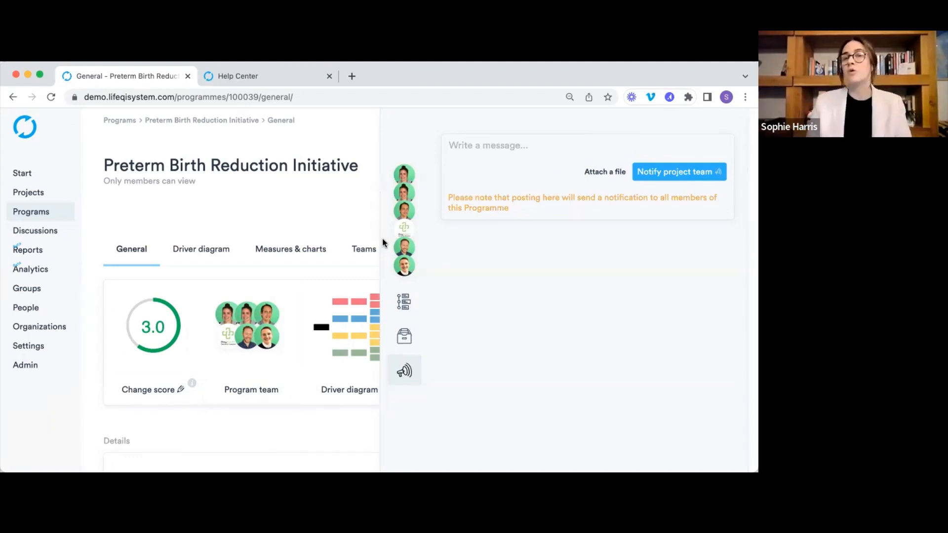
pyautogui.click(312, 204)
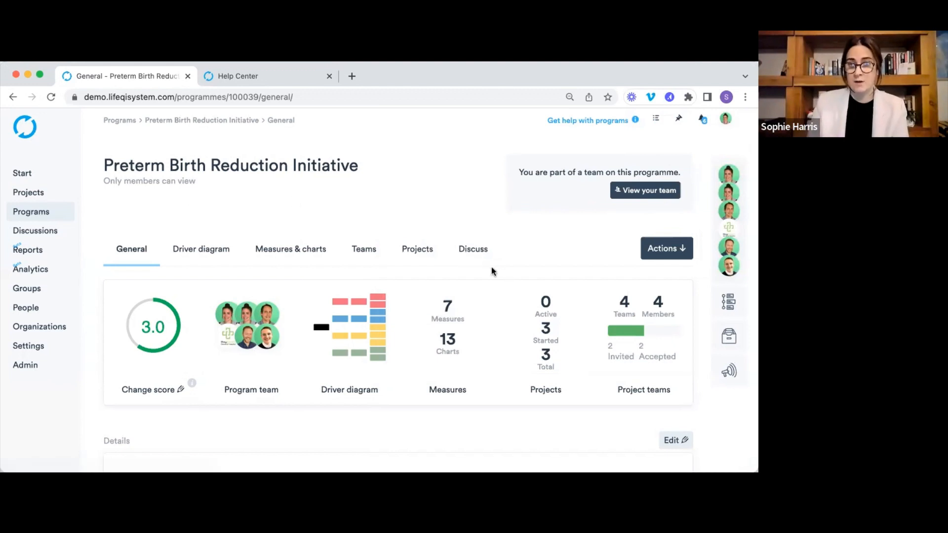
# Open the programme's discussions, view the Programme Noticeboard with its subscription option, and return to the programme overview.
pyautogui.click(479, 263)
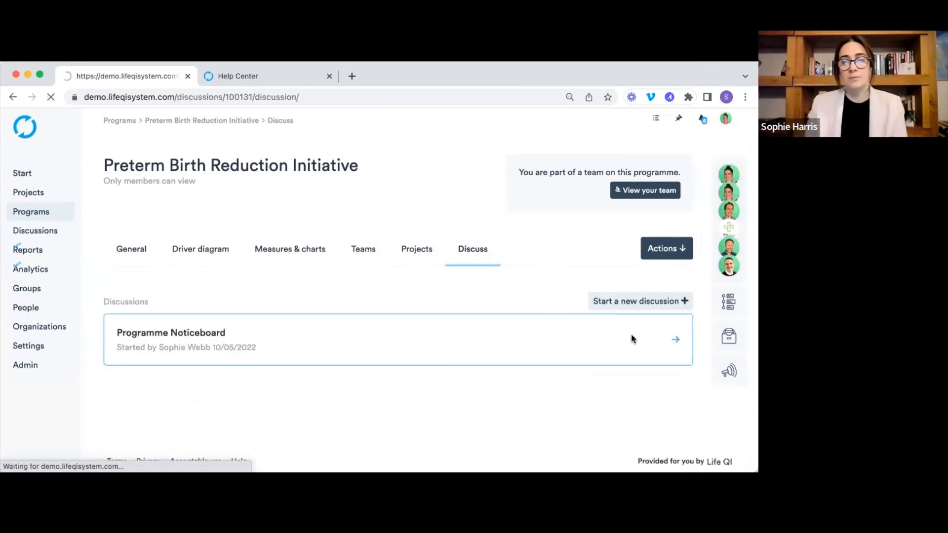
pyautogui.click(624, 353)
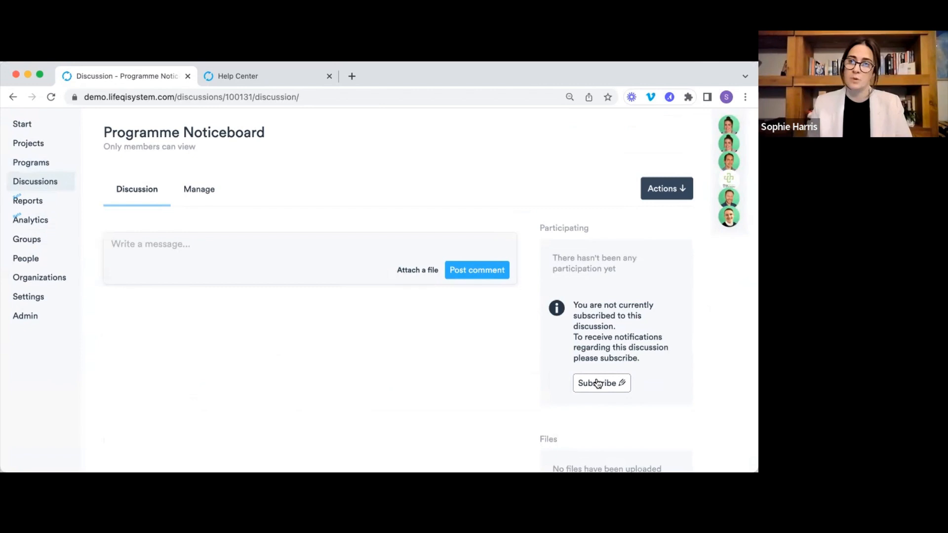
pyautogui.scroll(2, 598, 384)
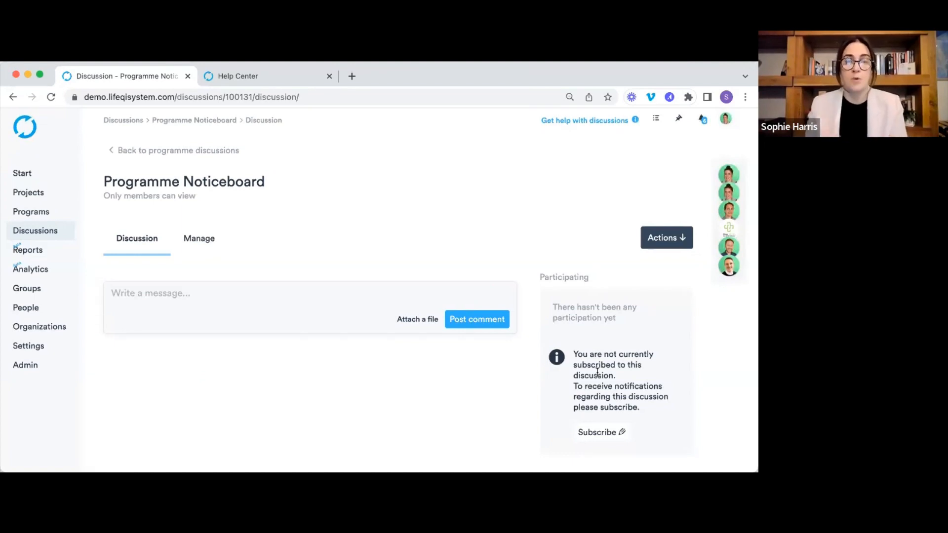
pyautogui.click(174, 152)
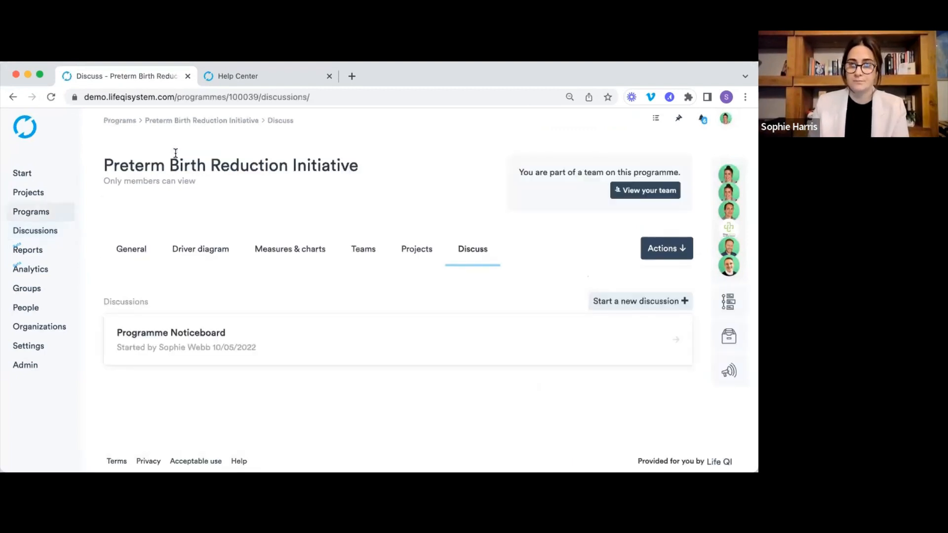
pyautogui.click(131, 251)
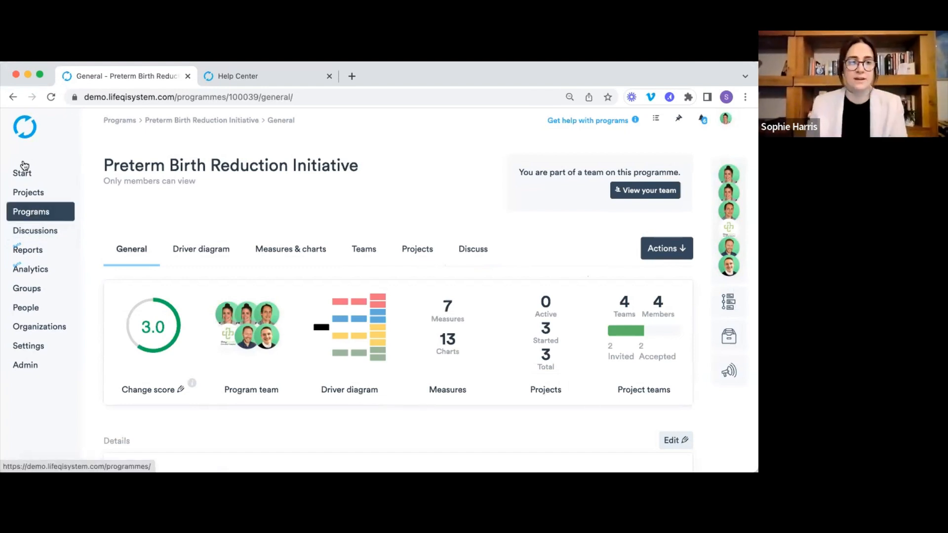
# Go back to the start page and open the measures list of the Bayhealth - Preterm Birth Reduction project.
pyautogui.click(24, 174)
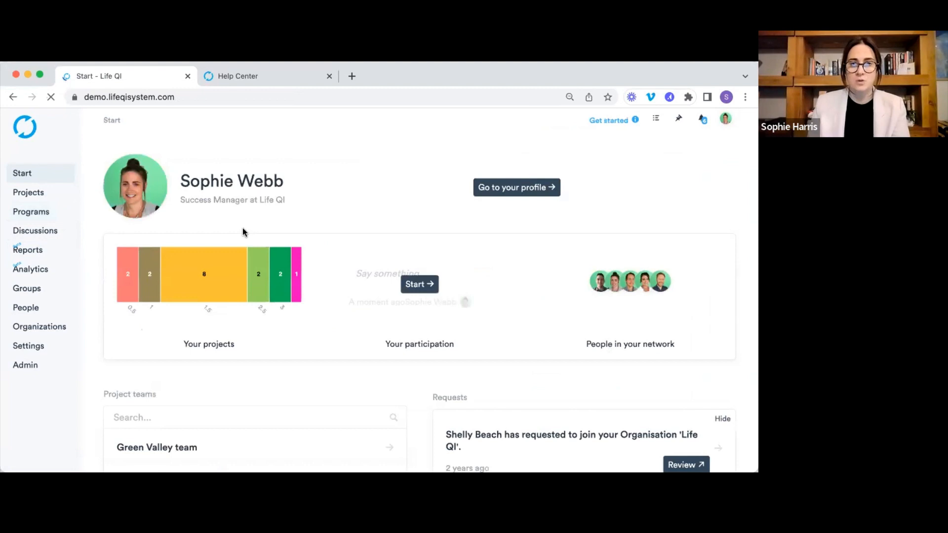
pyautogui.scroll(-3, 234, 326)
pyautogui.click(235, 334)
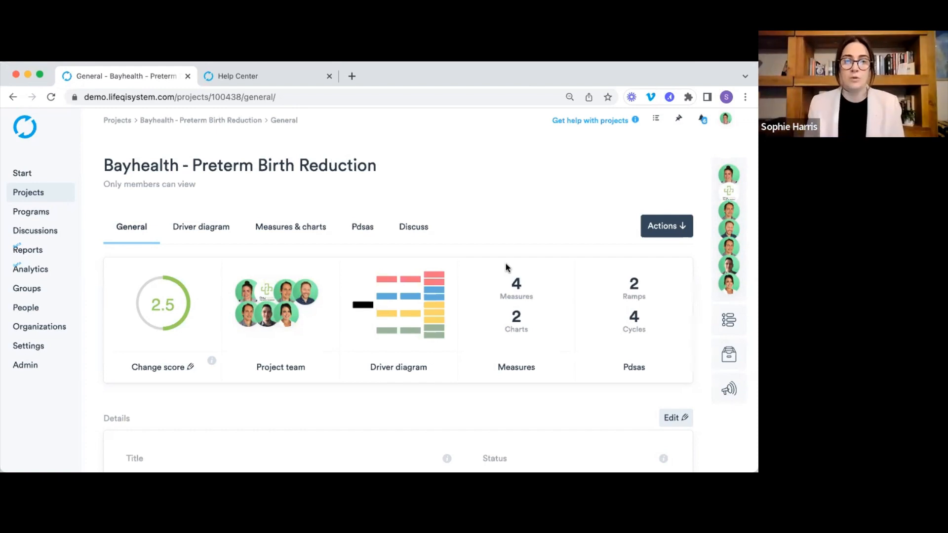
pyautogui.click(279, 239)
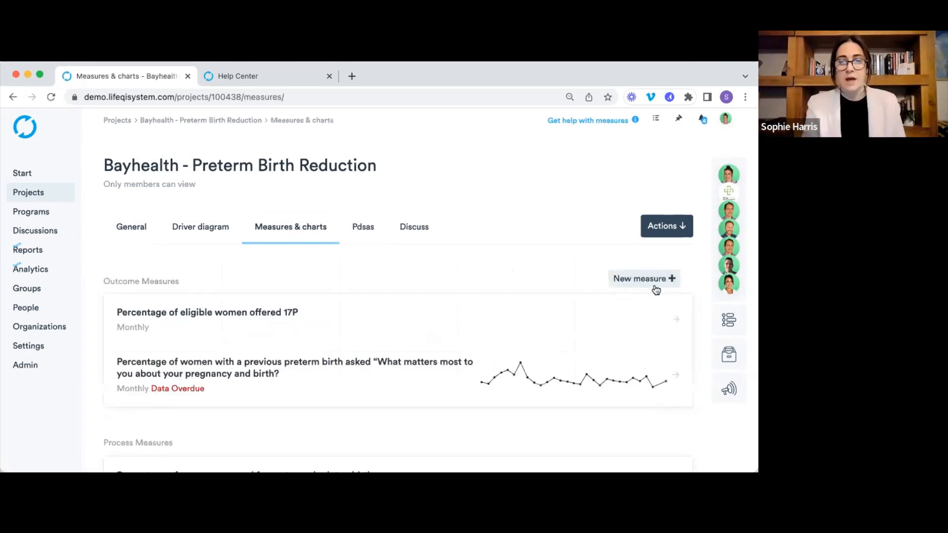
# Start a new measure titled "Test Measure" with the measure type Process, and continue to its data collection settings.
pyautogui.click(636, 285)
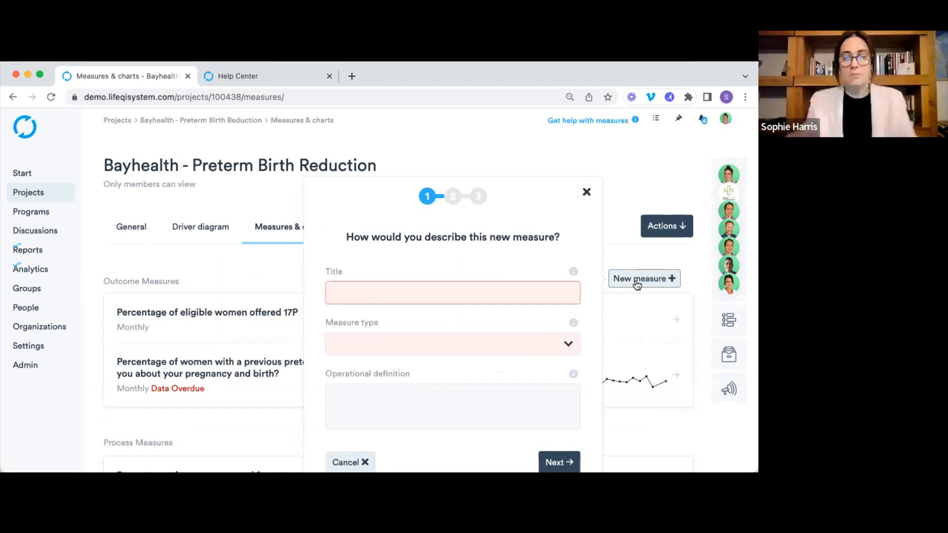
pyautogui.write('Test ')
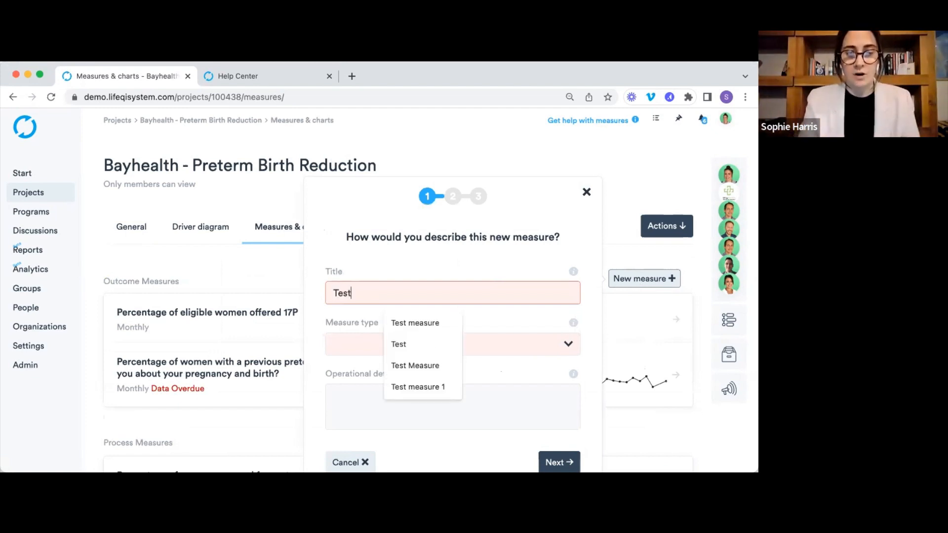
pyautogui.write('Measure')
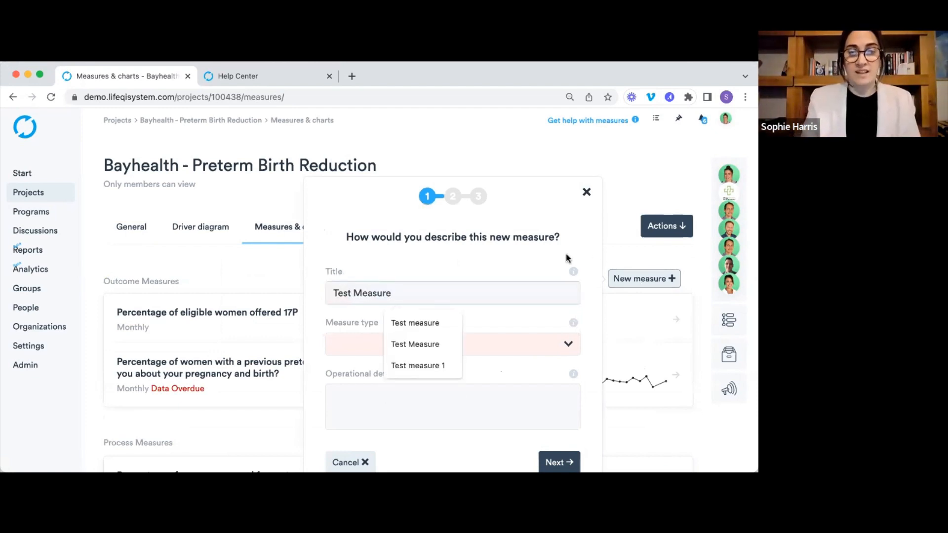
pyautogui.click(511, 256)
pyautogui.scroll(-2, 472, 313)
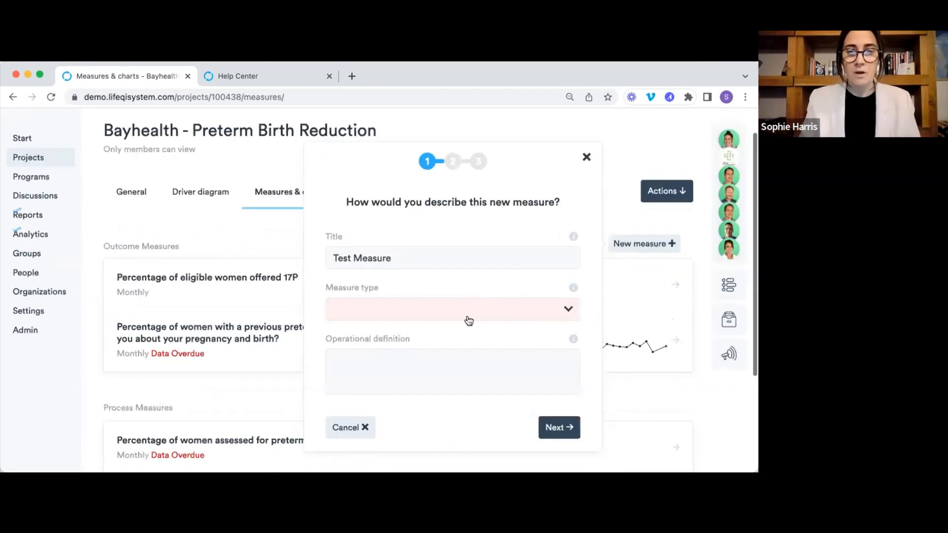
pyautogui.click(462, 350)
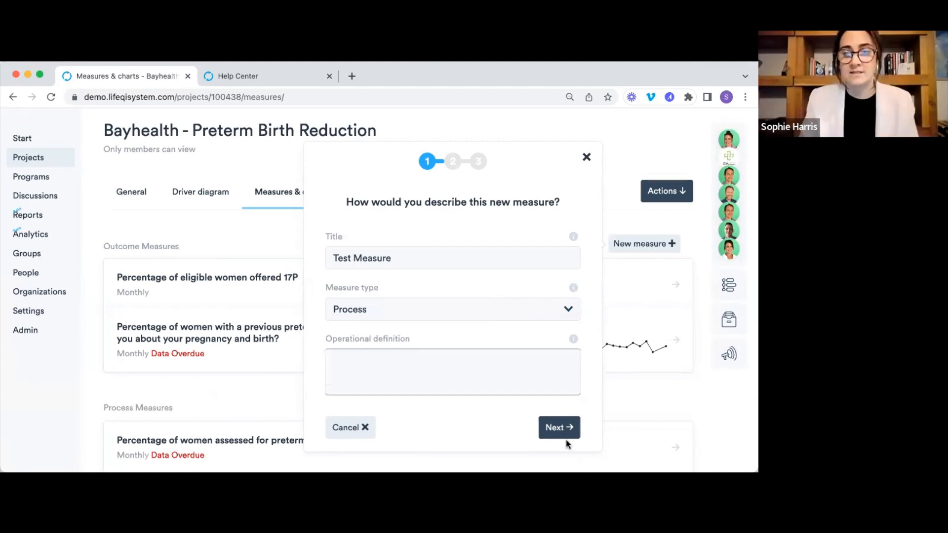
pyautogui.click(556, 427)
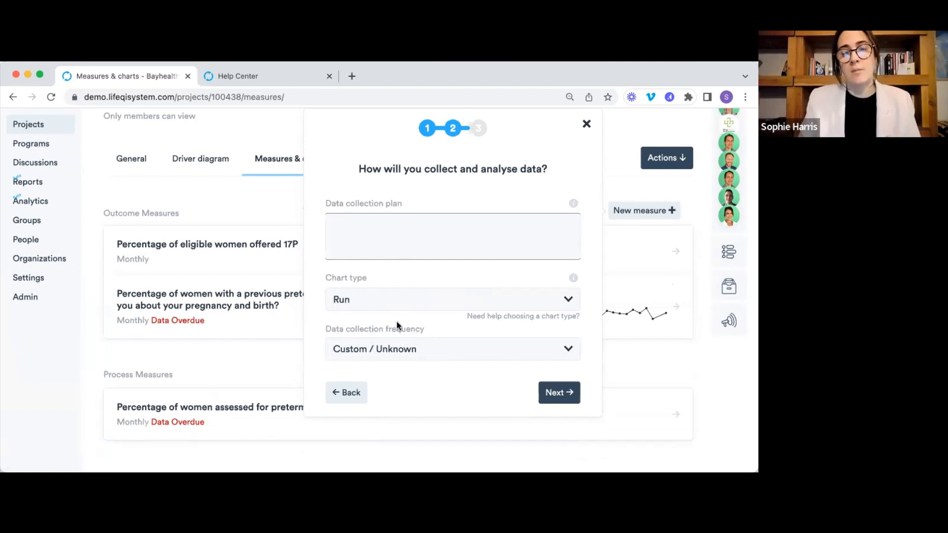
# Look through the available chart types and read the chart selection guidance for the I chart and the U chart.
pyautogui.click(399, 303)
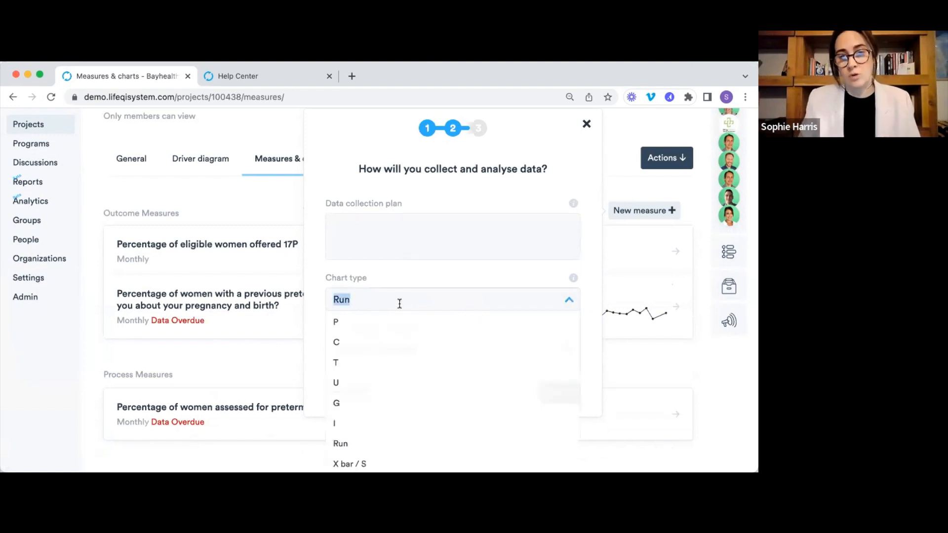
pyautogui.click(405, 273)
pyautogui.click(491, 317)
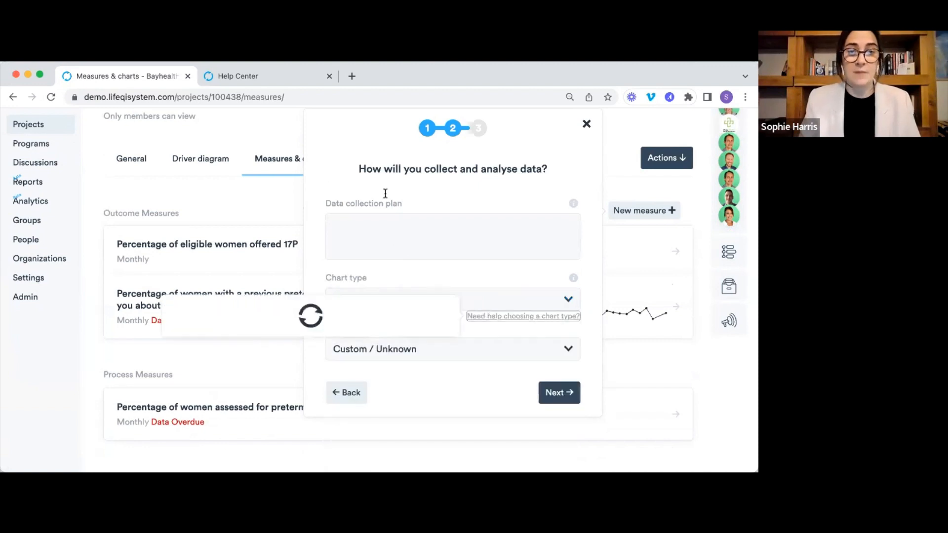
pyautogui.click(222, 135)
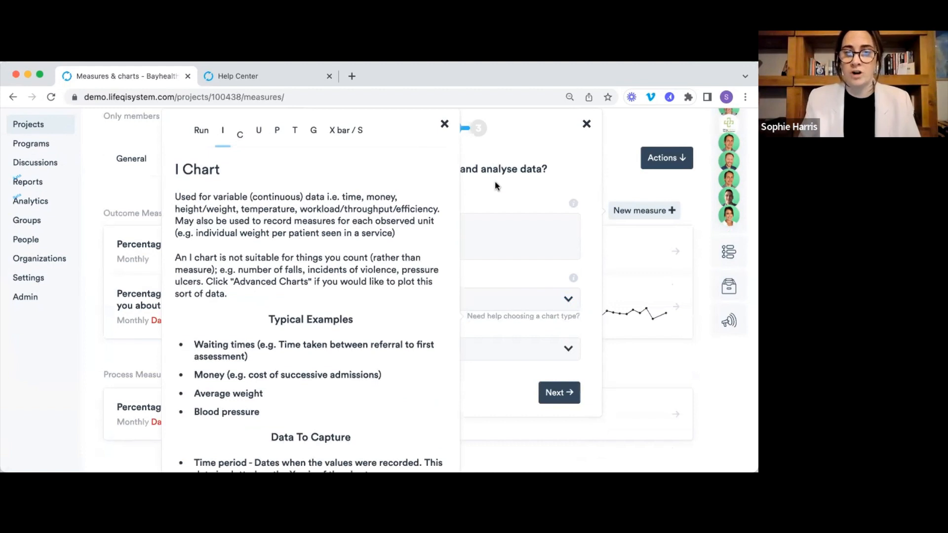
pyautogui.click(260, 134)
pyautogui.click(429, 345)
pyautogui.scroll(-2, 429, 345)
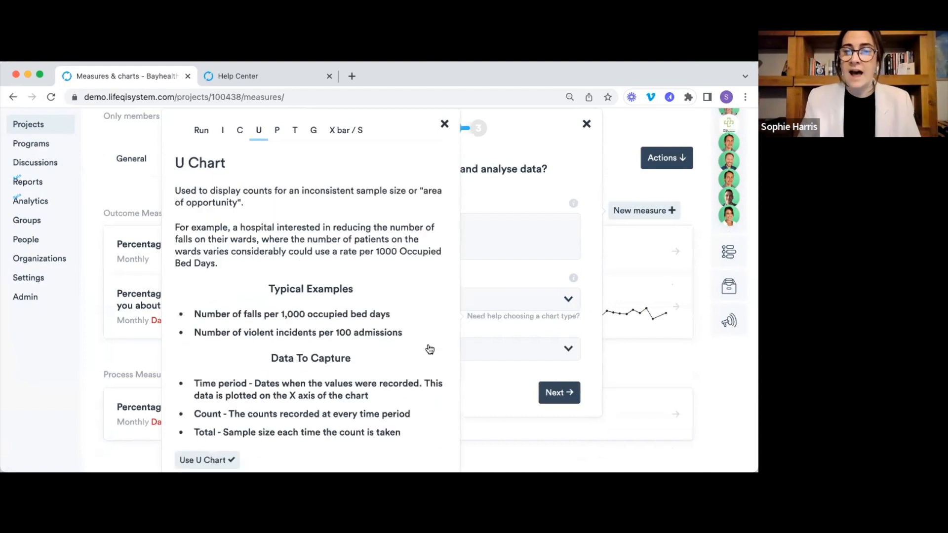
# Set the data collection frequency to Monthly, create the measure as a Run chart without linked drivers, and return to the measures list.
pyautogui.click(400, 364)
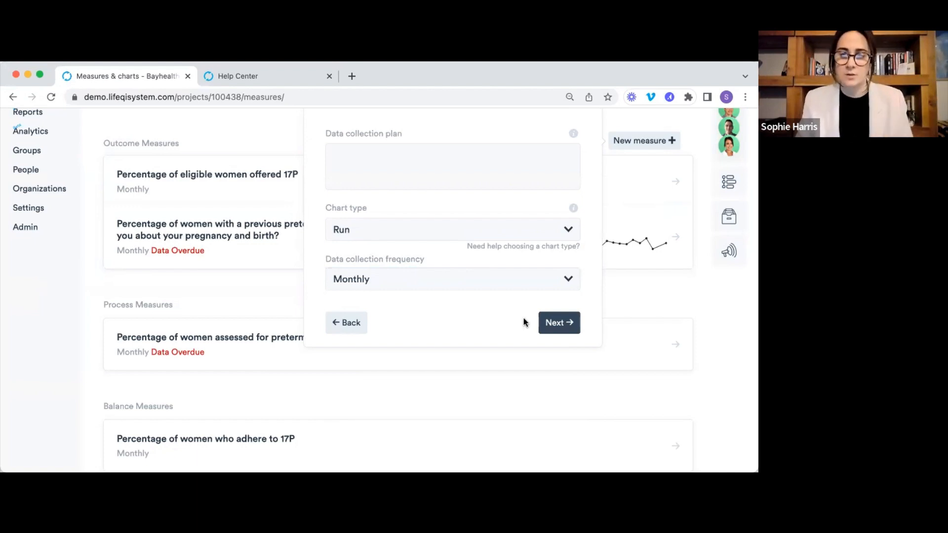
pyautogui.click(551, 323)
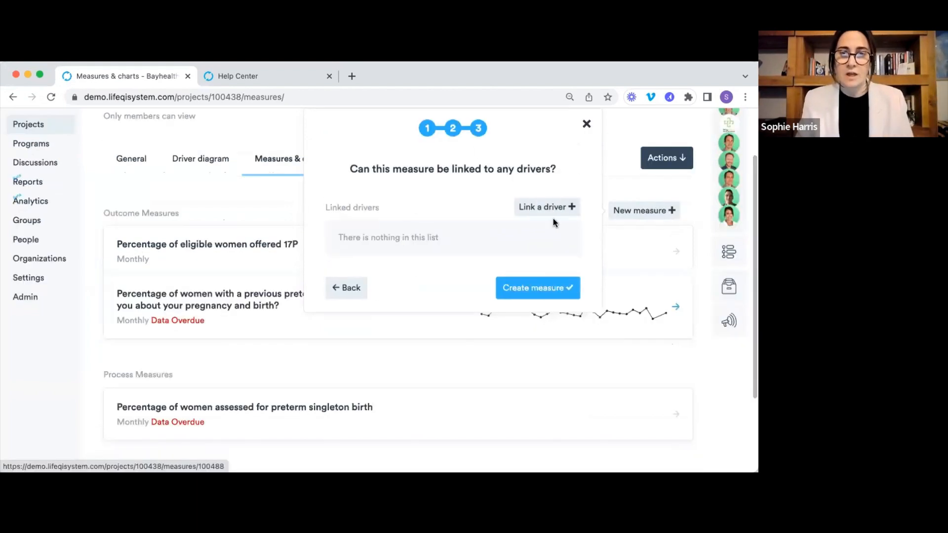
pyautogui.click(535, 293)
pyautogui.click(535, 293)
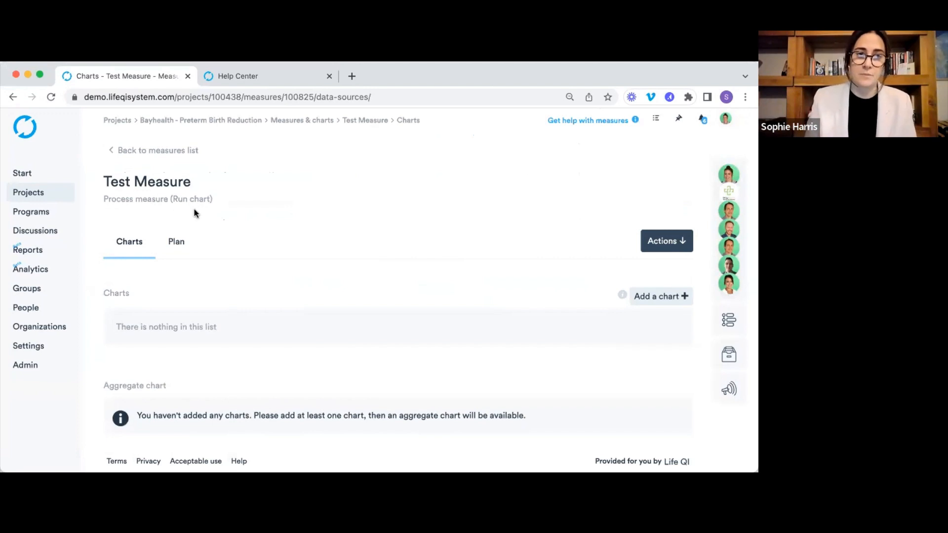
pyautogui.click(186, 151)
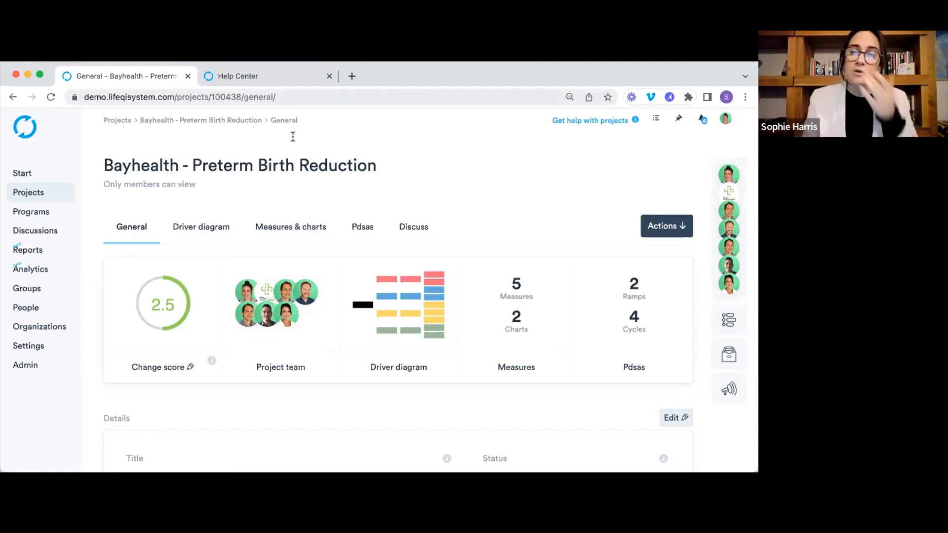
# Open the help on projects from the project overview, skim its articles, and go to the Help Center home page.
pyautogui.click(573, 120)
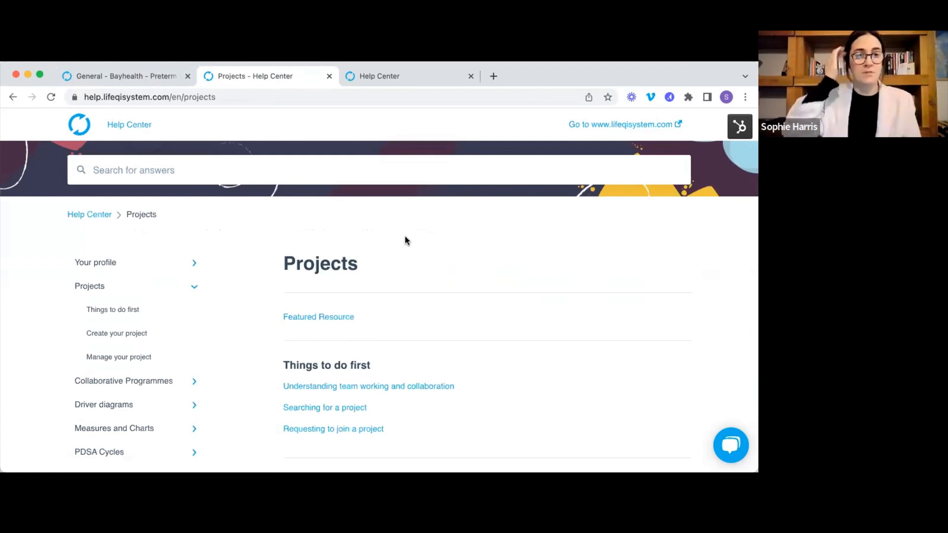
pyautogui.scroll(-5, 388, 231)
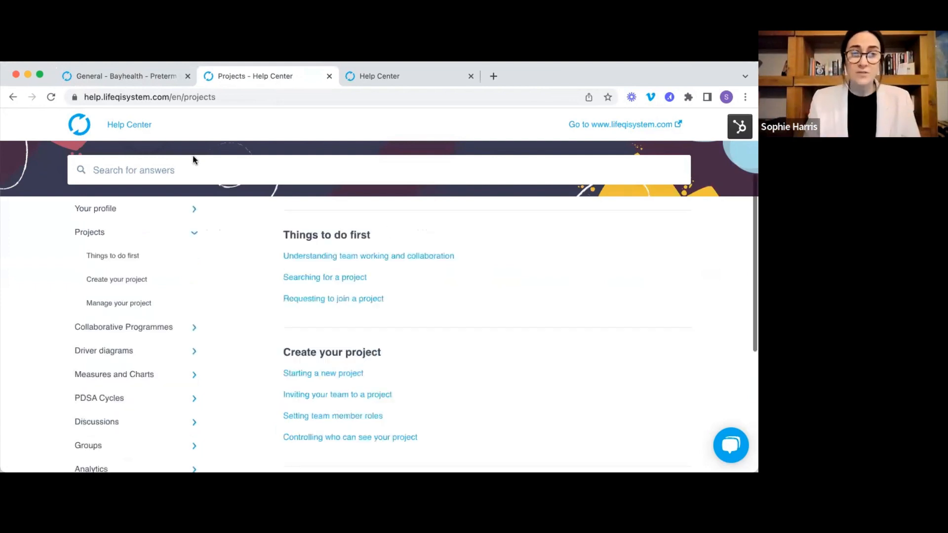
pyautogui.click(140, 126)
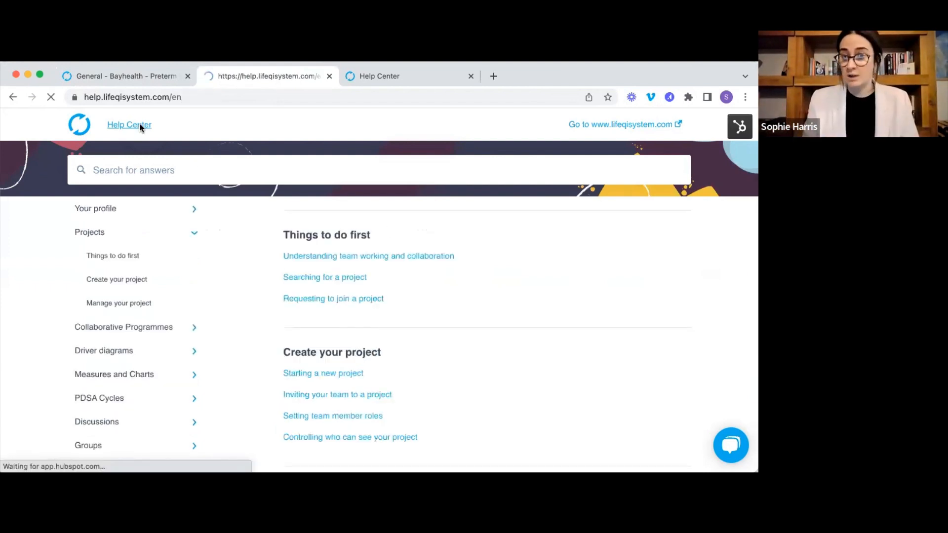
pyautogui.scroll(-5, 192, 133)
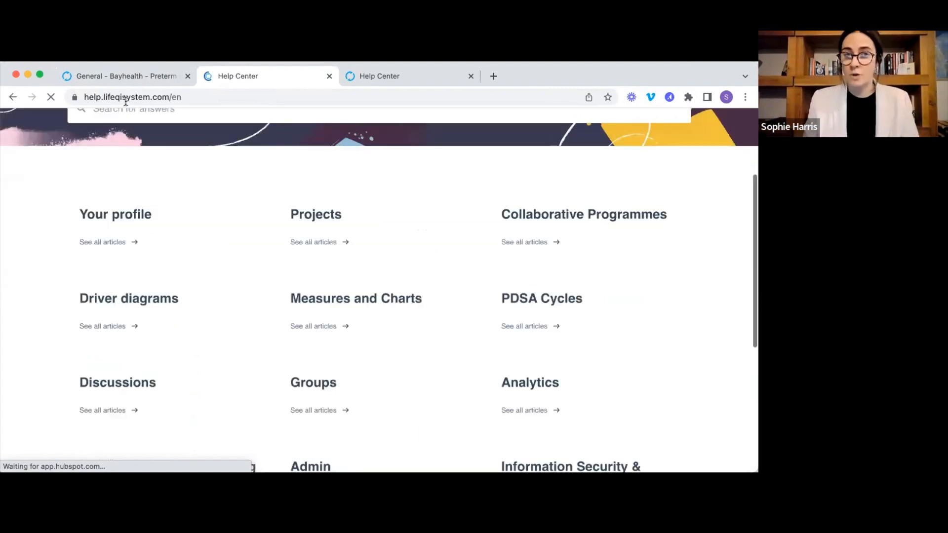
pyautogui.scroll(4, 192, 133)
pyautogui.scroll(-1, 266, 199)
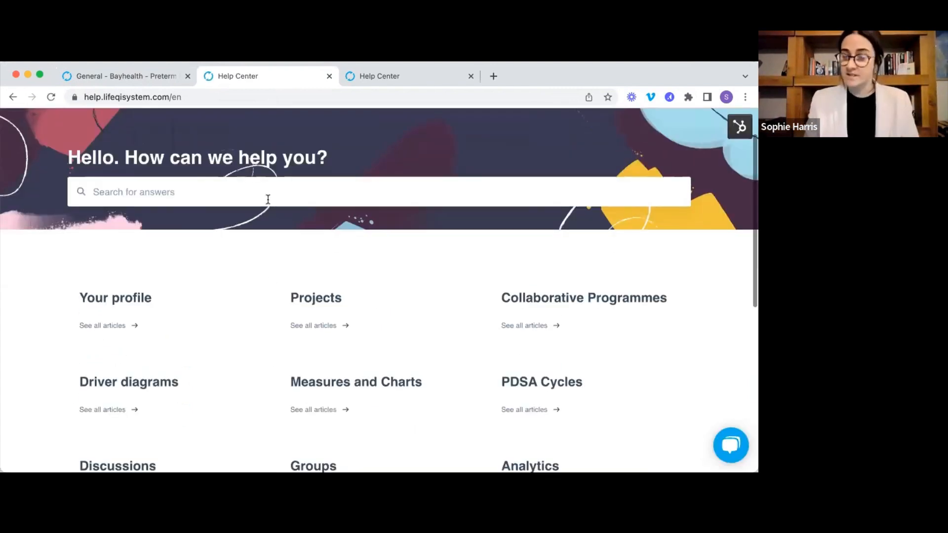
# Open the Collaborative Programmes articles in the Help Center and examine the topics on starting and creating a programme.
pyautogui.scroll(-2, 286, 201)
pyautogui.scroll(-1, 296, 222)
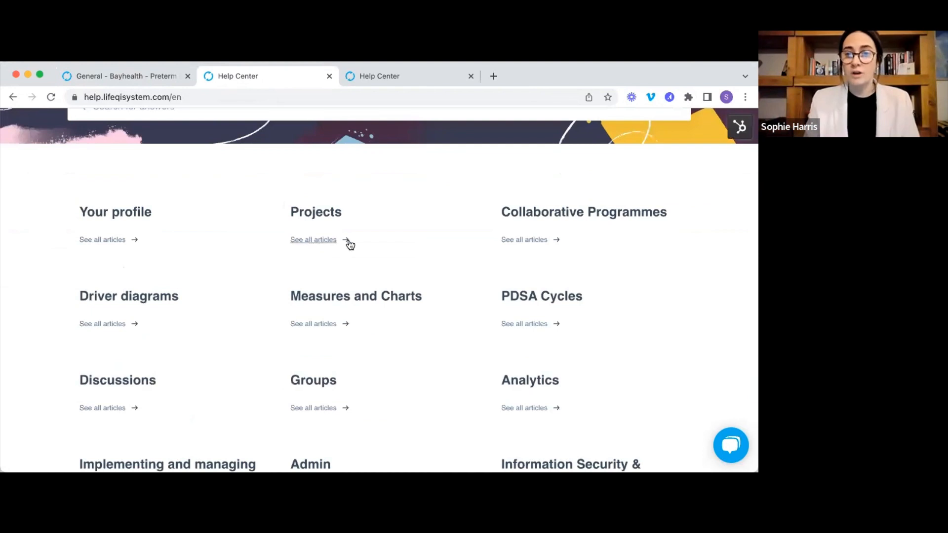
pyautogui.click(530, 244)
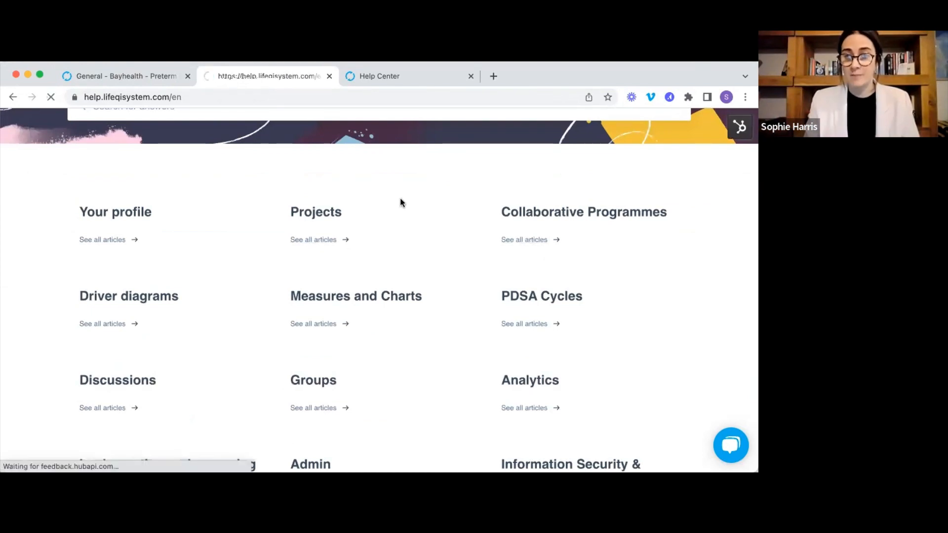
pyautogui.scroll(-4, 400, 197)
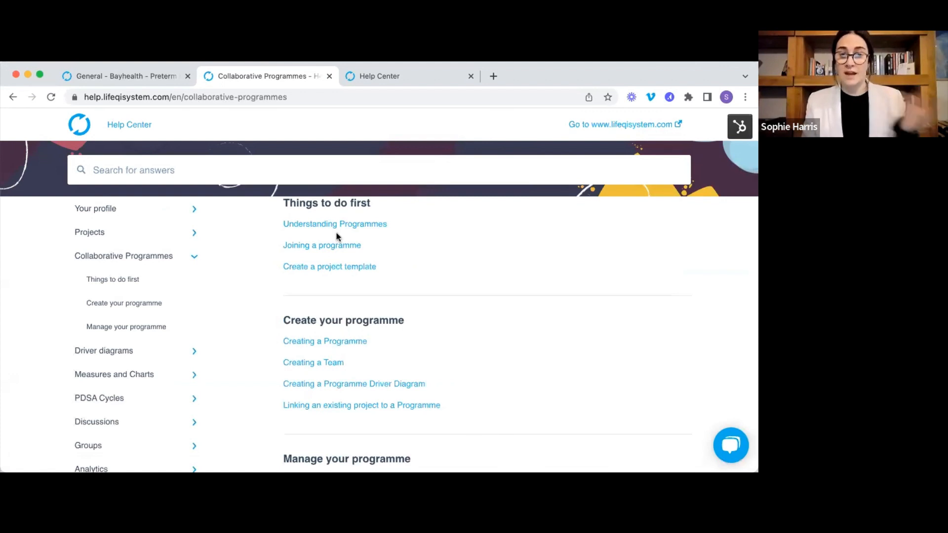
# Skim the Collaborative Programmes topics, and go via the Help Center home page to the Measures and Charts articles.
pyautogui.scroll(-3, 333, 267)
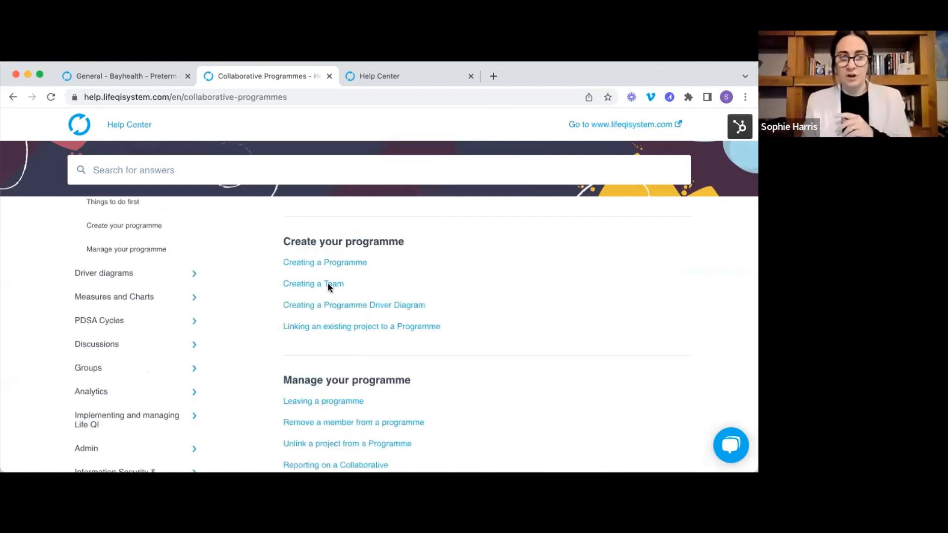
pyautogui.scroll(3, 287, 257)
pyautogui.scroll(3, 242, 233)
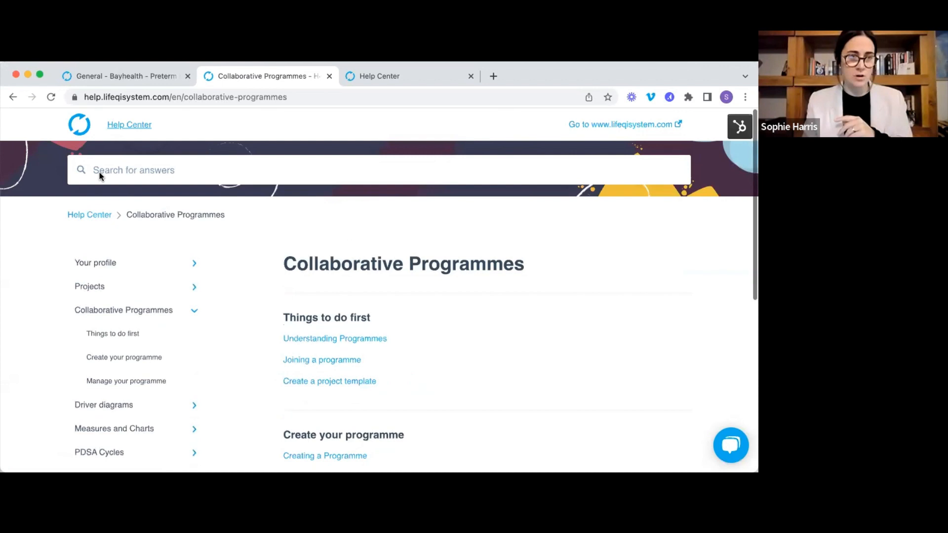
pyautogui.click(120, 126)
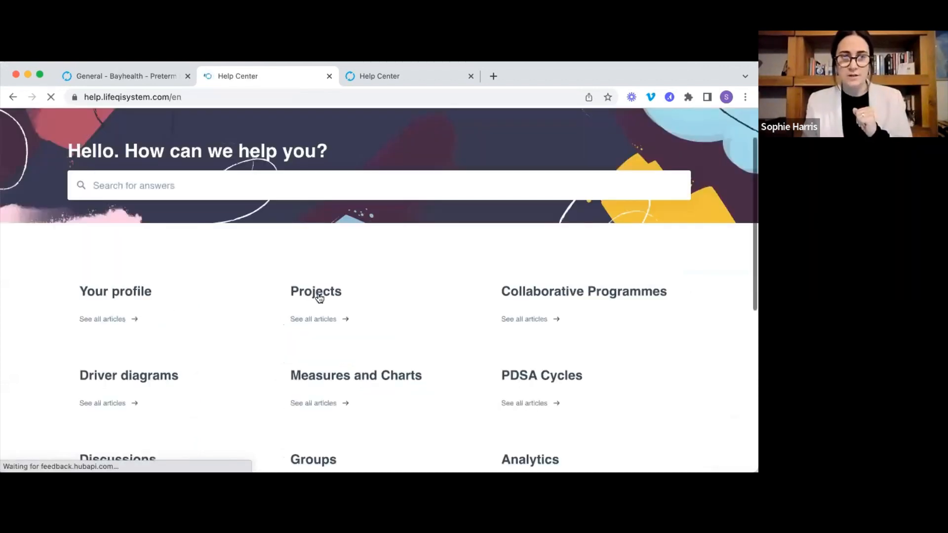
pyautogui.scroll(-3, 319, 297)
pyautogui.click(319, 292)
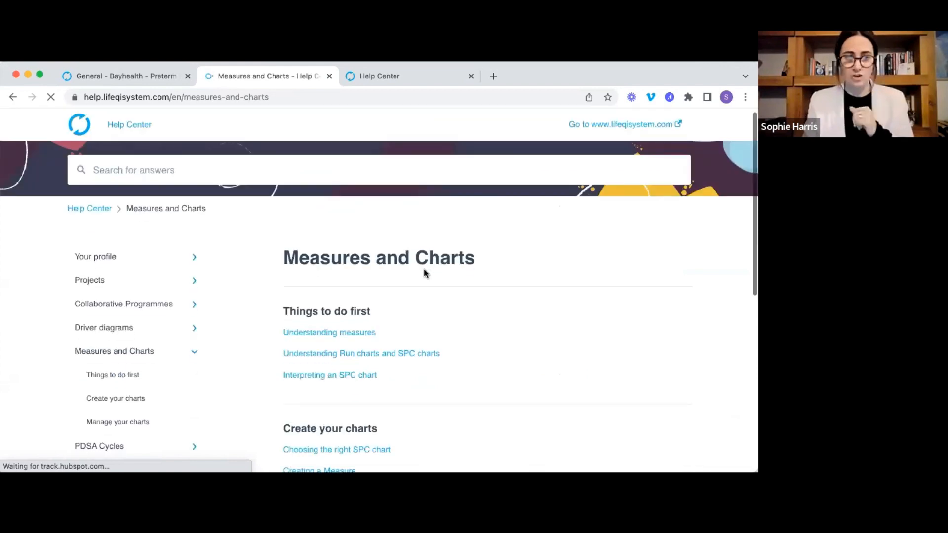
# Open the article on creating a chart under Measures and Charts and read through its instructions.
pyautogui.scroll(-3, 303, 335)
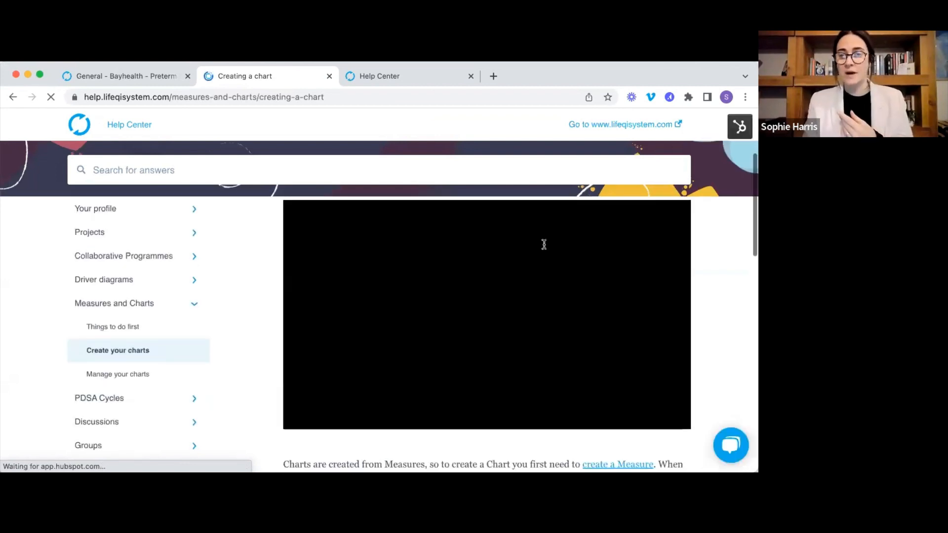
pyautogui.scroll(-4, 479, 296)
pyautogui.scroll(-3, 480, 297)
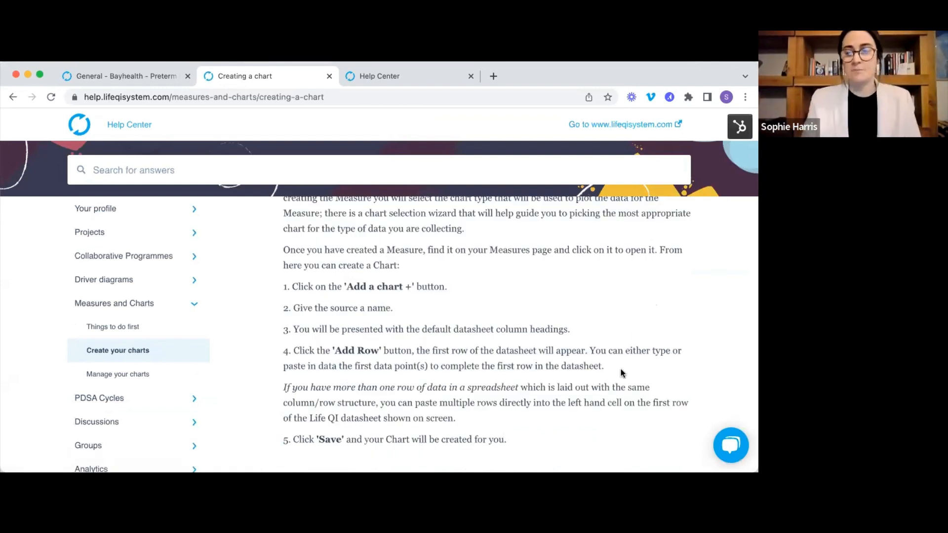
# Open the LifeQI Bot chat to view its support options and close it.
pyautogui.click(736, 446)
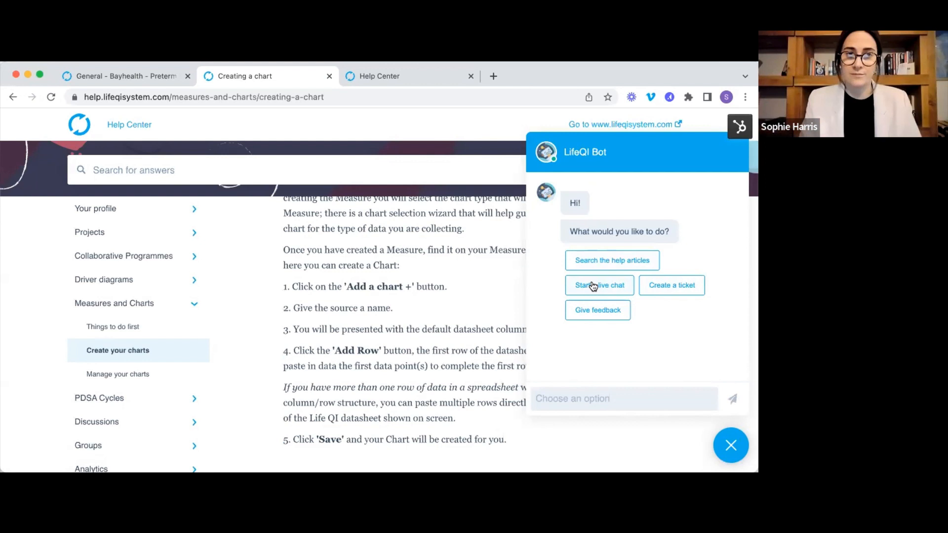
pyautogui.click(730, 445)
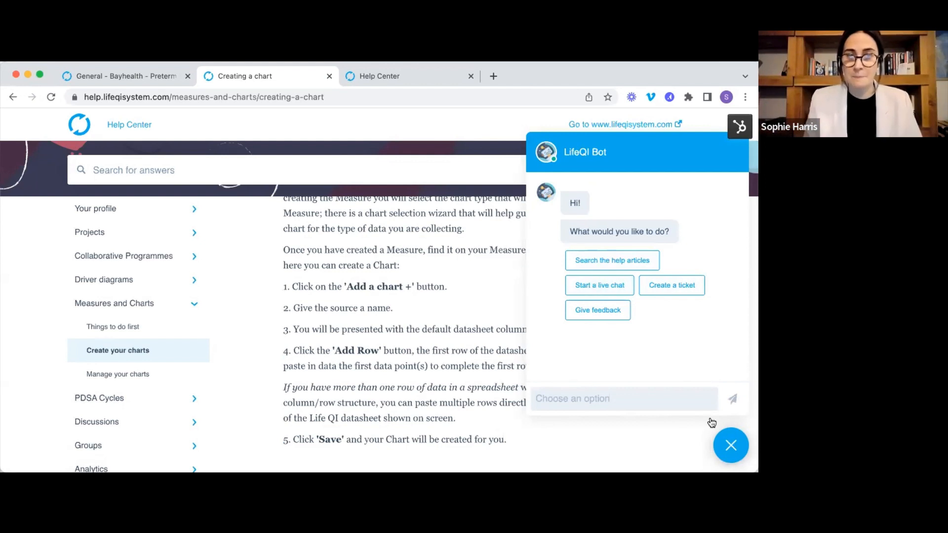